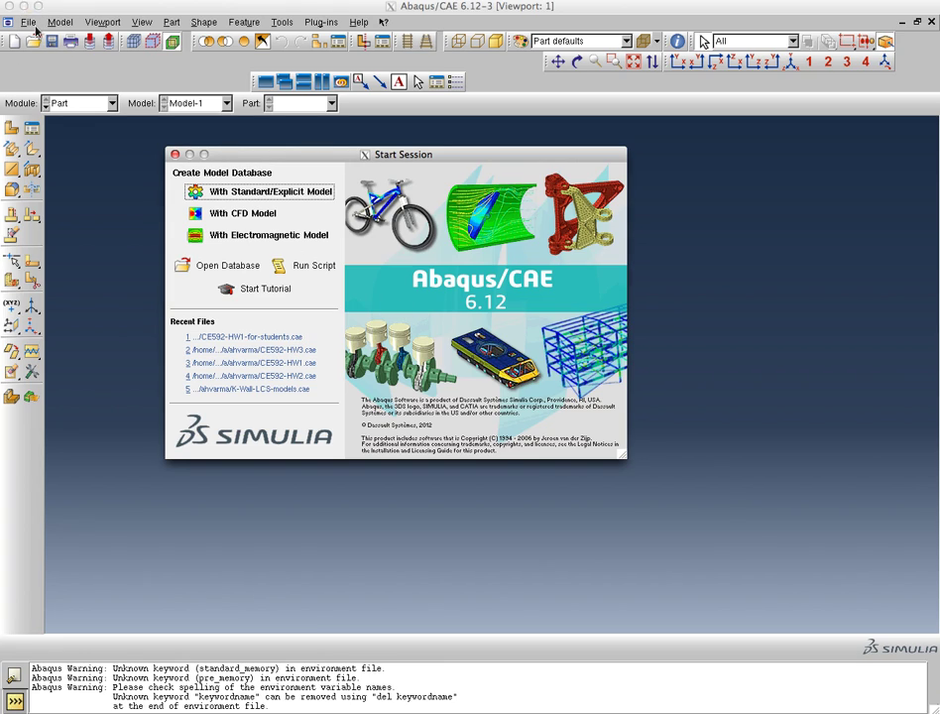
Start a session with a Standard/Explicit model and open the recent model database CE592-HW1-for-students.cae
click(260, 194)
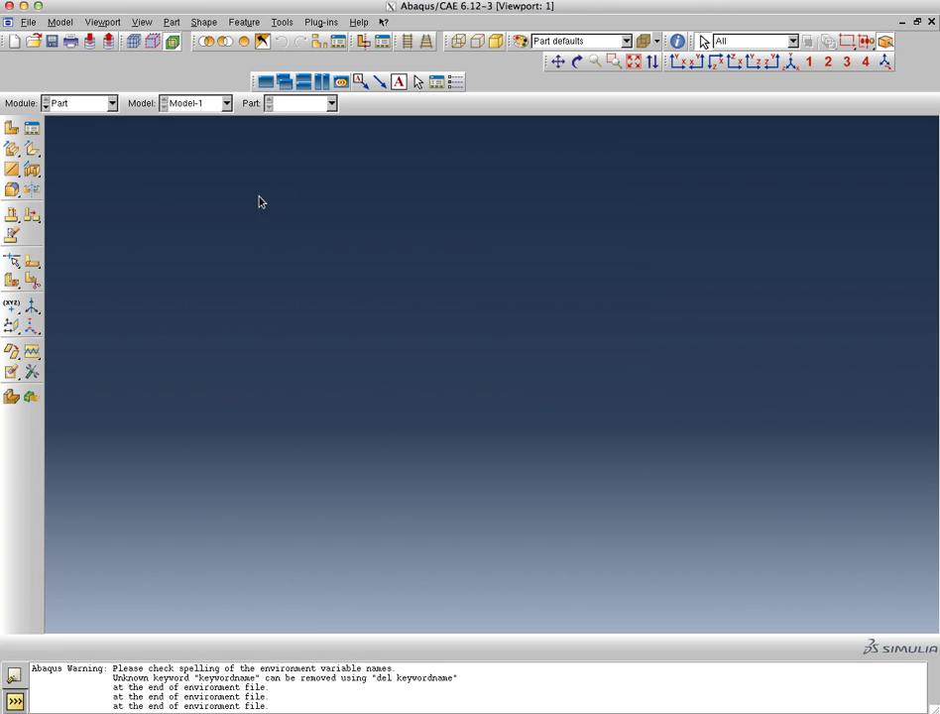
click(29, 23)
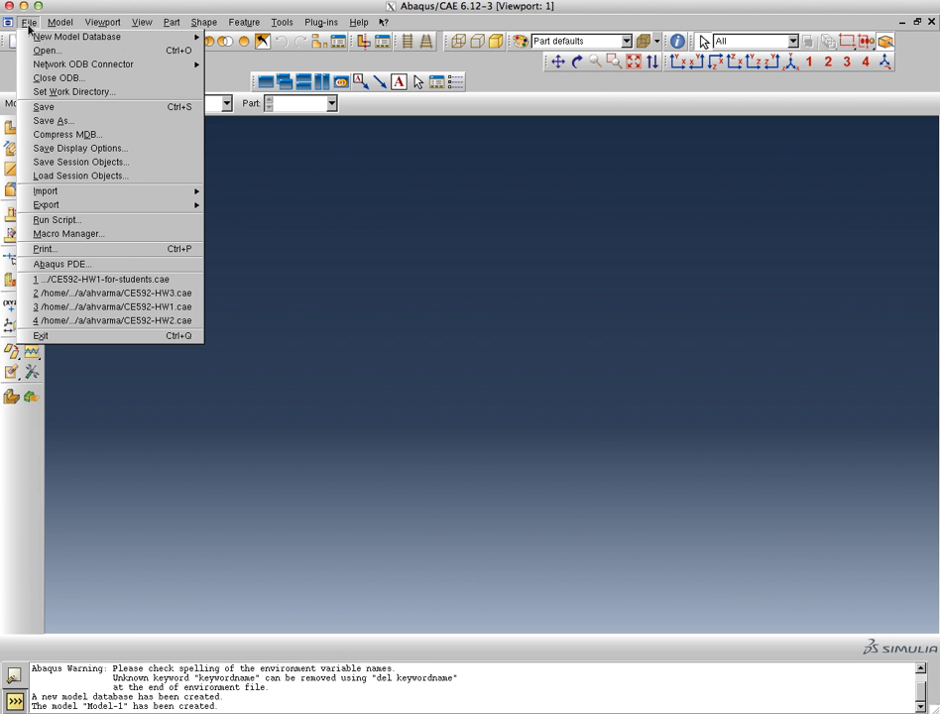
click(117, 279)
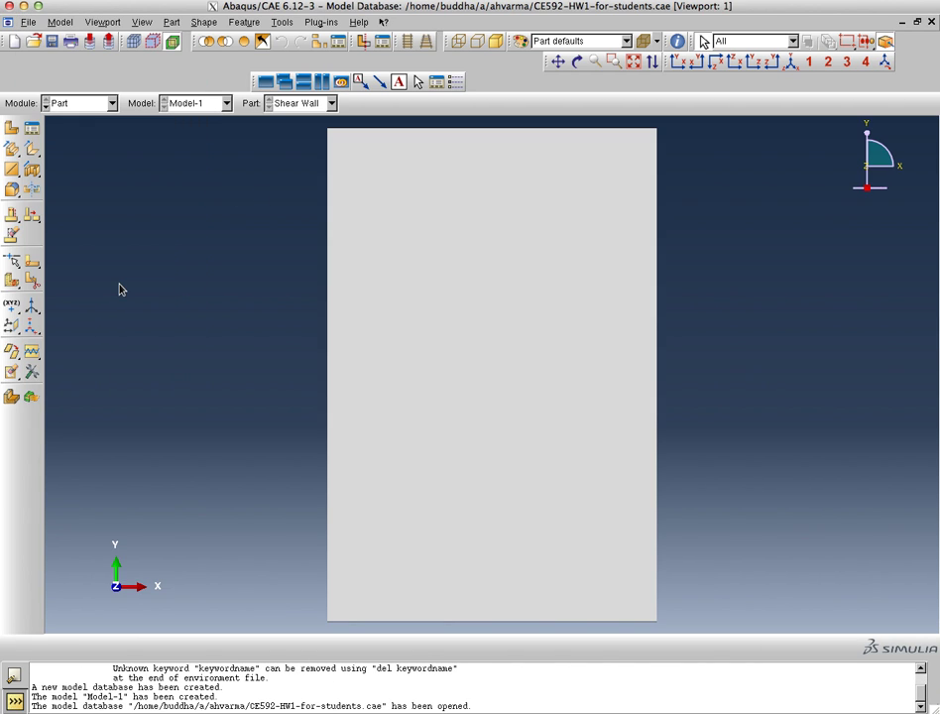
Widen the Name column in the Job Manager and open the results of job CE592-HW3_2_in-class
click(112, 102)
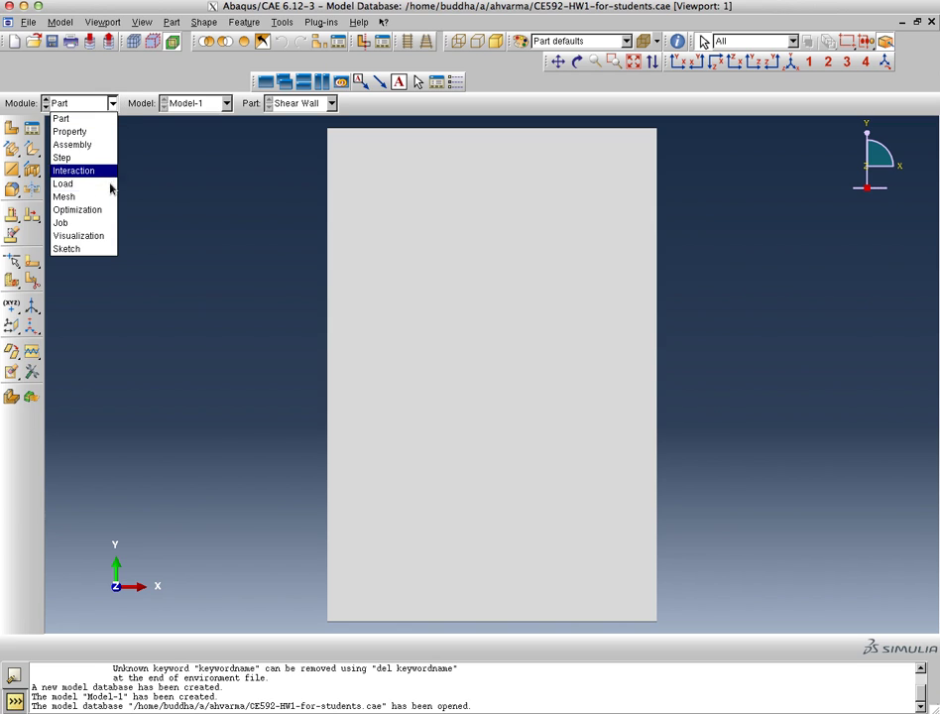
click(109, 222)
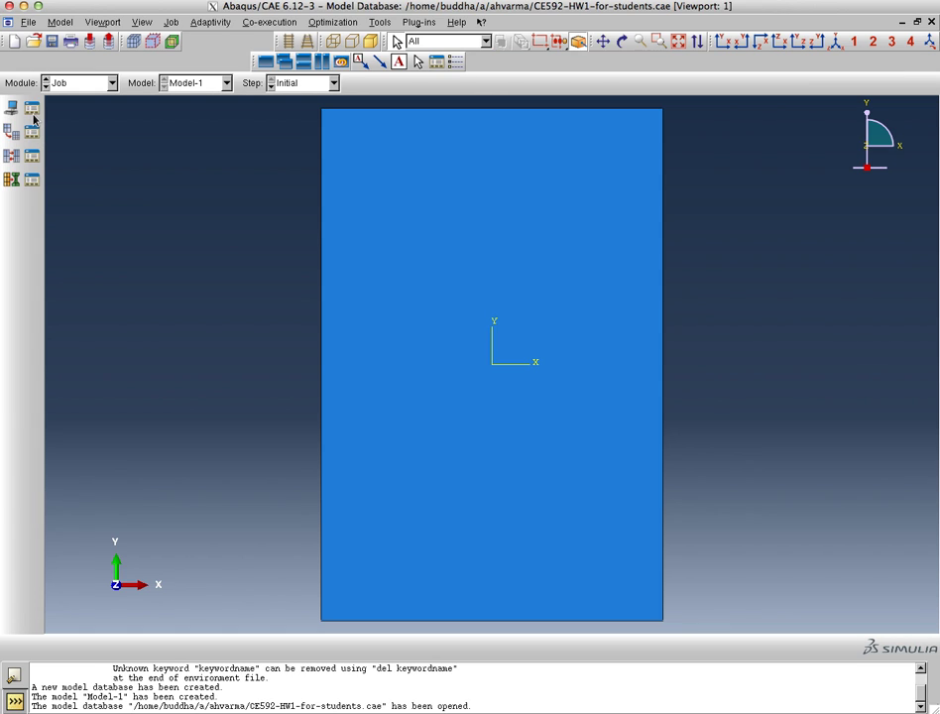
click(32, 111)
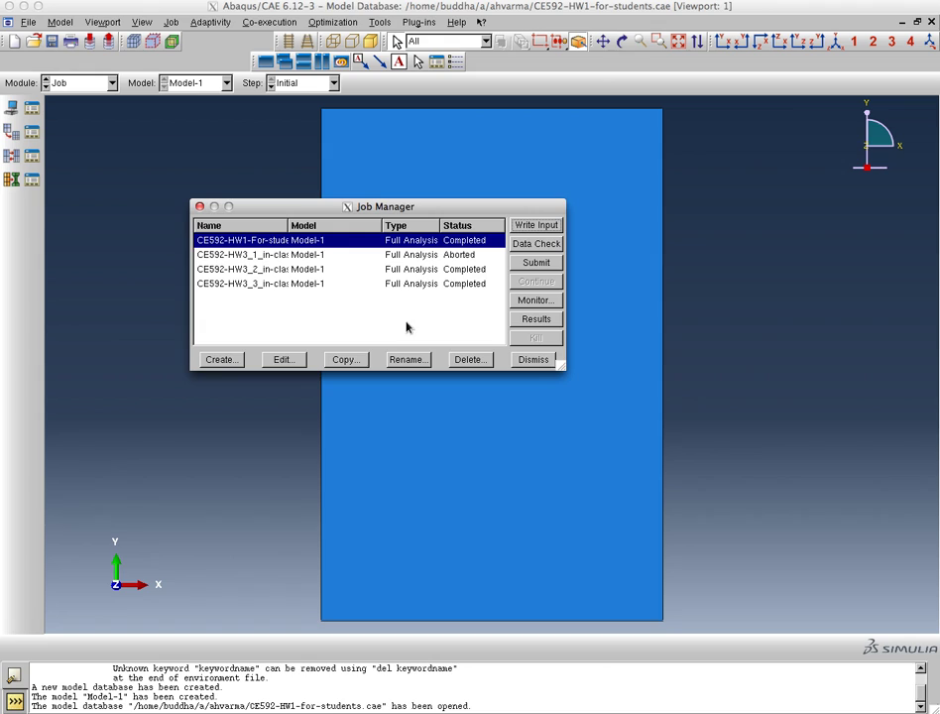
click(287, 255)
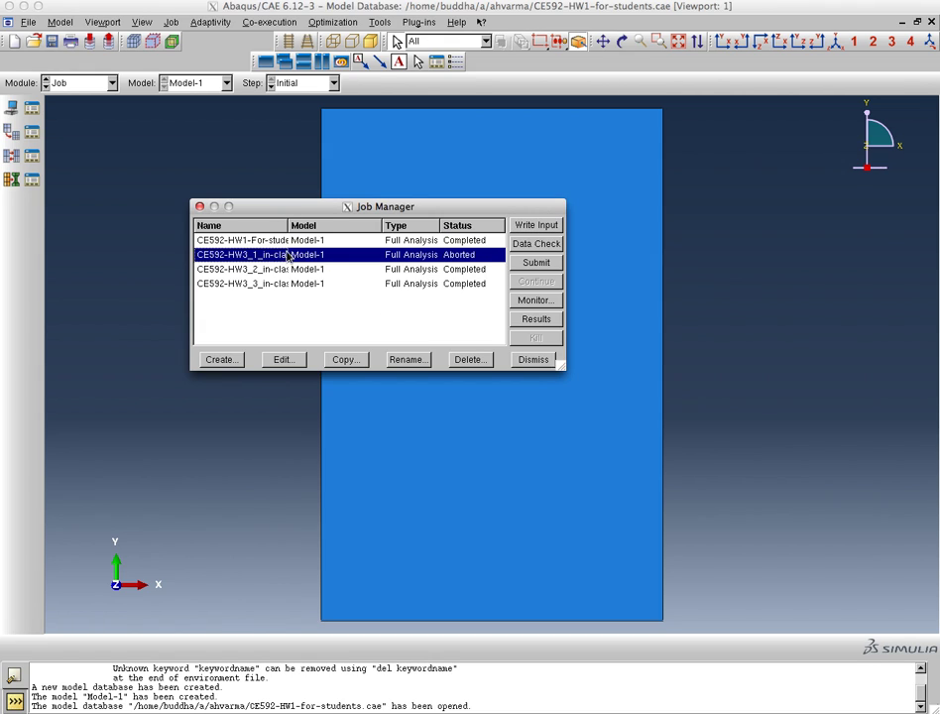
drag(288, 224, 327, 227)
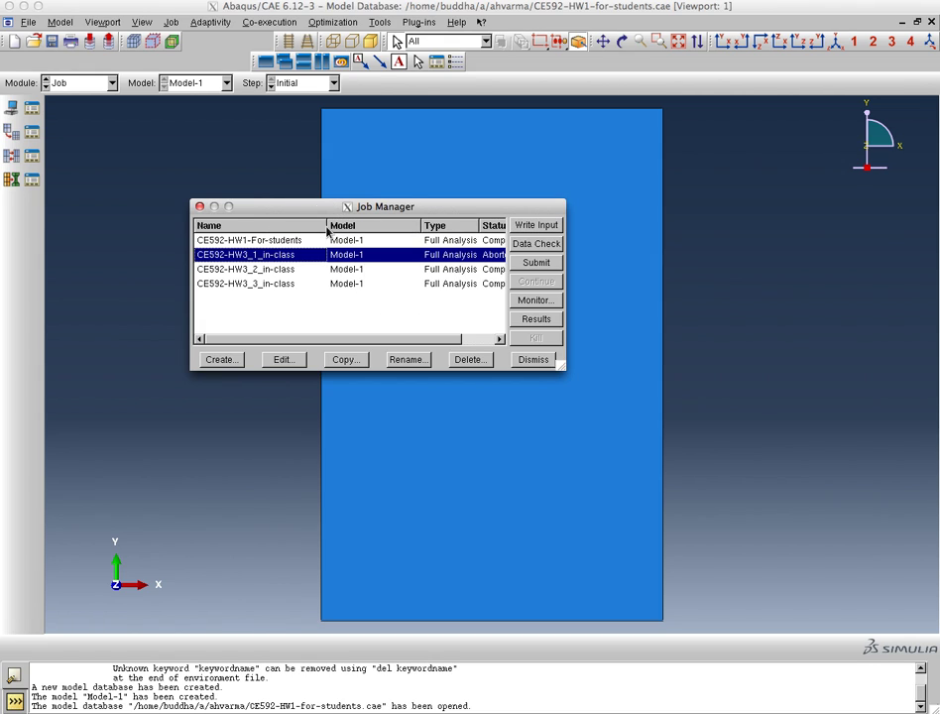
click(302, 272)
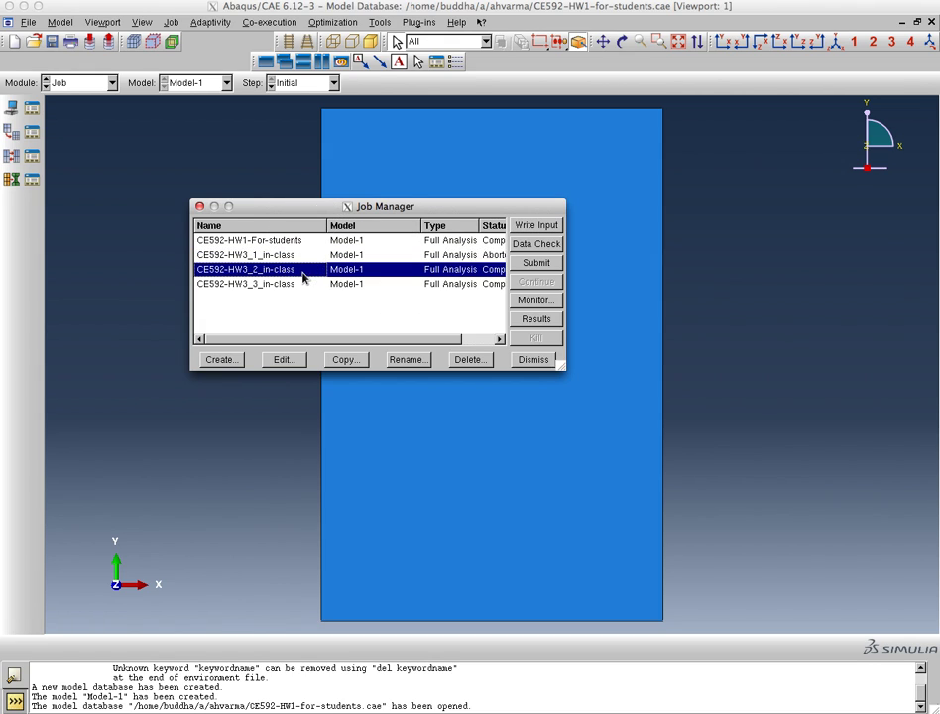
click(535, 318)
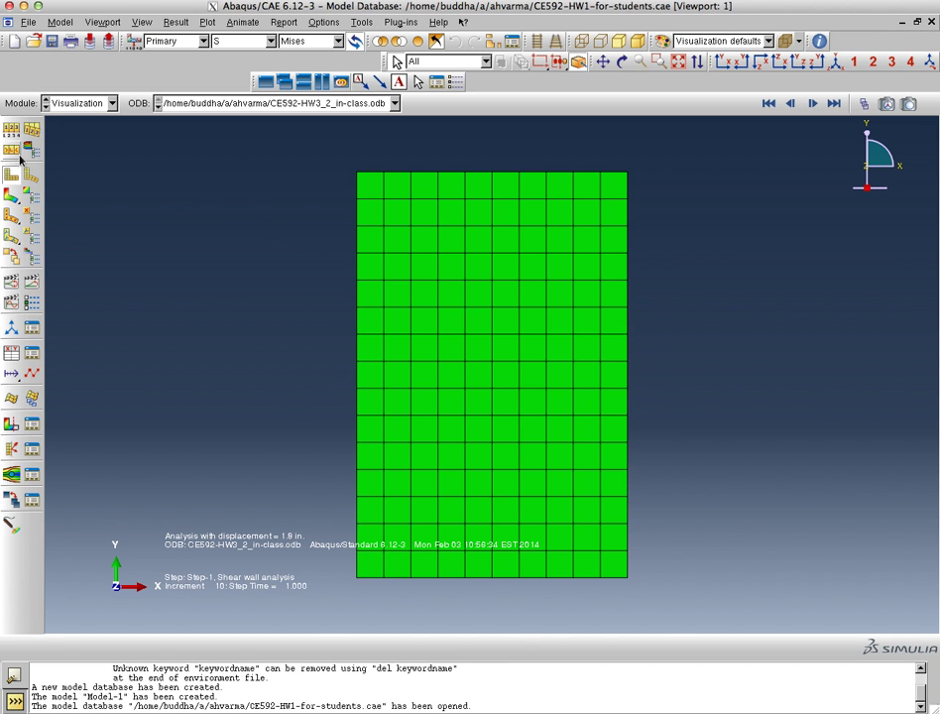
Plot stress contours on the deformed shear wall, showing component S22 and then S11
click(32, 127)
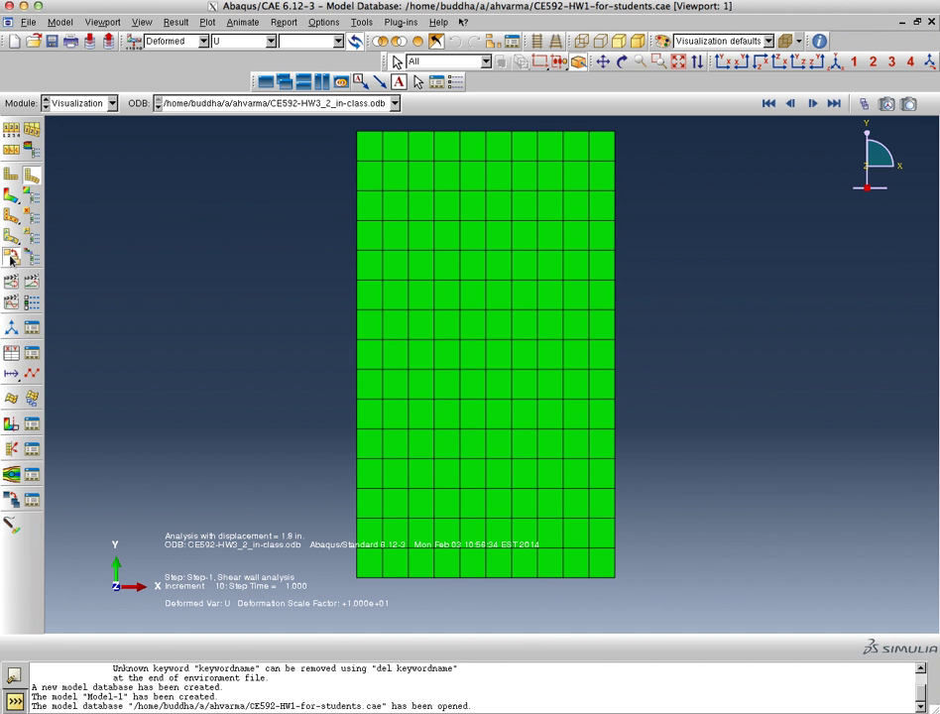
click(12, 199)
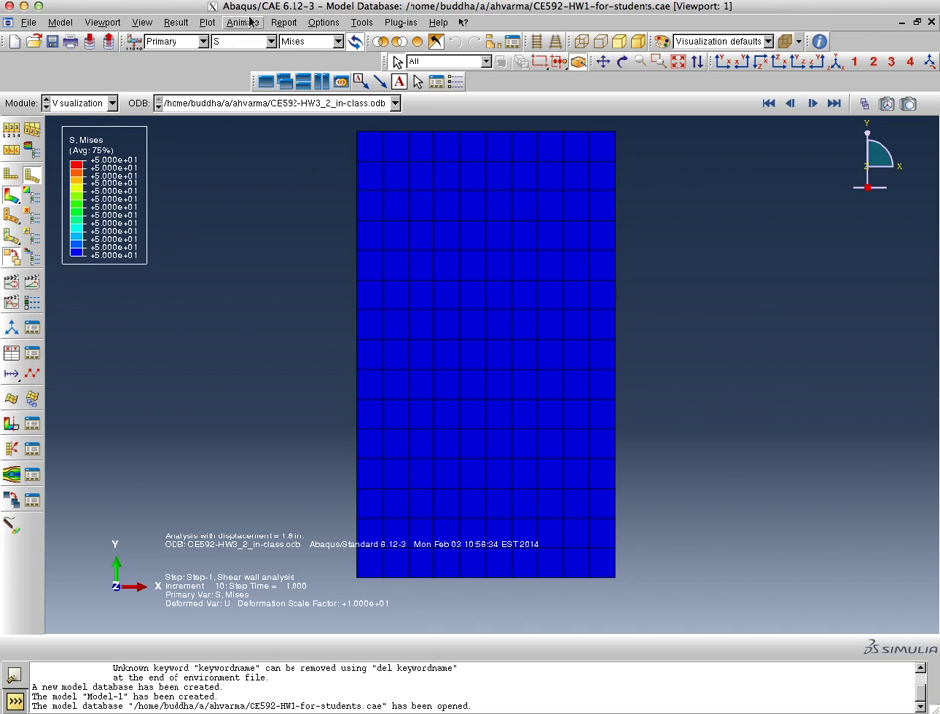
click(338, 41)
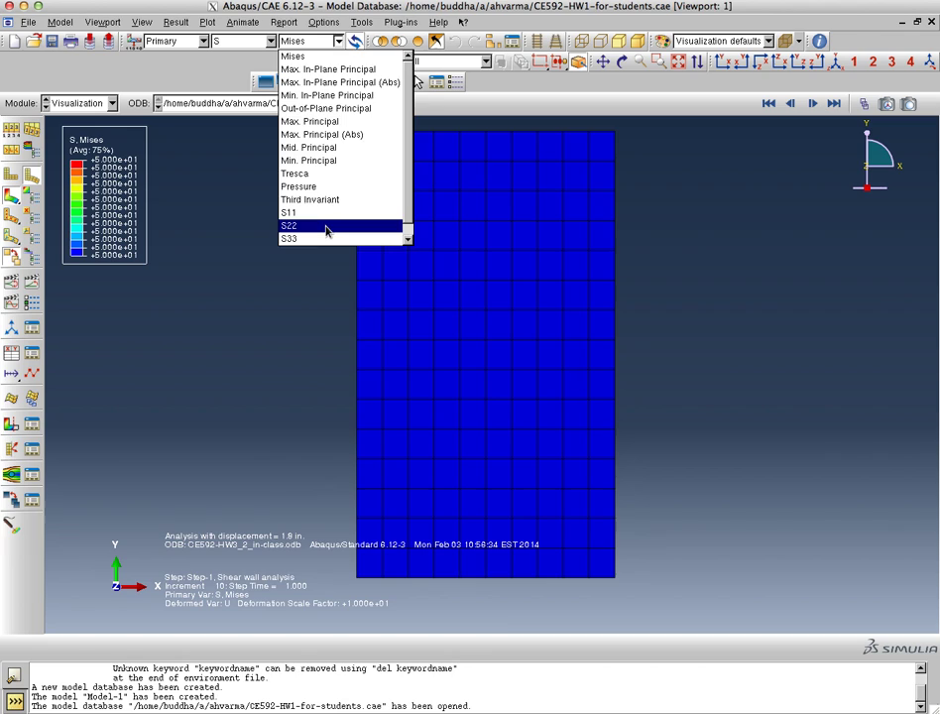
click(326, 227)
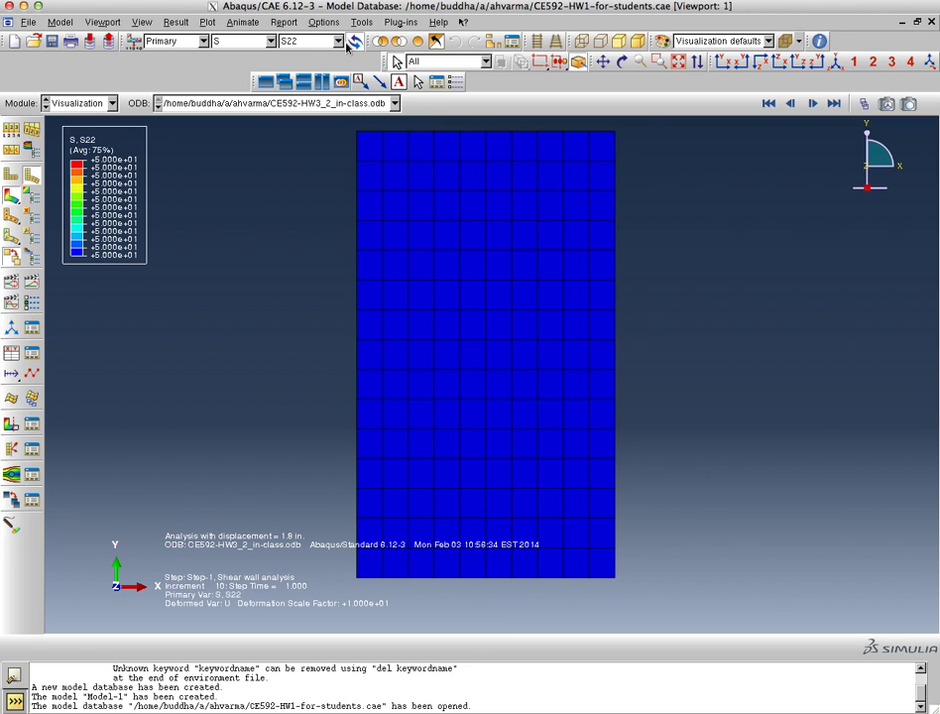
click(338, 41)
click(335, 213)
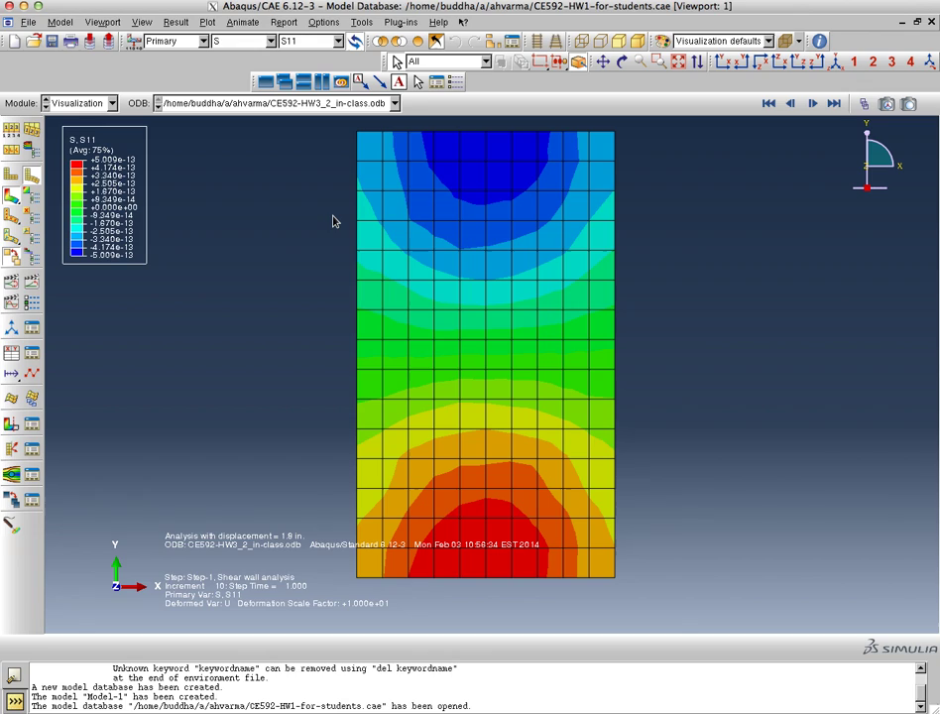
Change the contoured field output to strain E with component E22
click(338, 45)
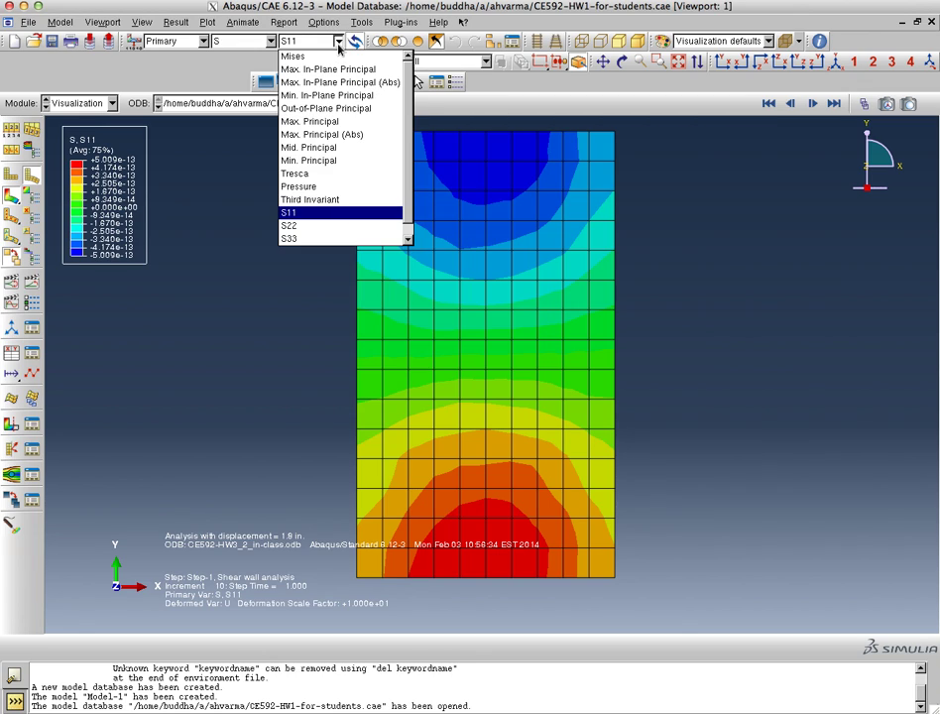
click(272, 42)
click(273, 41)
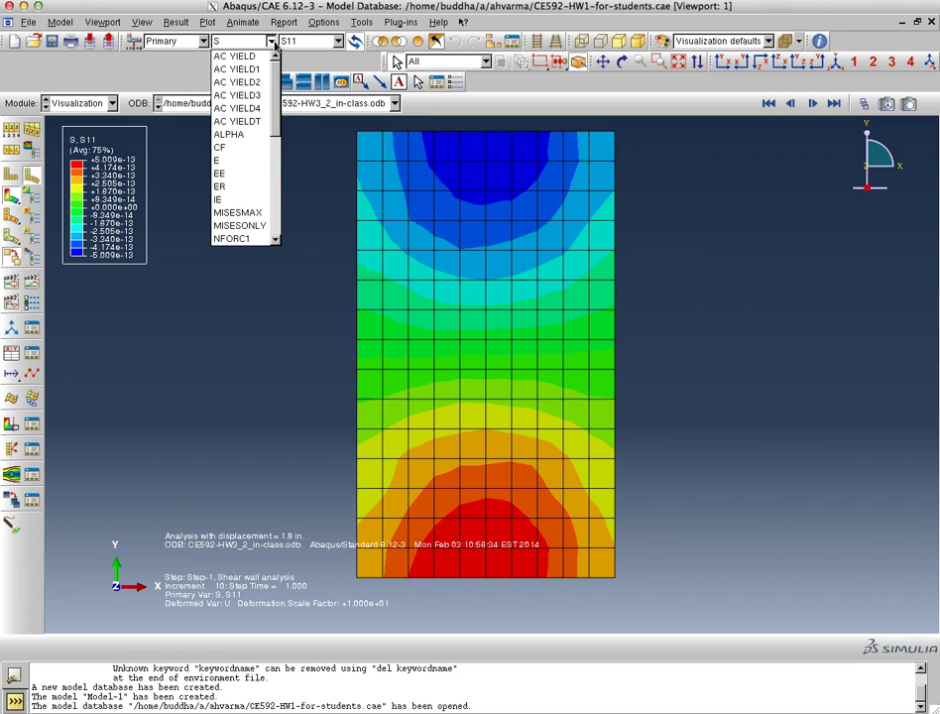
click(243, 159)
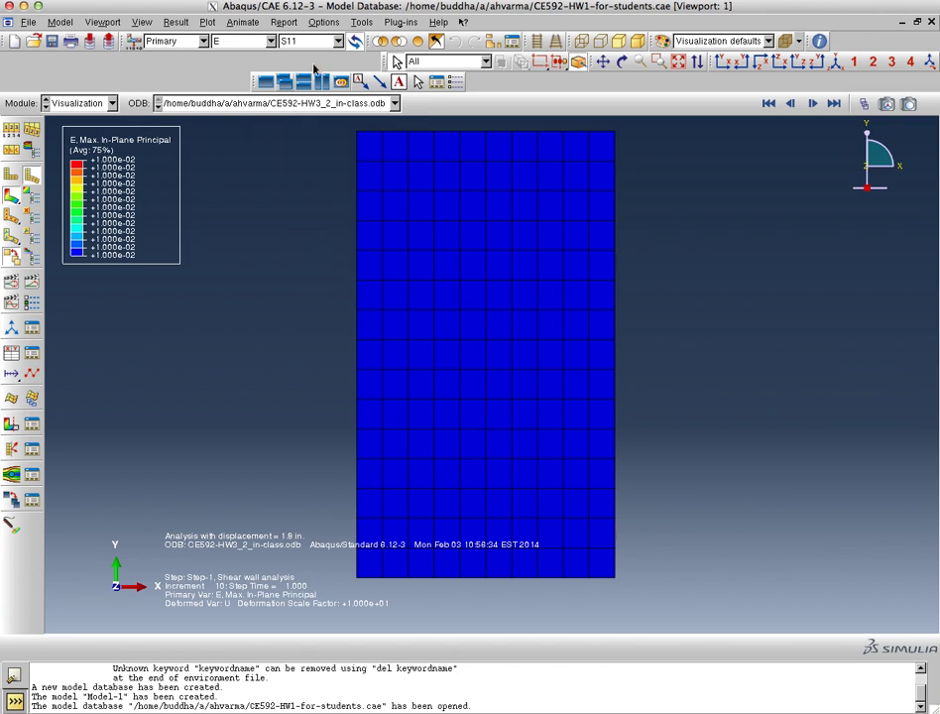
click(338, 45)
click(297, 176)
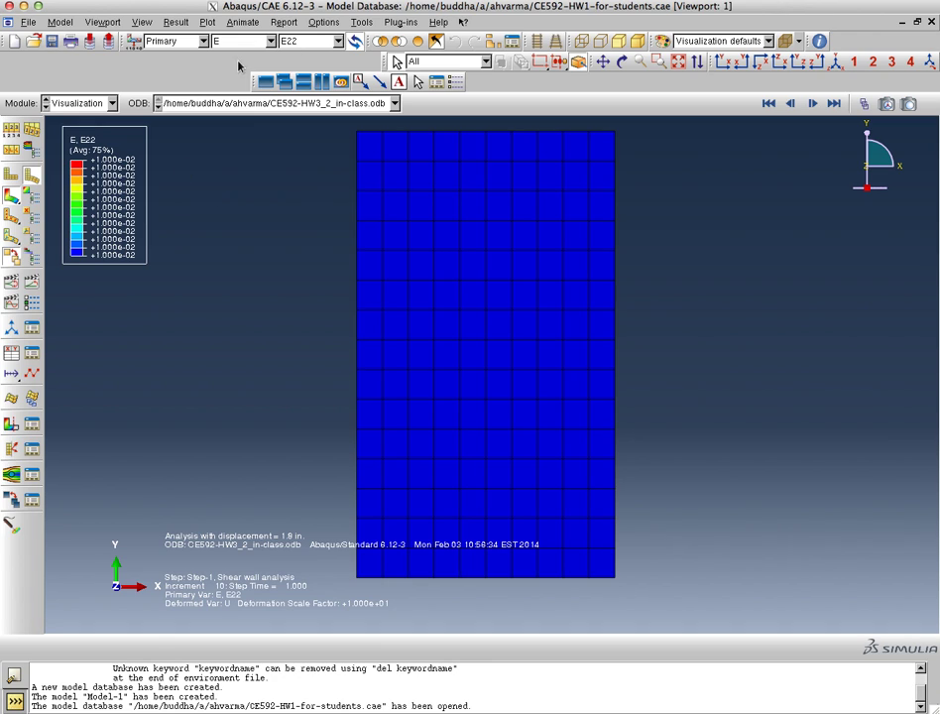
click(141, 22)
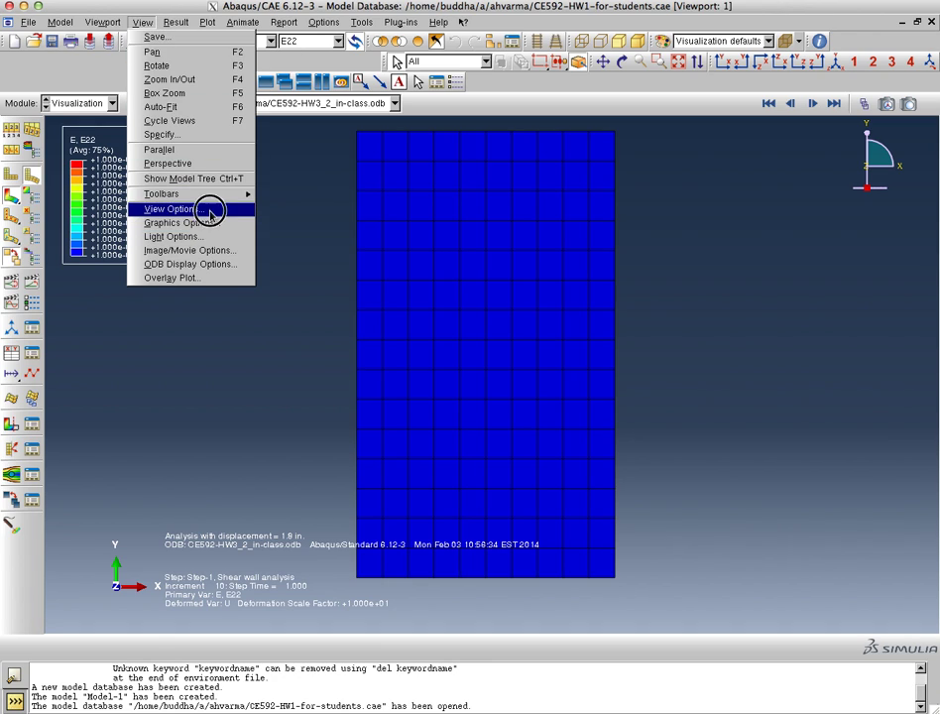
click(171, 209)
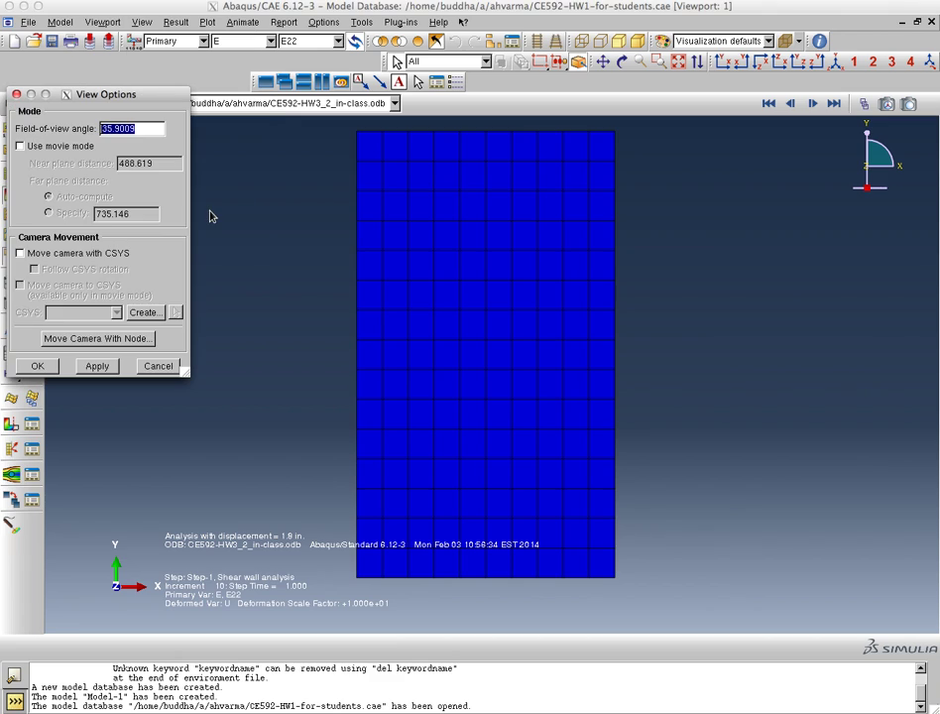
click(16, 94)
Set the viewport annotation font size to 12 points for the triad, legend, title block and state block
click(103, 22)
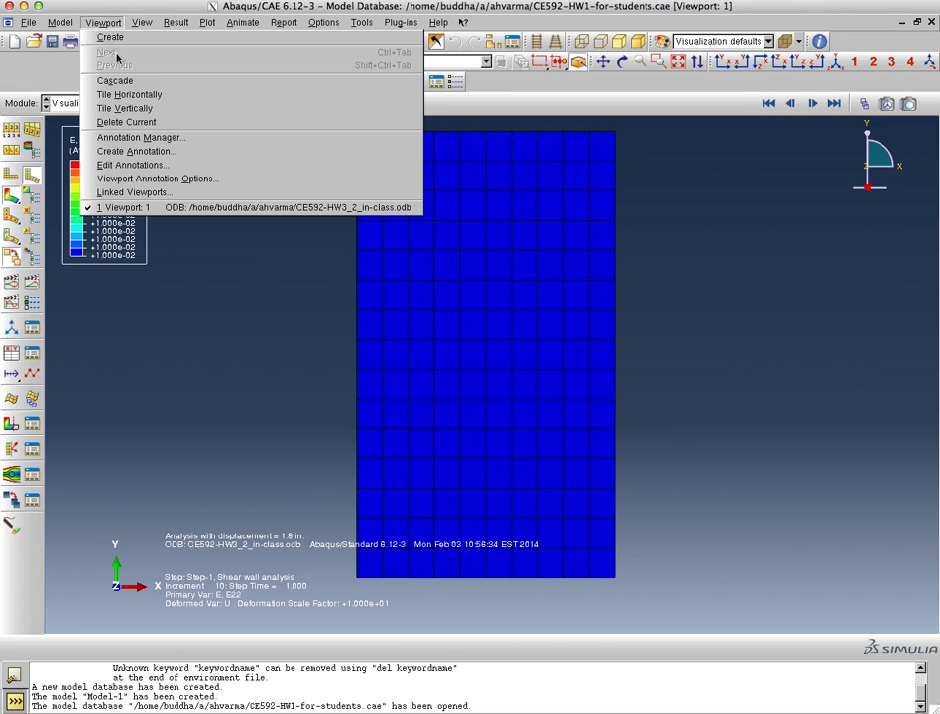
click(151, 181)
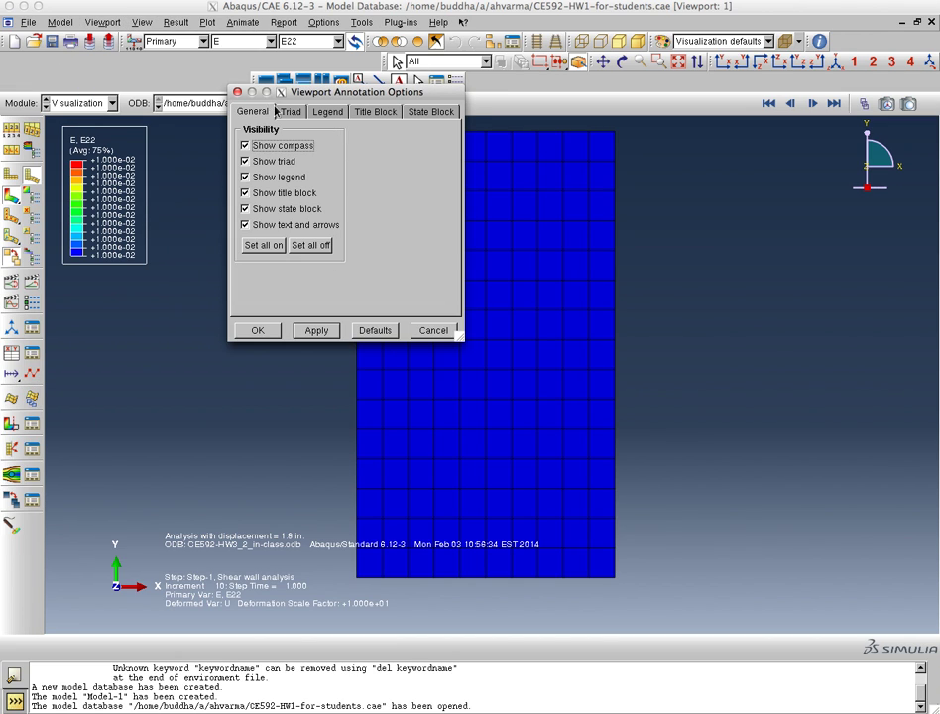
click(324, 115)
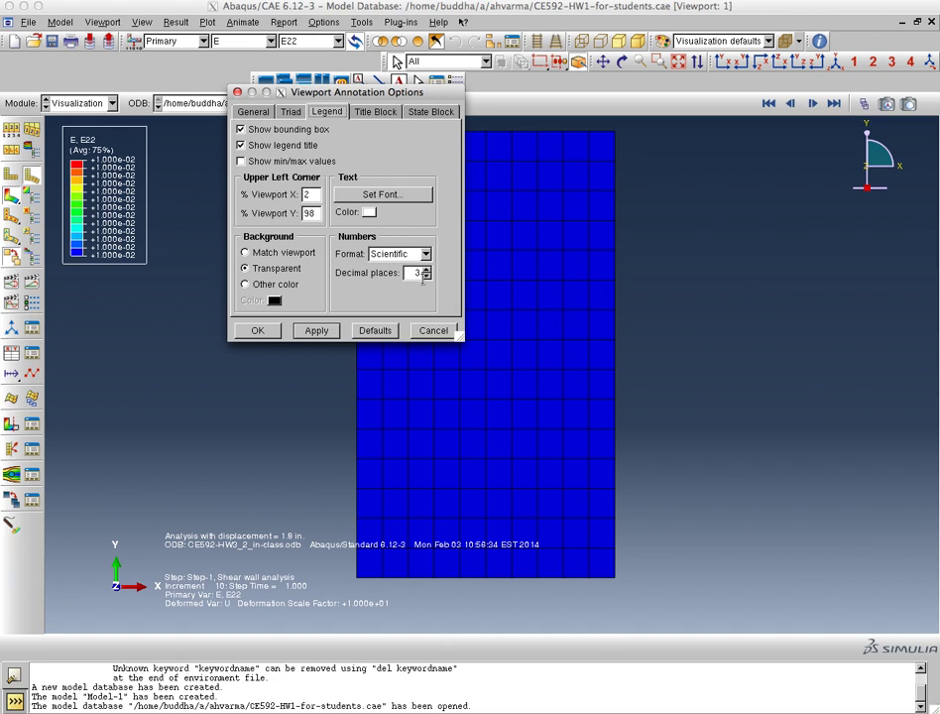
click(383, 195)
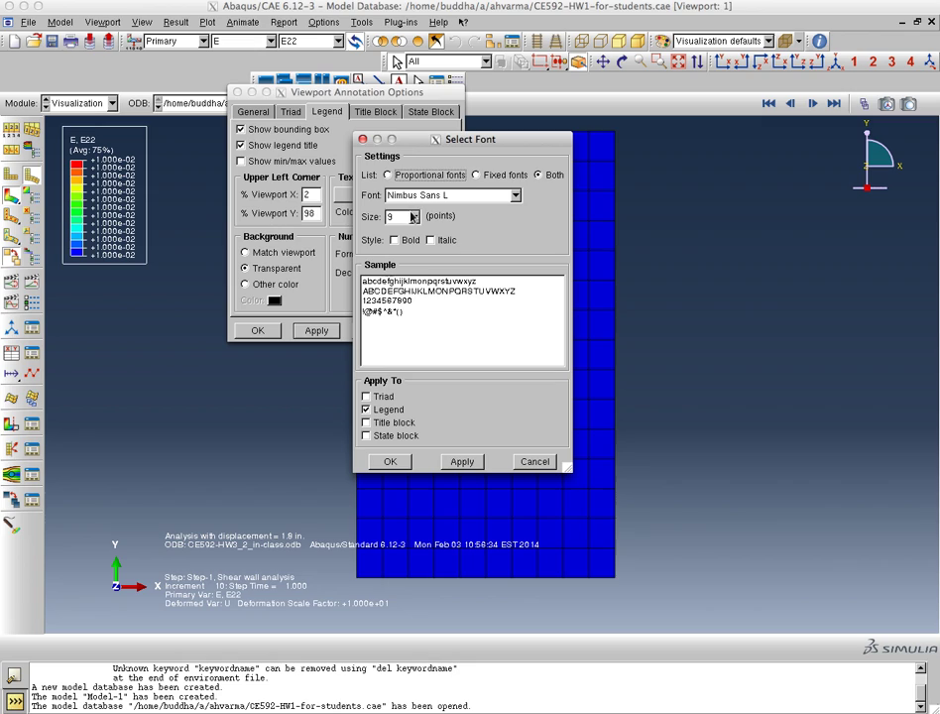
click(416, 217)
click(392, 258)
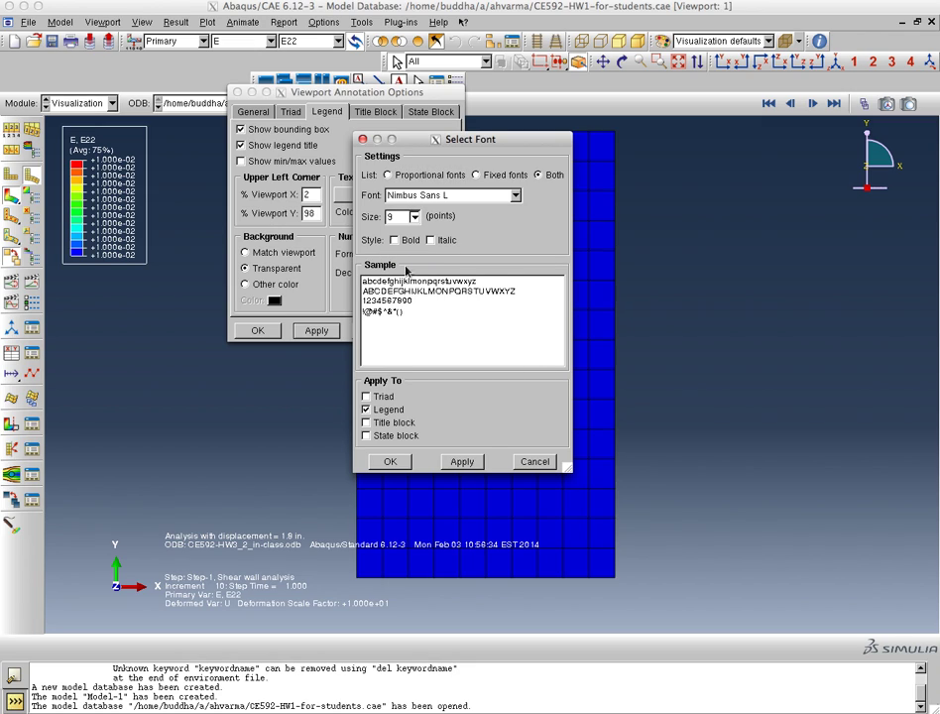
click(381, 397)
click(393, 423)
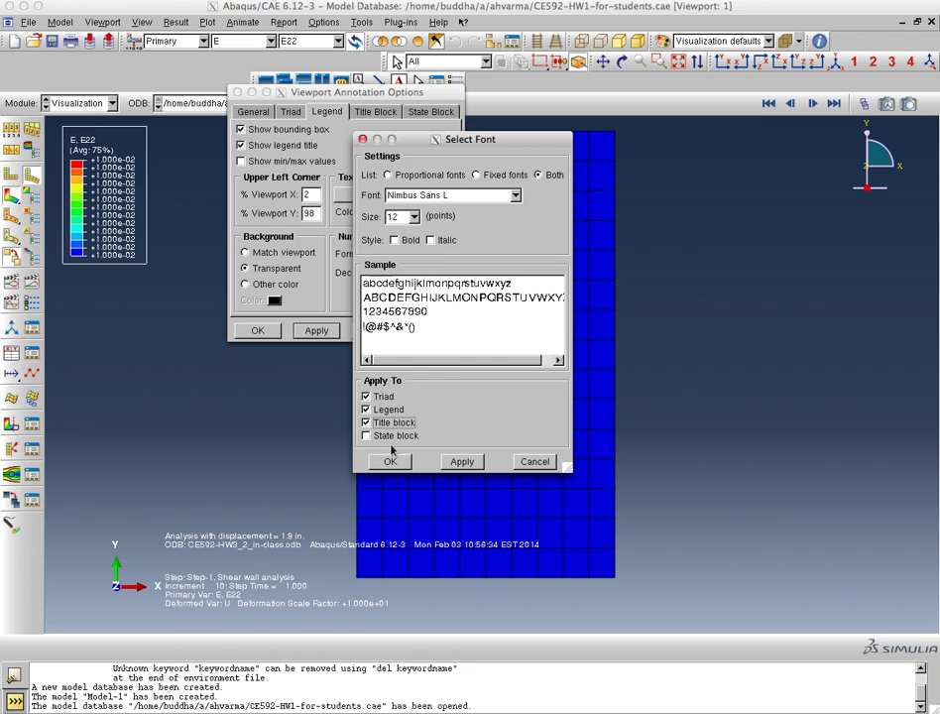
click(389, 436)
click(462, 462)
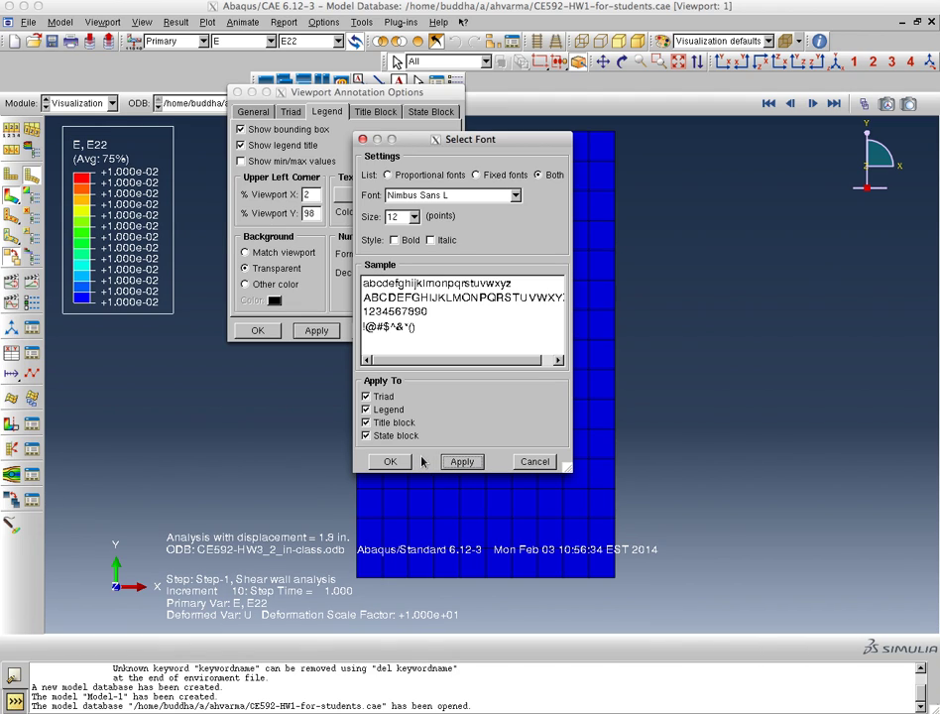
click(393, 463)
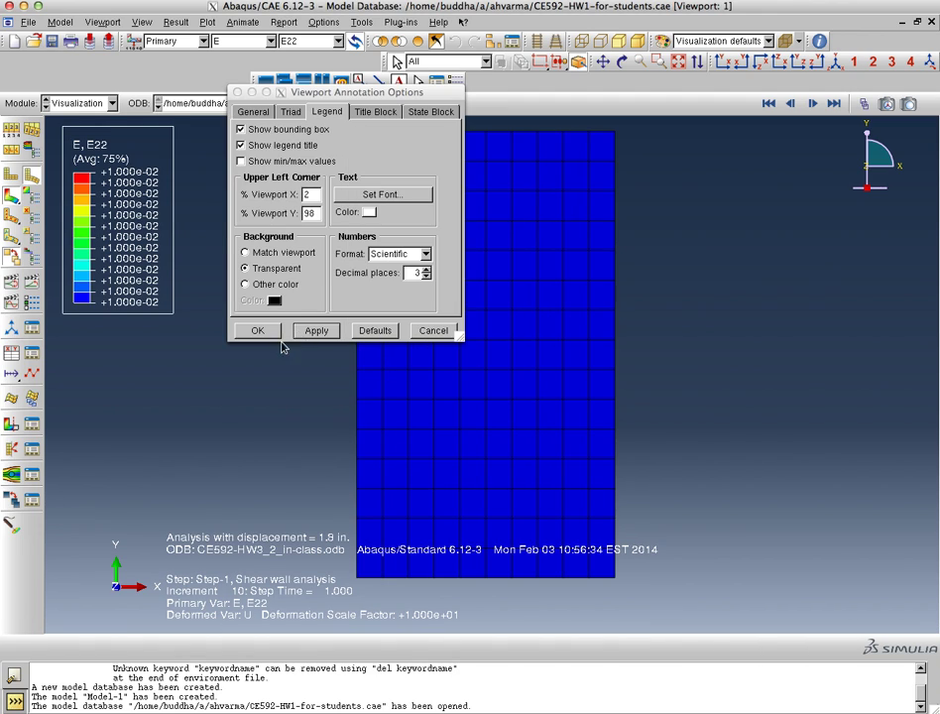
click(258, 330)
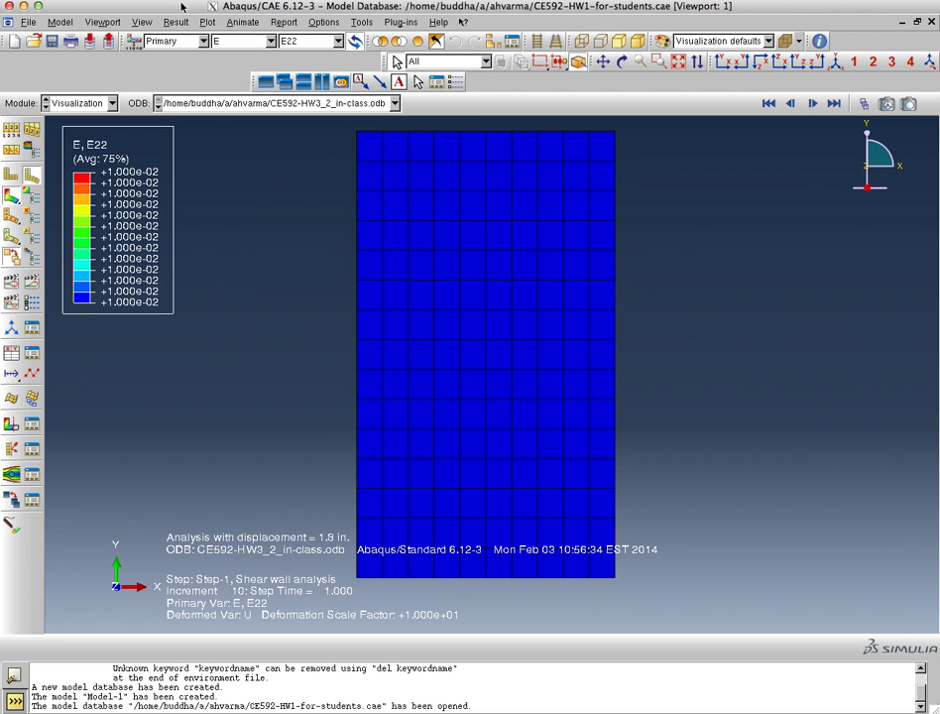
Give the contour legend a black background in the viewport annotation options
click(103, 22)
click(139, 179)
click(292, 112)
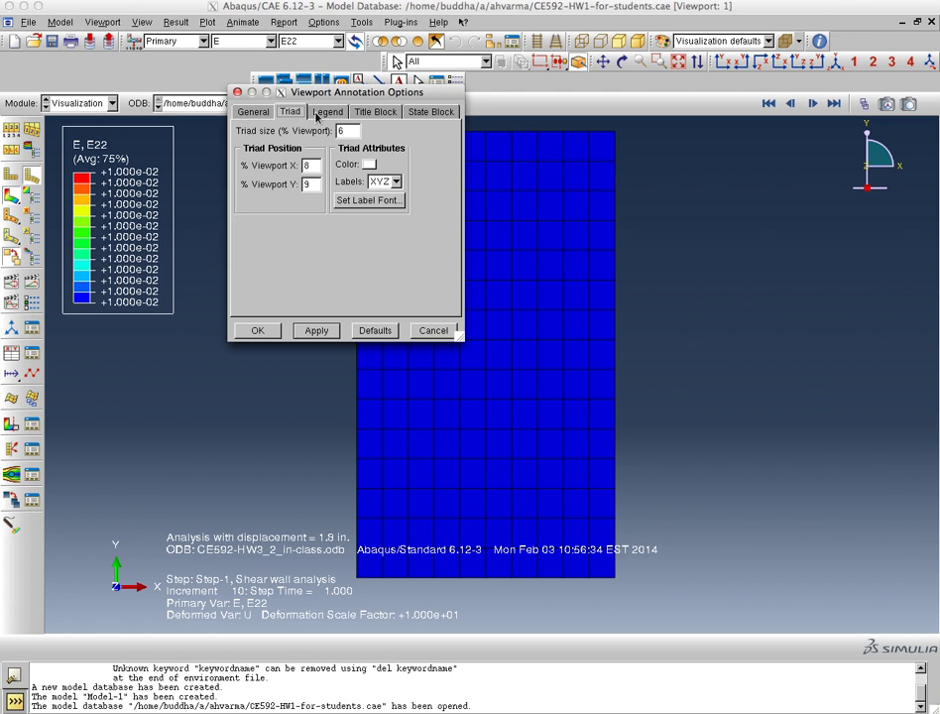
click(328, 111)
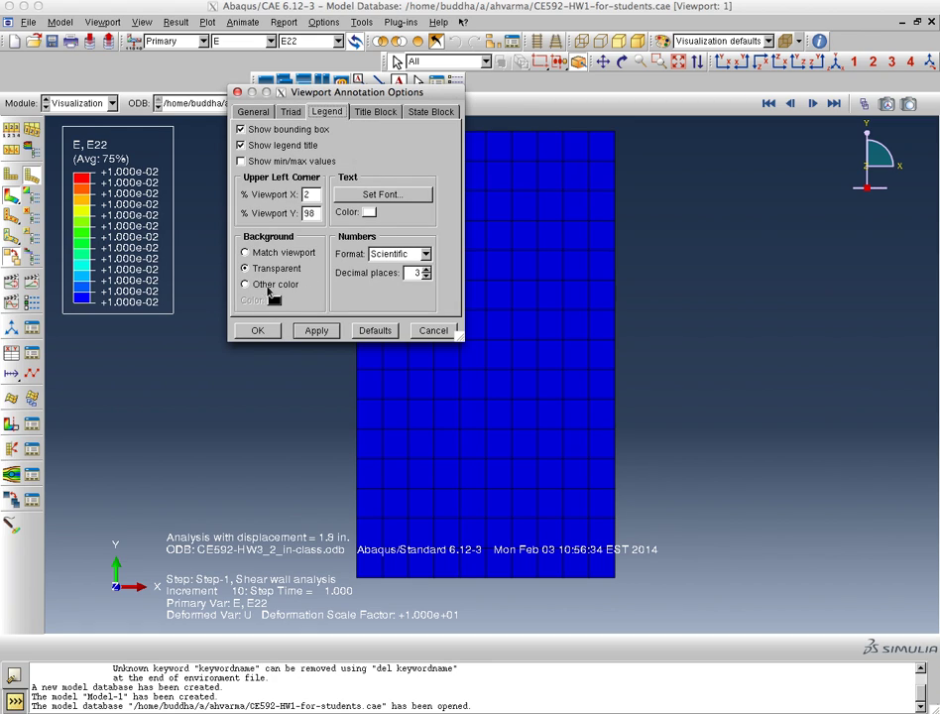
click(268, 285)
click(275, 300)
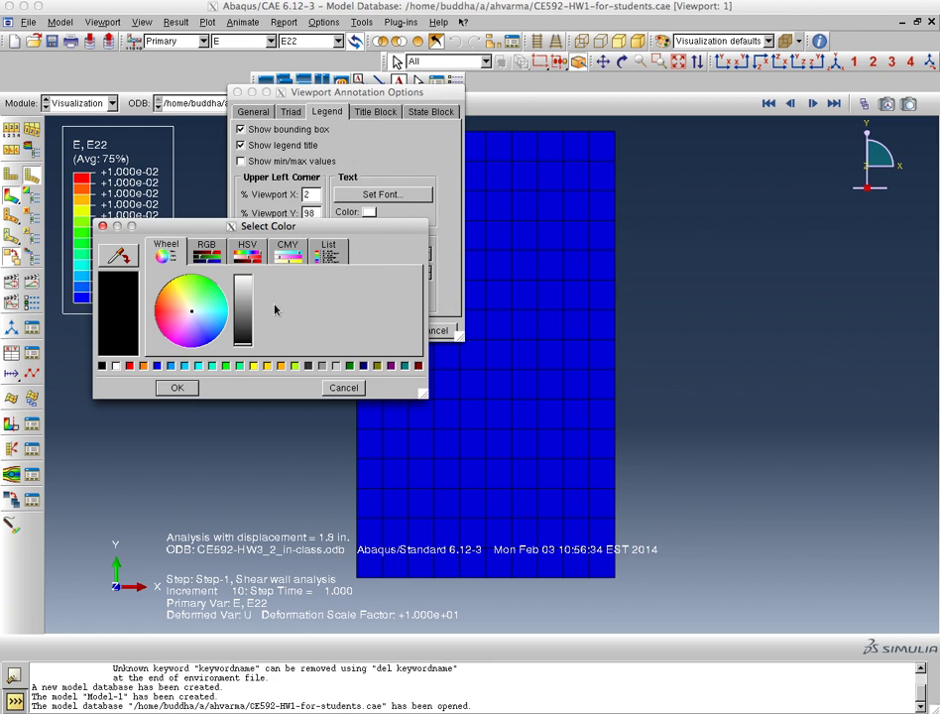
click(101, 366)
click(176, 387)
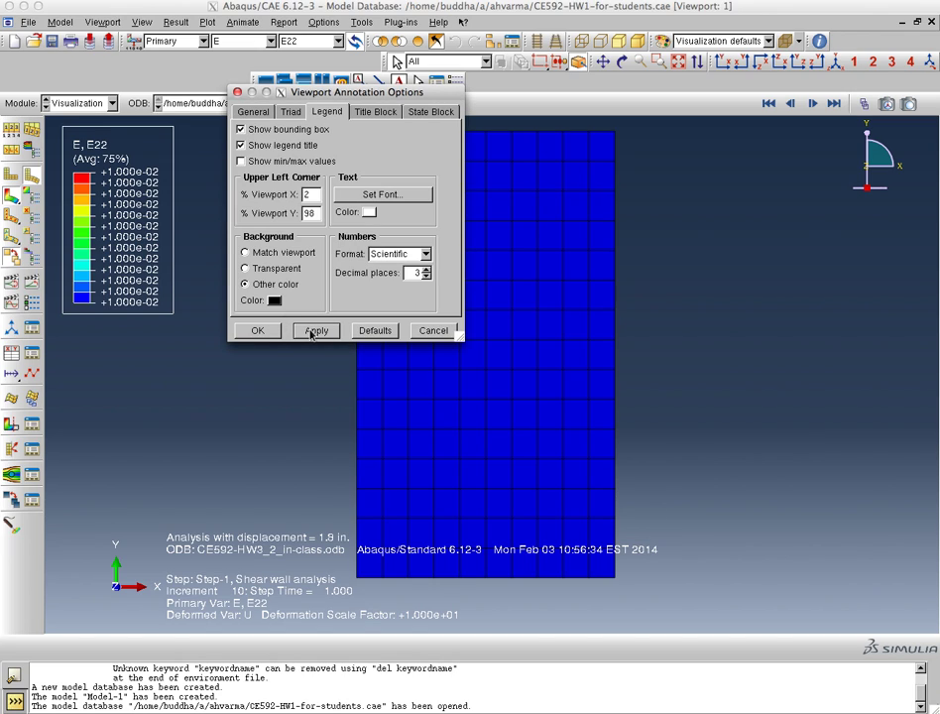
click(314, 332)
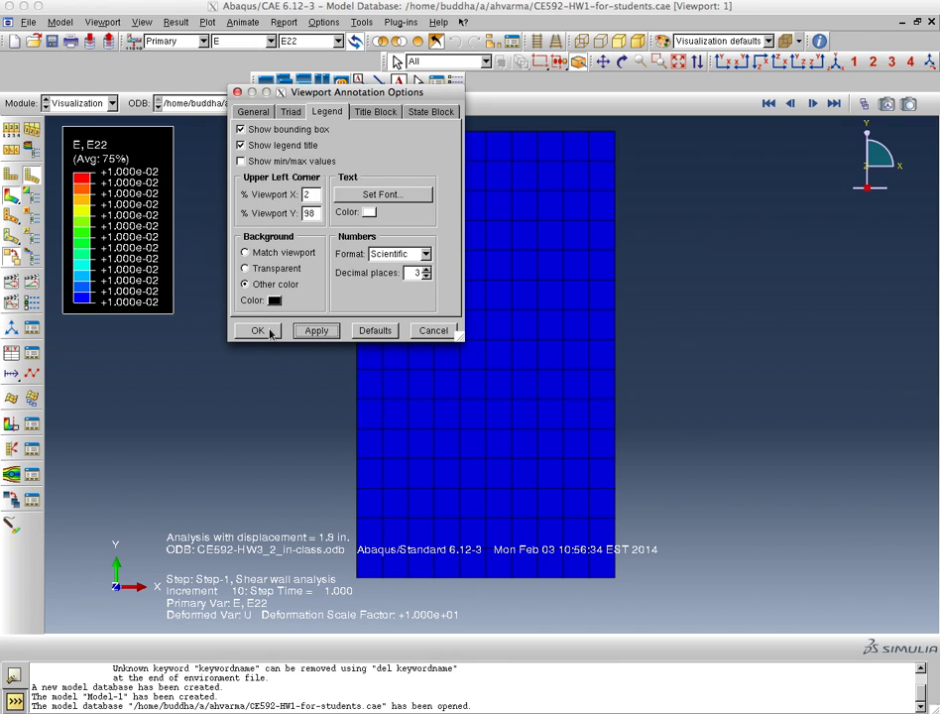
Close the viewport annotation options and rearrange the viewport, selection and view manipulation toolbars to free up one toolbar row
click(433, 333)
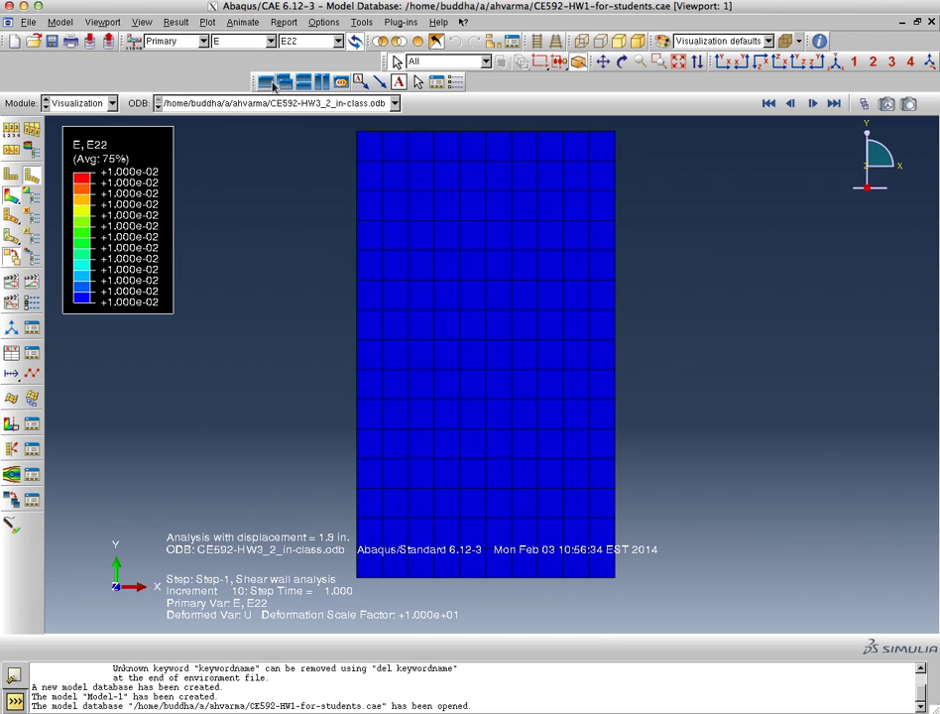
drag(254, 83, 34, 41)
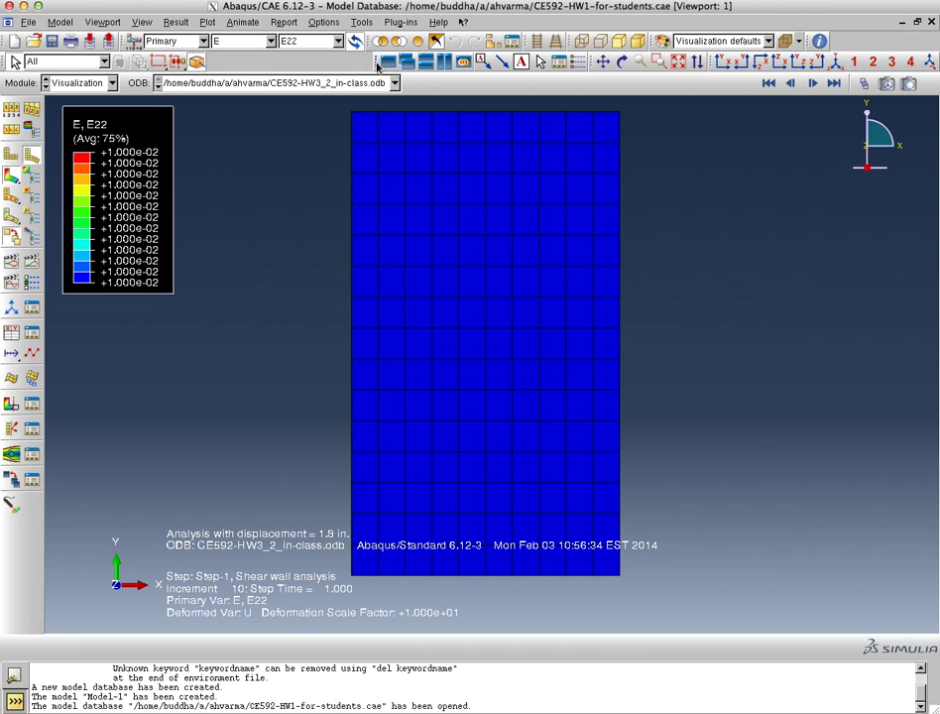
drag(279, 47, 215, 50)
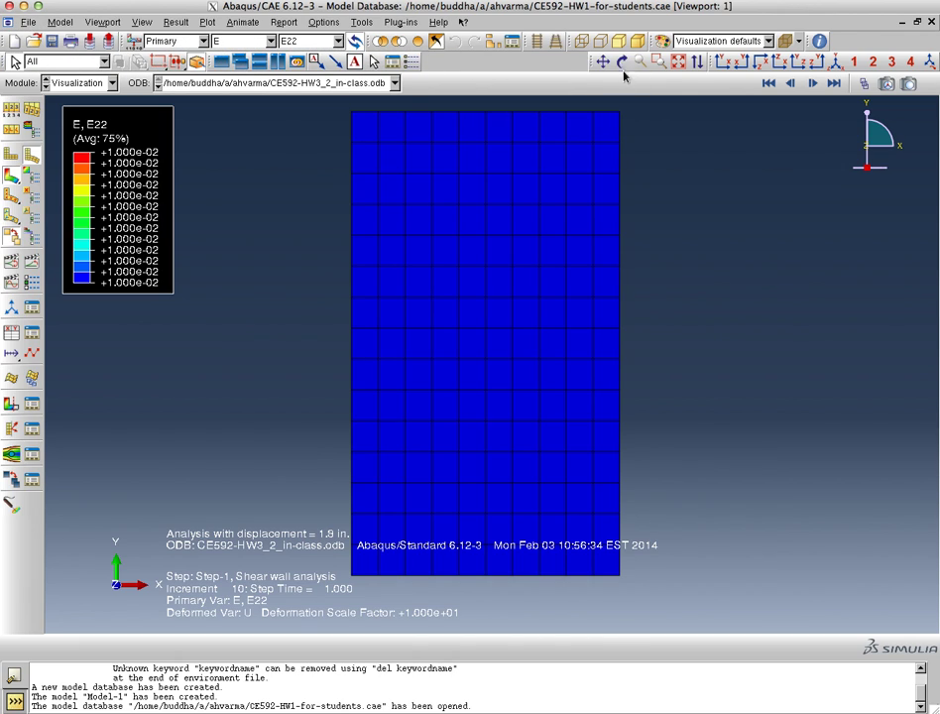
drag(591, 64, 426, 50)
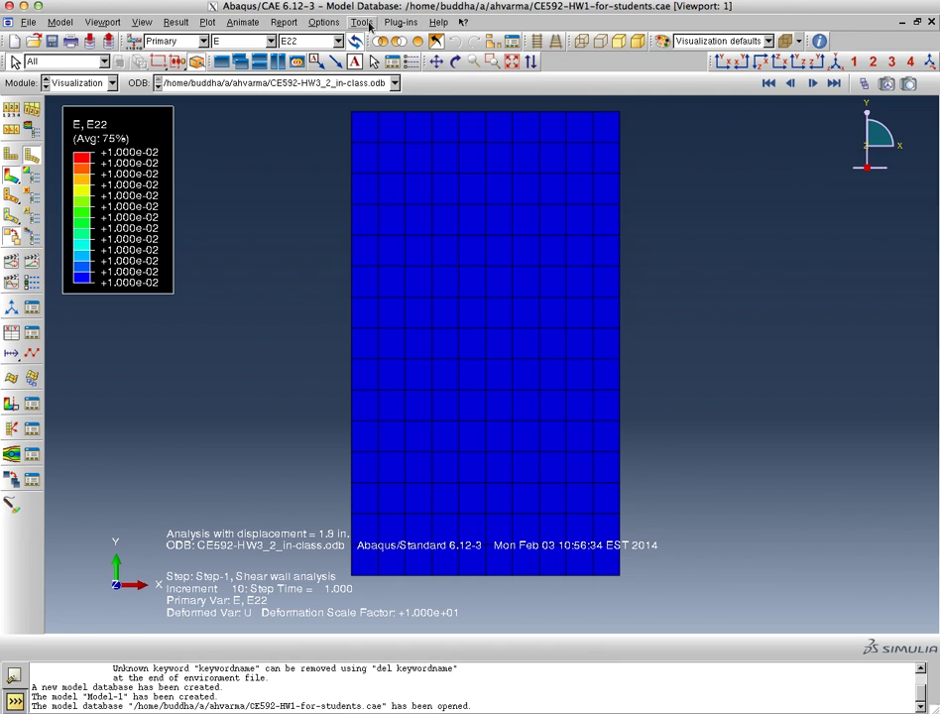
Start extracting XY data from ODB field output and include plastic strain component PE22 at the integration points
click(365, 24)
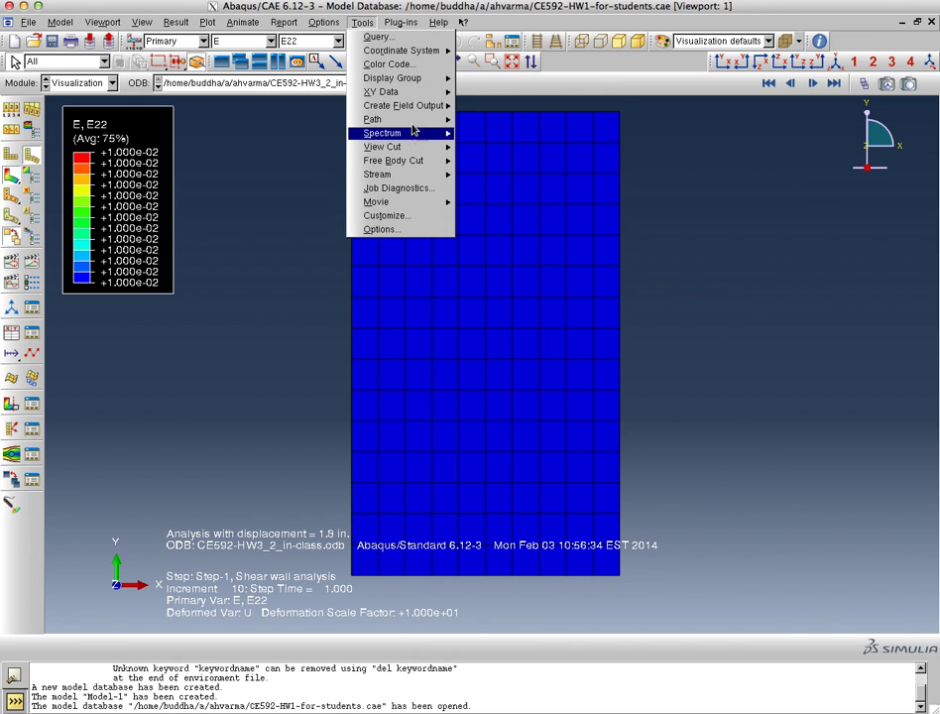
mouse_move(425, 93)
click(475, 105)
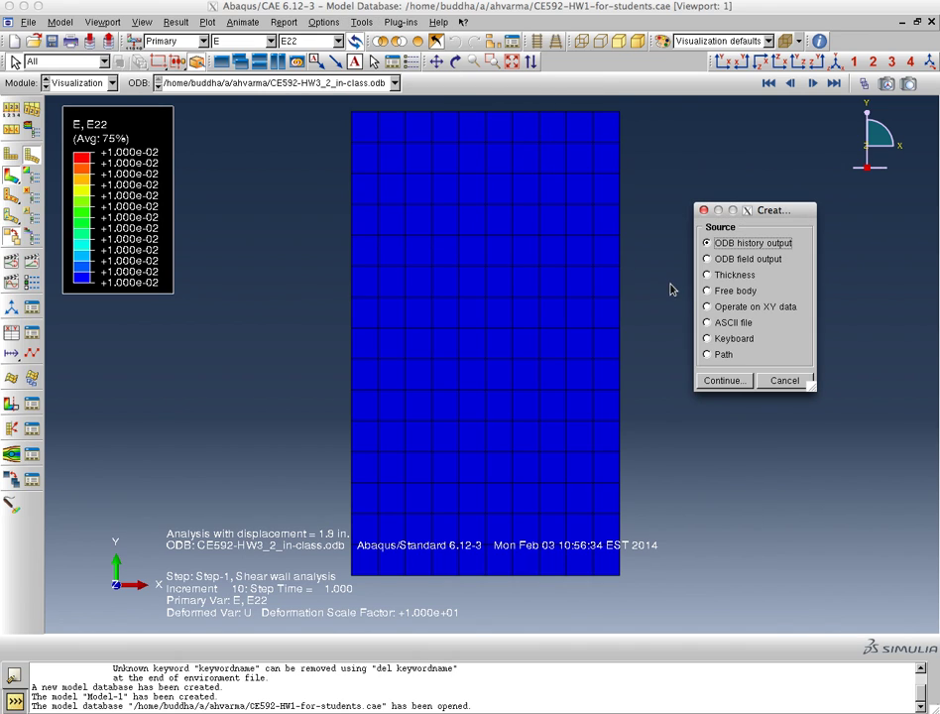
click(746, 259)
click(725, 381)
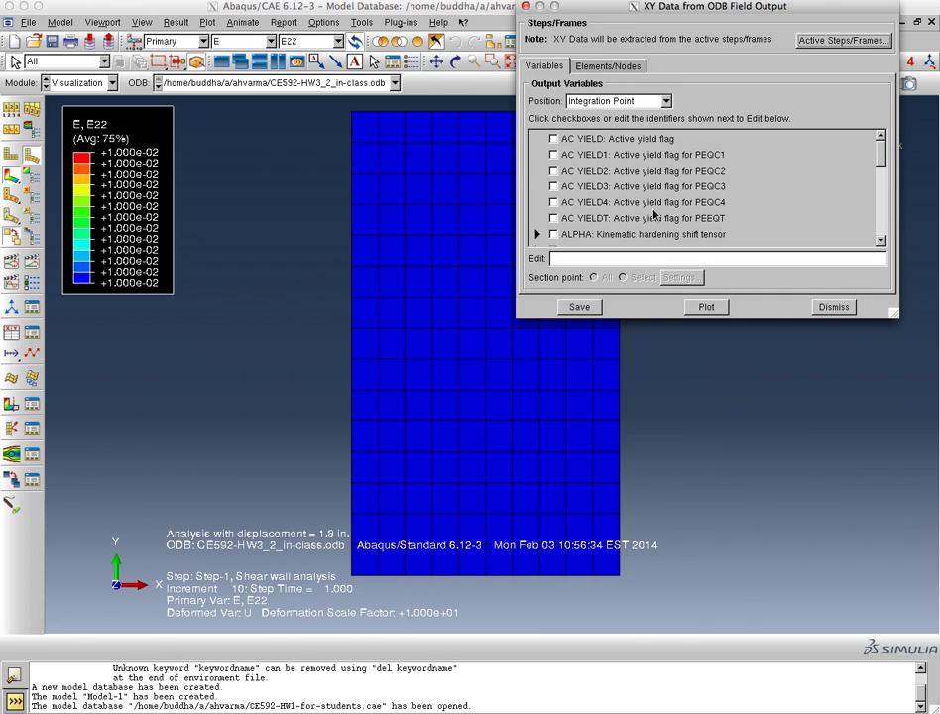
drag(878, 163, 884, 196)
click(537, 153)
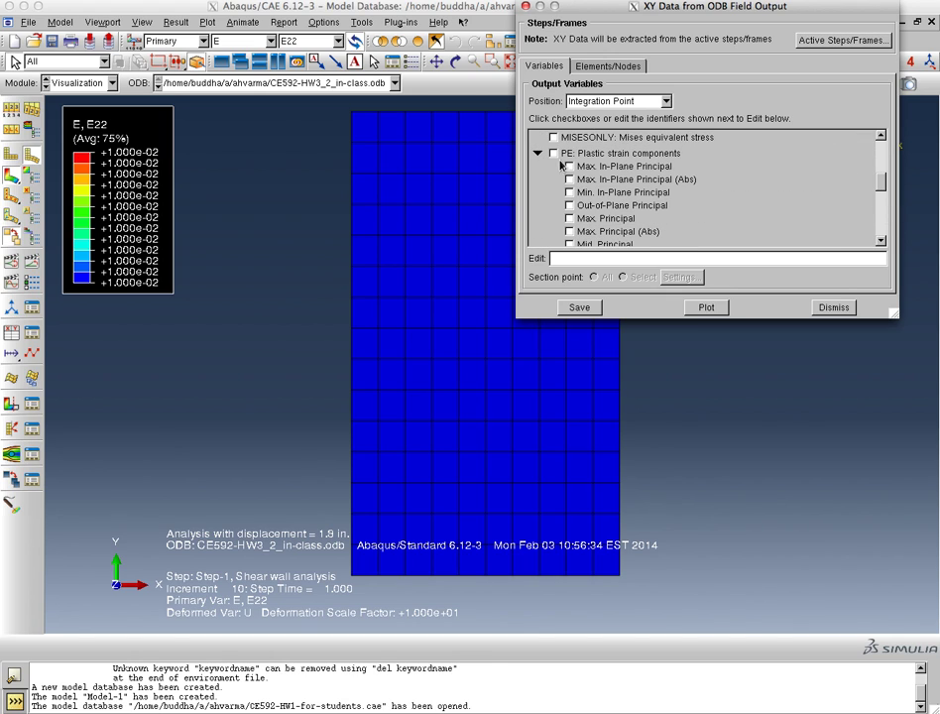
scroll(600, 212, down, 3)
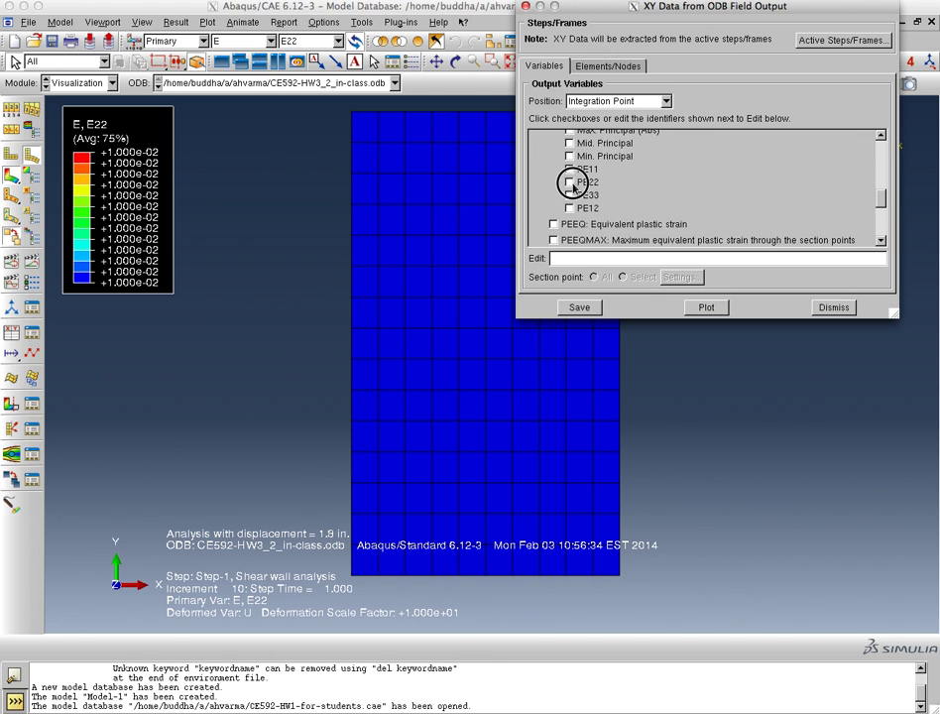
click(571, 183)
Add strain component E22 to the output variables for the XY data extraction
scroll(574, 187, up, 6)
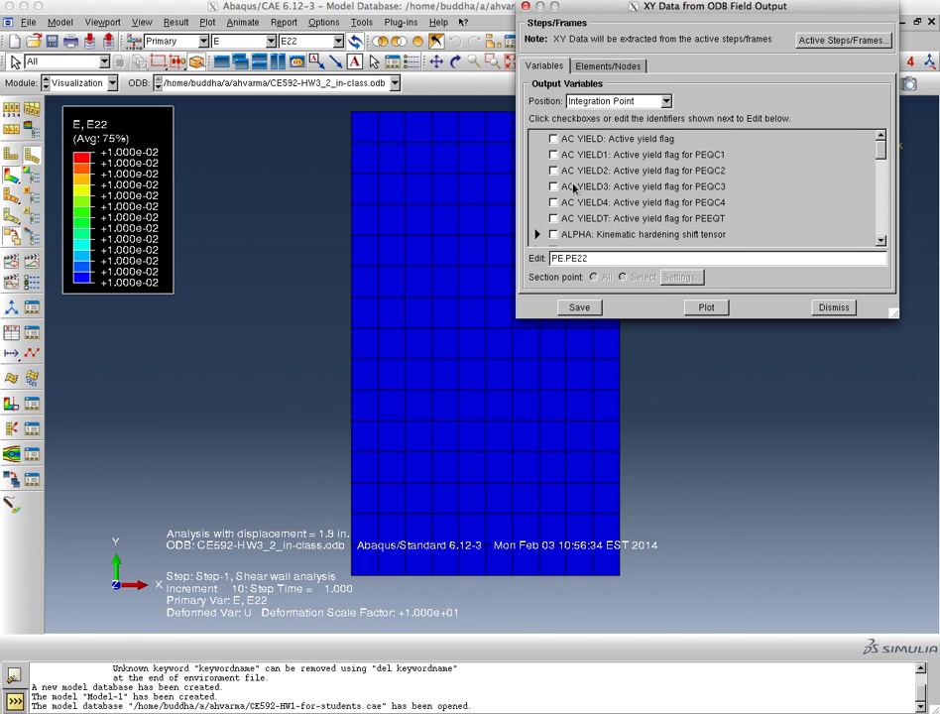
scroll(574, 189, down, 2)
click(536, 180)
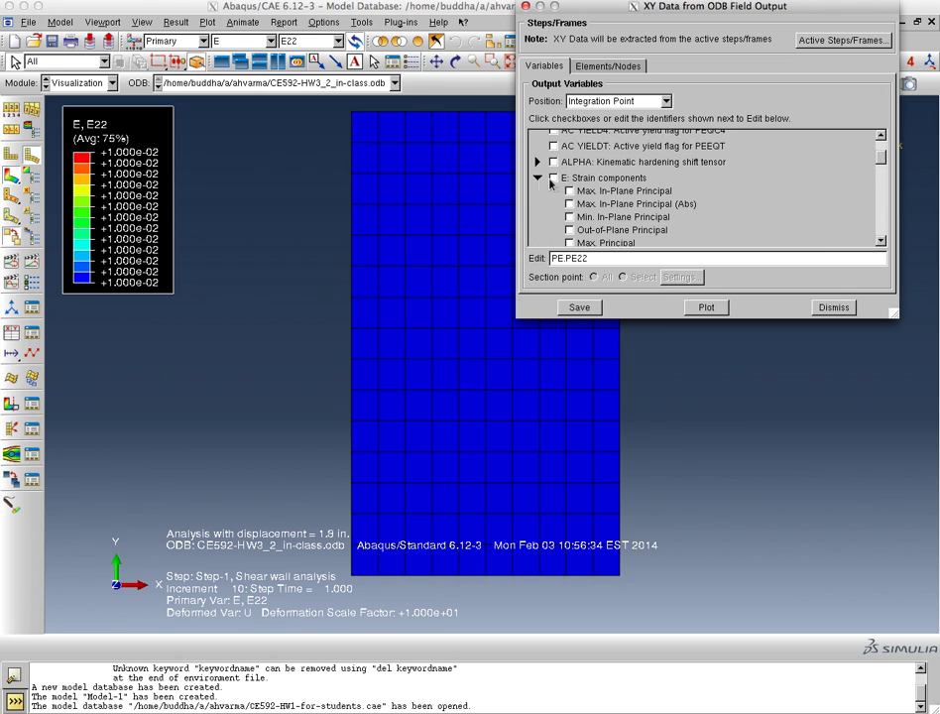
scroll(581, 208, down, 3)
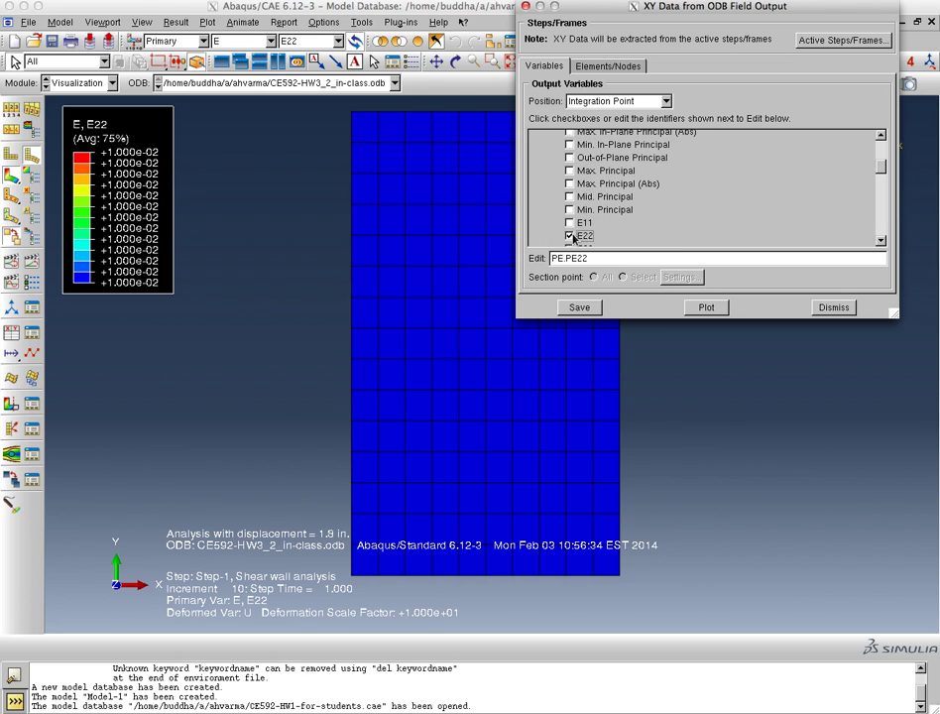
click(584, 236)
Add stress component S22 to the output variables for the XY data extraction
scroll(595, 230, down, 5)
scroll(599, 226, up, 2)
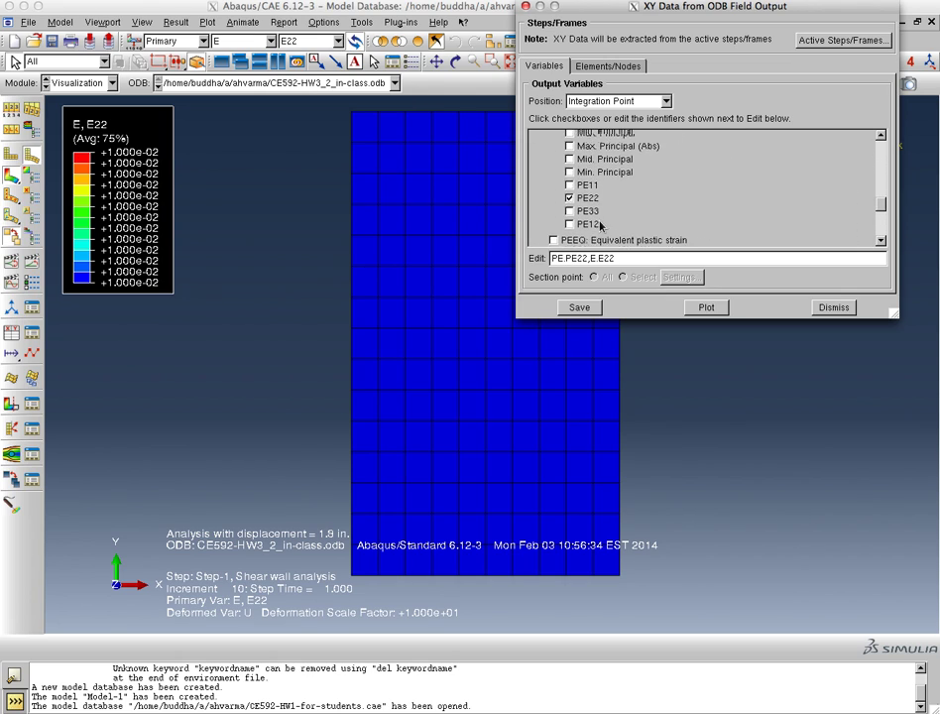
scroll(599, 226, down, 5)
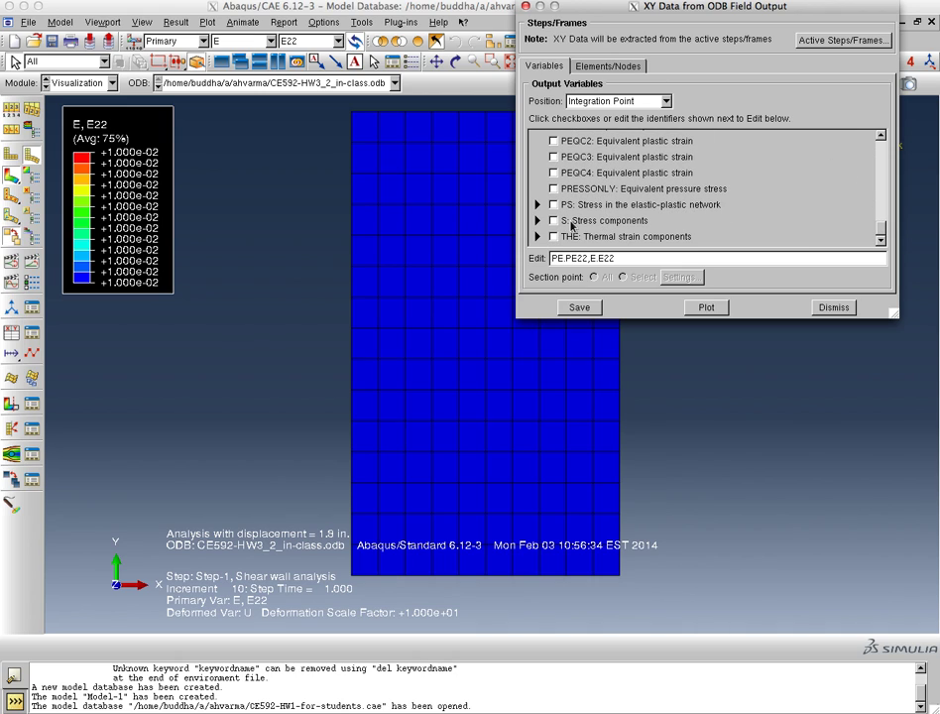
click(537, 221)
scroll(585, 230, down, 2)
scroll(585, 230, down, 4)
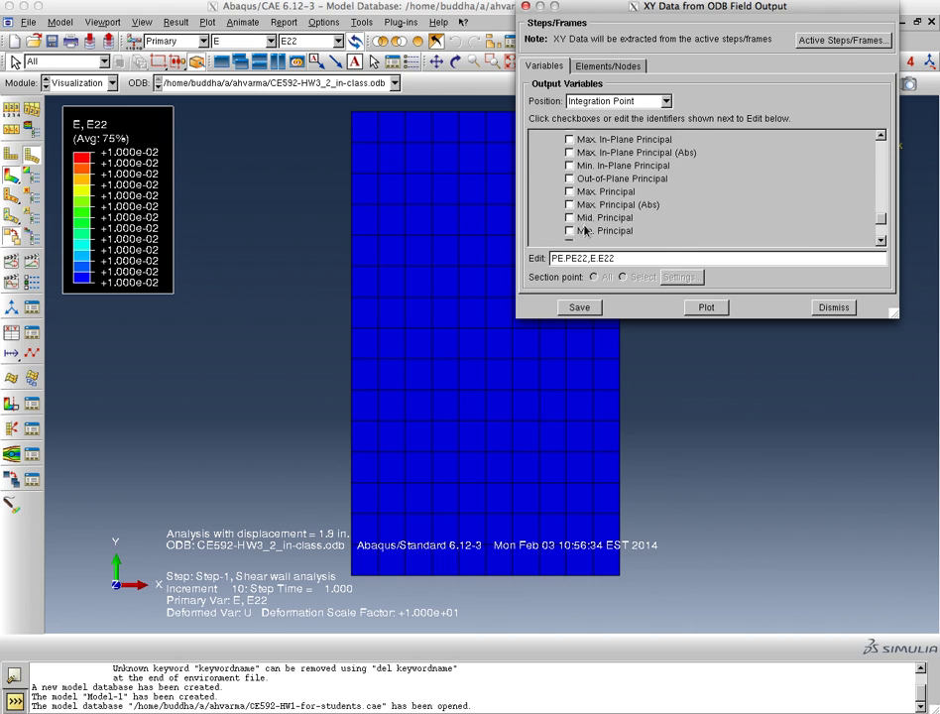
click(572, 214)
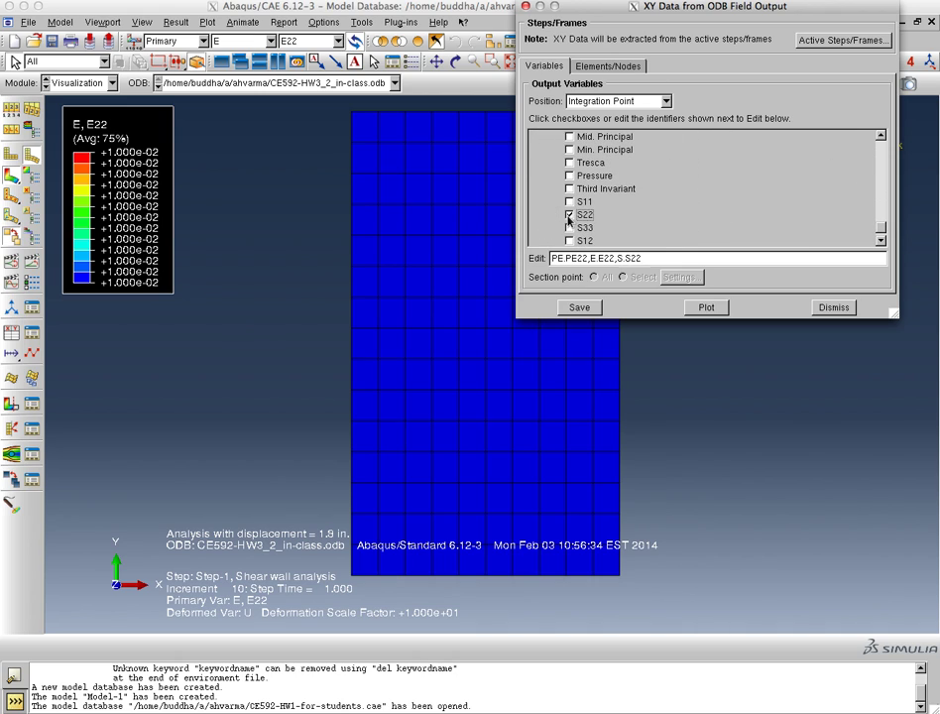
Pick a single element in the lower middle of the wall and save its XY data curves
click(610, 68)
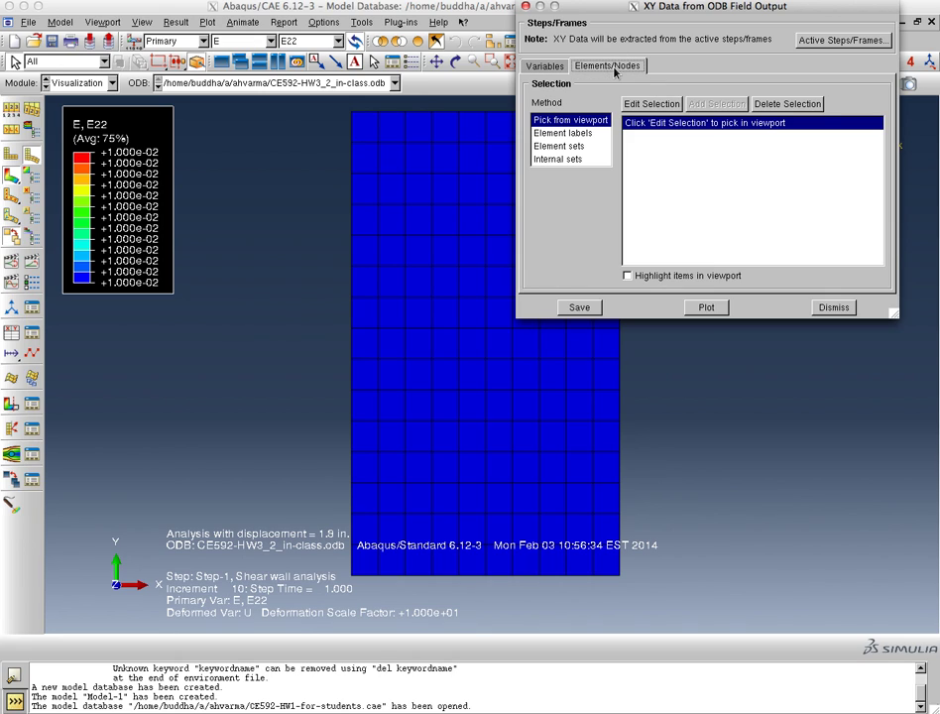
click(650, 104)
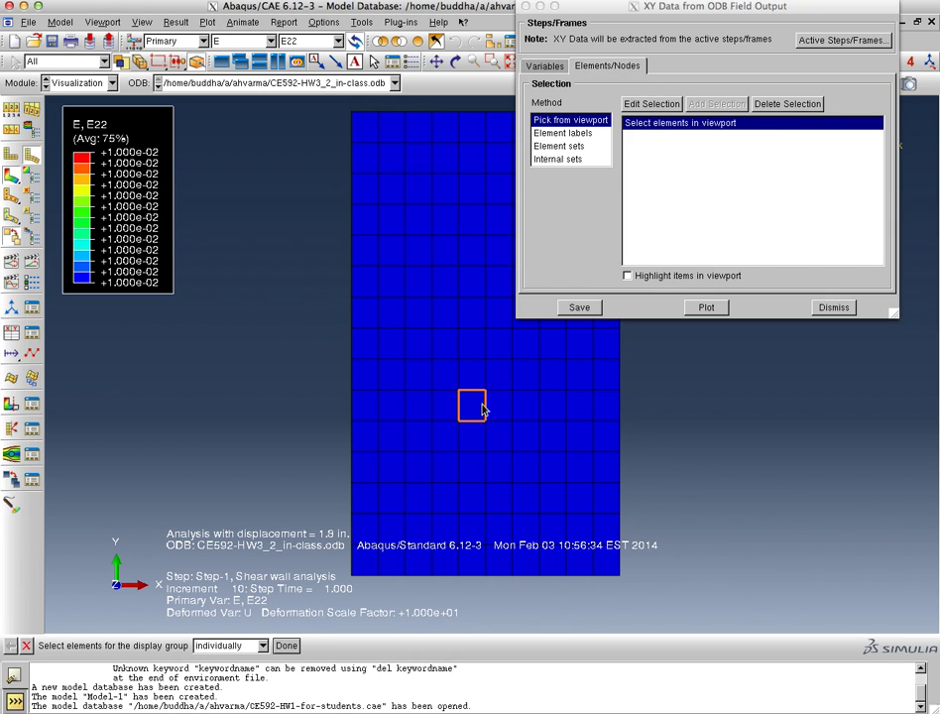
click(483, 408)
click(578, 309)
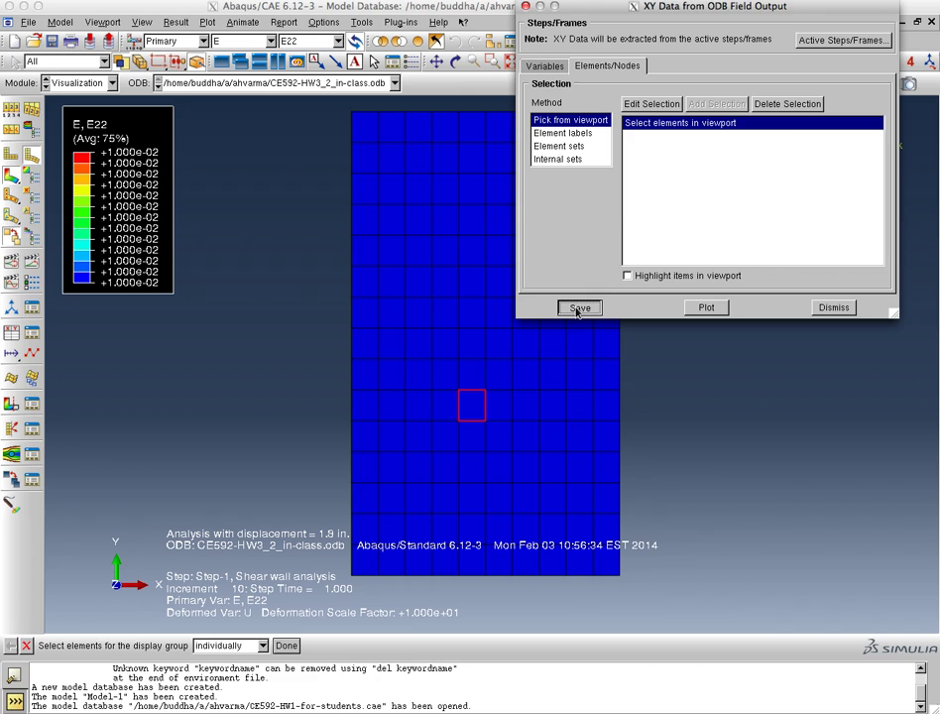
click(662, 212)
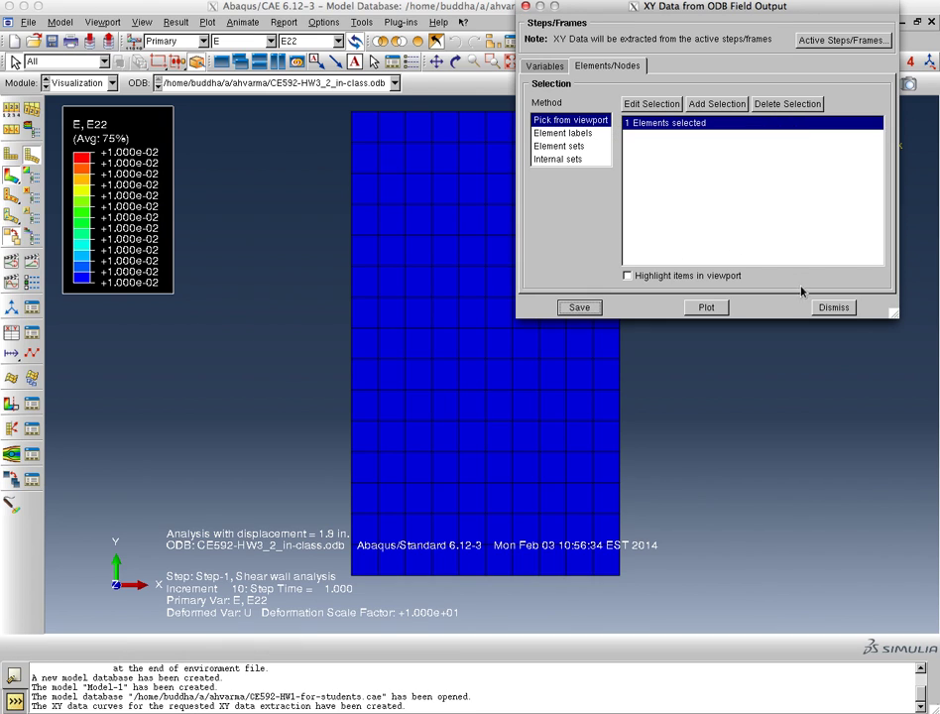
click(833, 307)
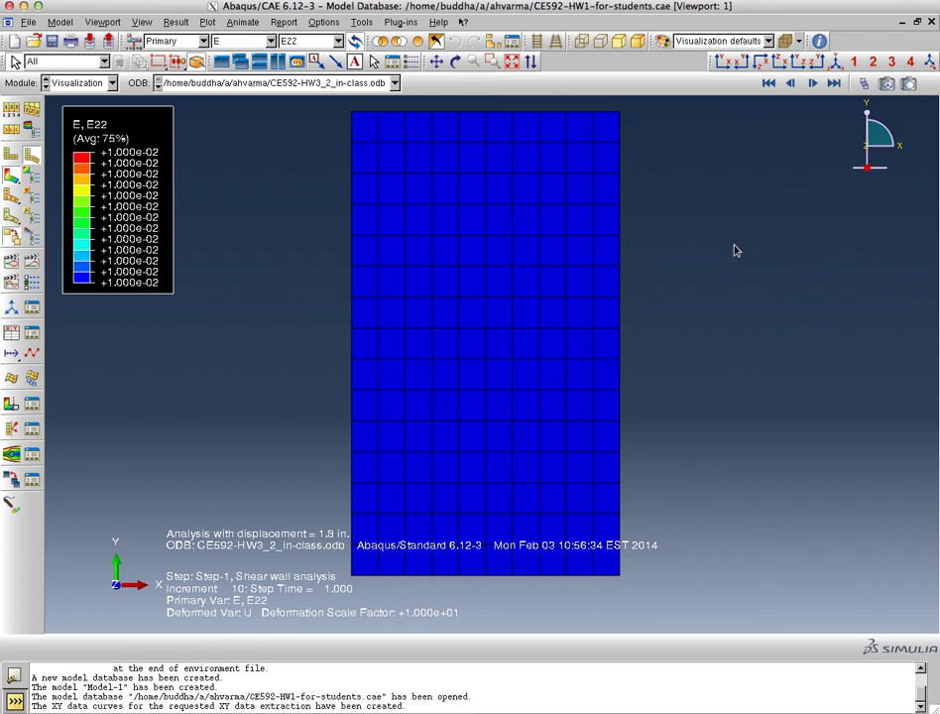
Create new XY data by operating on existing XY data and insert the combine(X,X) operator into the expression
click(362, 22)
mouse_move(392, 91)
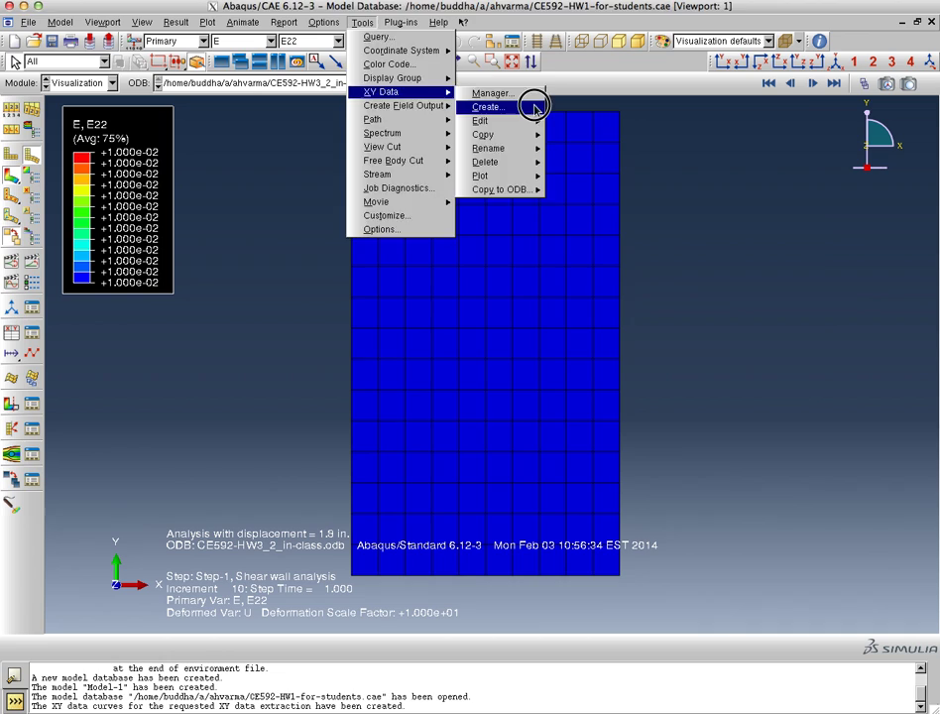
click(533, 87)
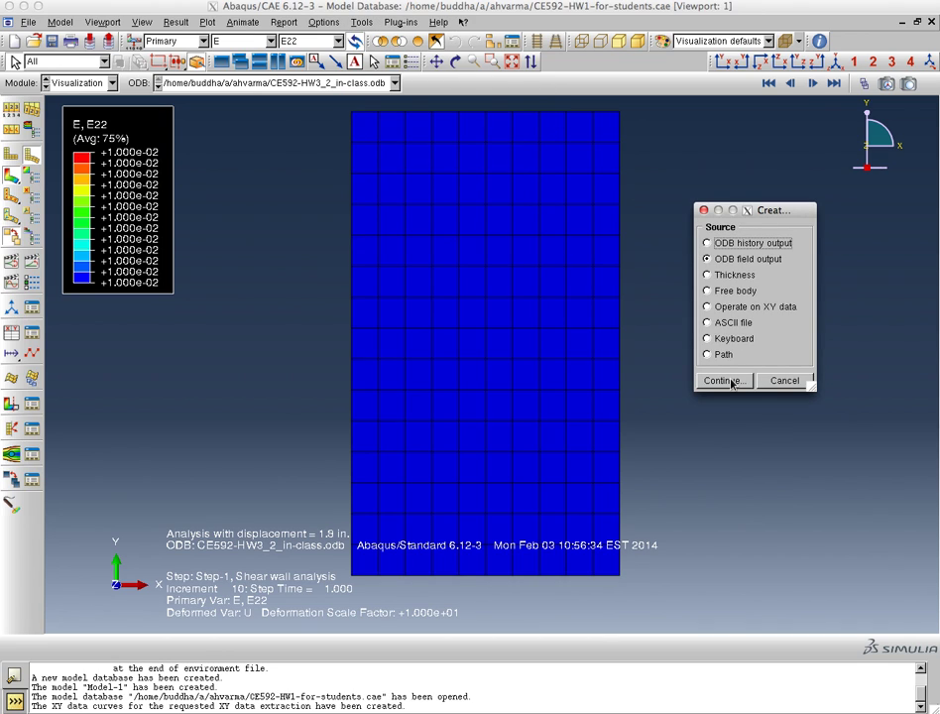
click(735, 306)
click(726, 380)
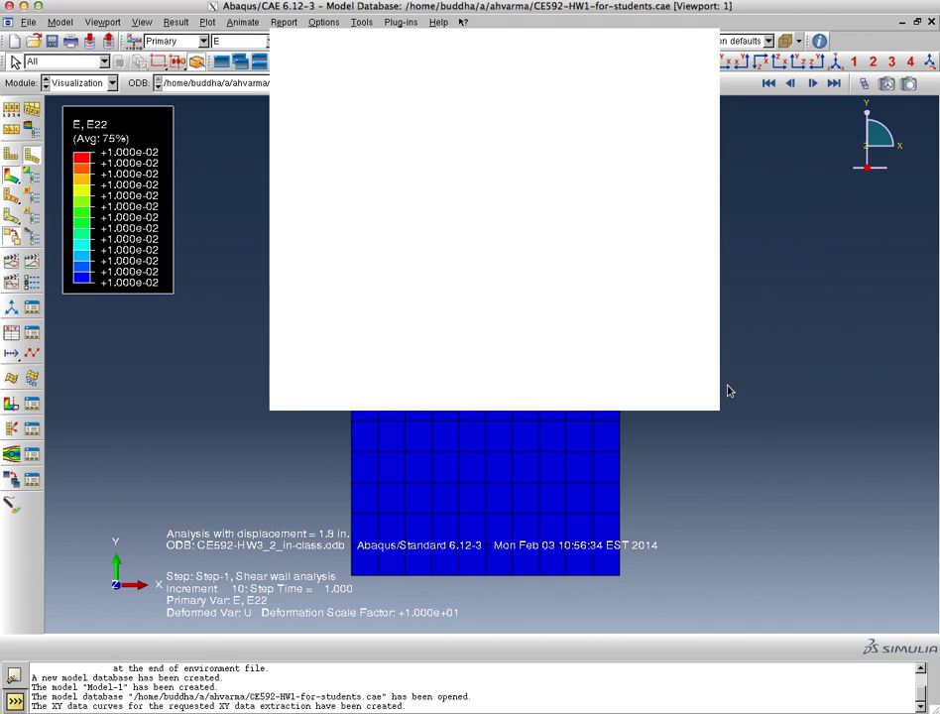
scroll(683, 323, down, 2)
scroll(683, 325, down, 1)
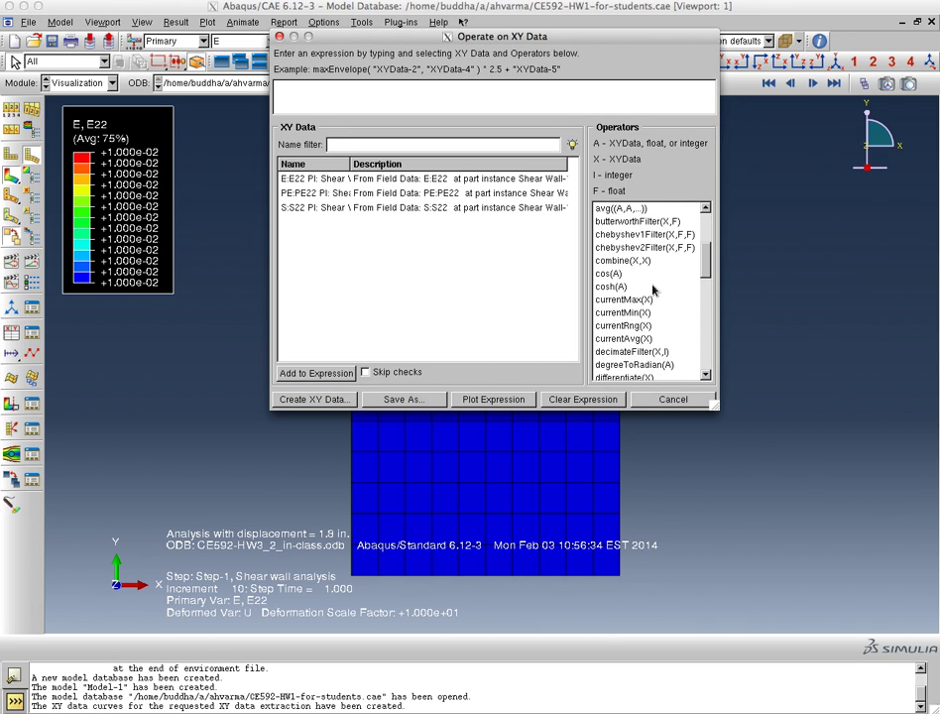
click(615, 260)
Complete the combine expression with the E22 and S22 curves, in that order, and plot the stress-strain curve
click(395, 177)
click(337, 374)
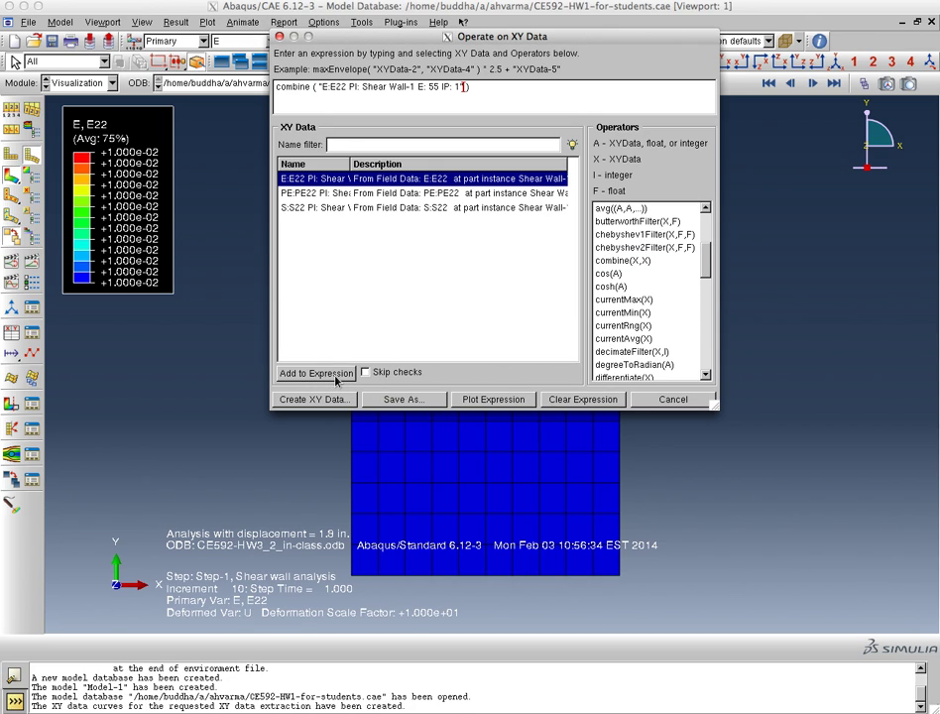
text(,)
click(375, 209)
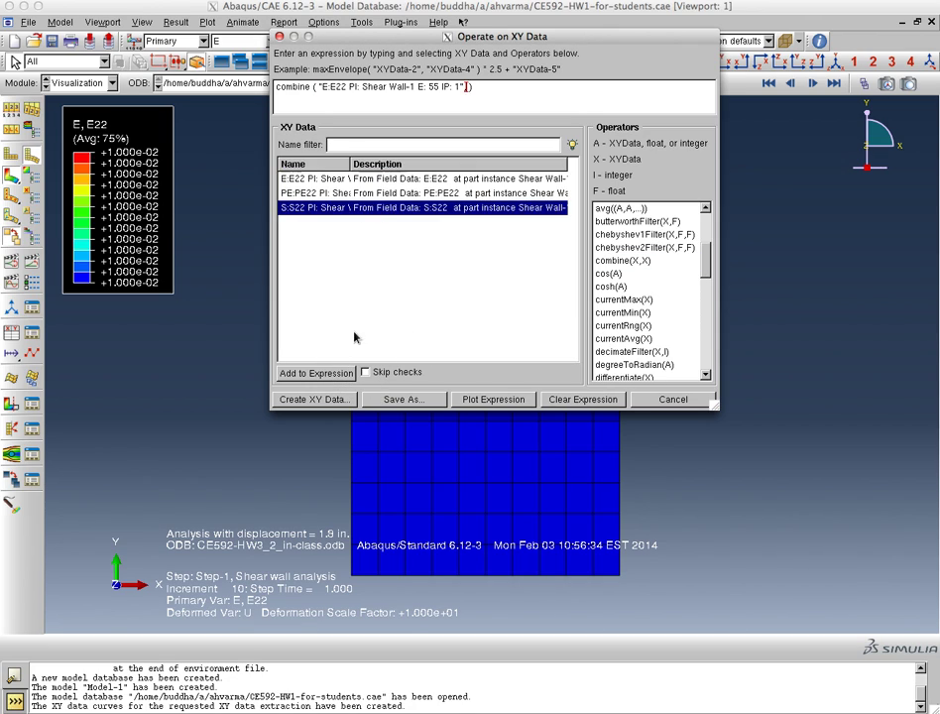
click(330, 378)
click(485, 401)
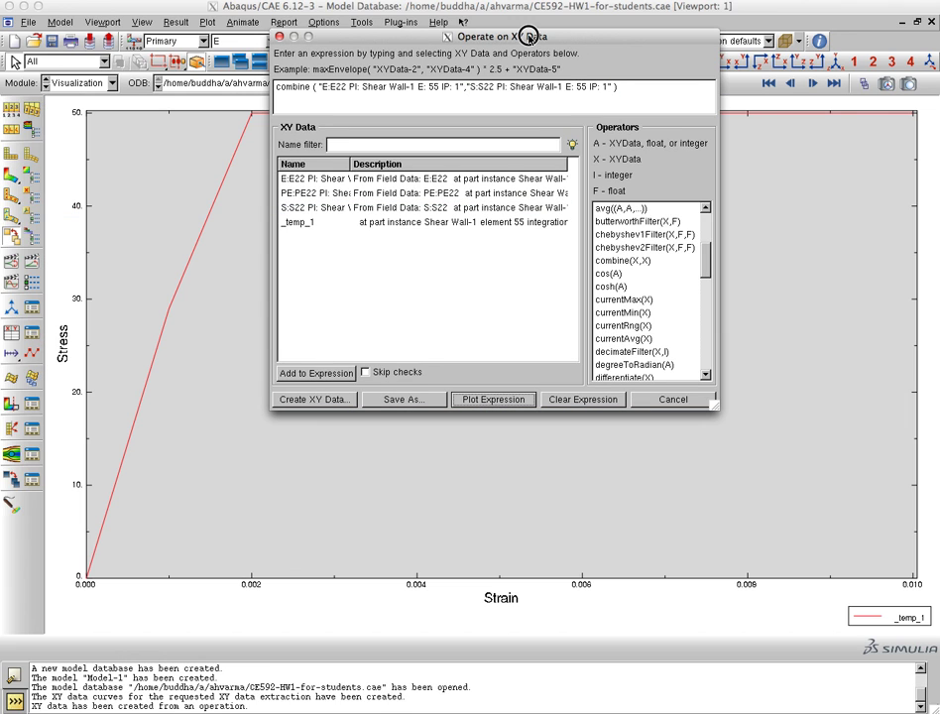
Move the XY operation dialog off the curve and show large circular symbols on the plotted curve
drag(530, 38, 643, 188)
click(25, 262)
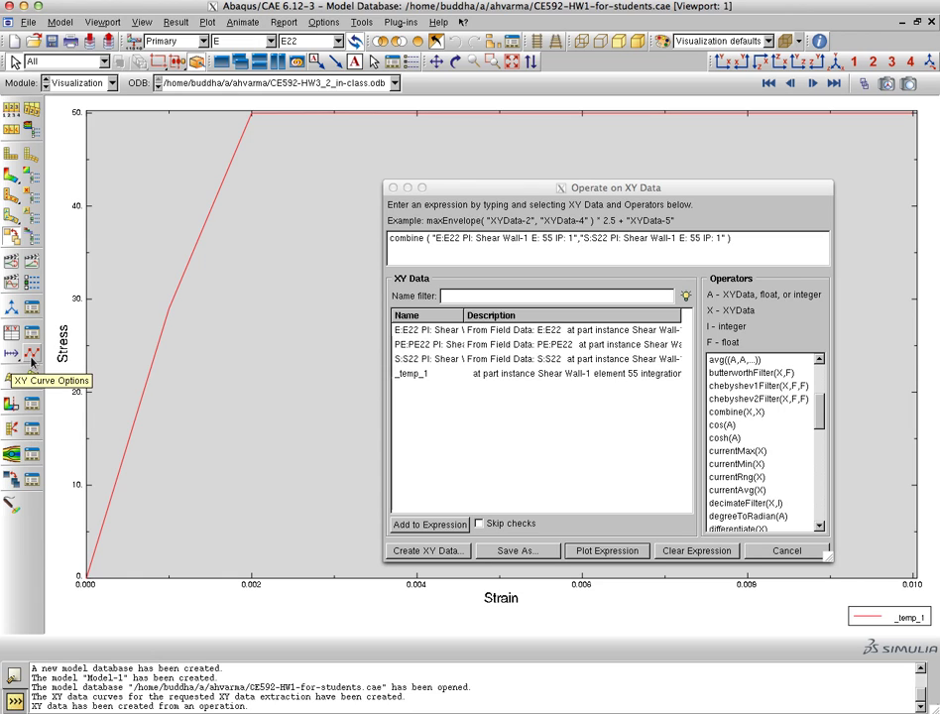
click(31, 358)
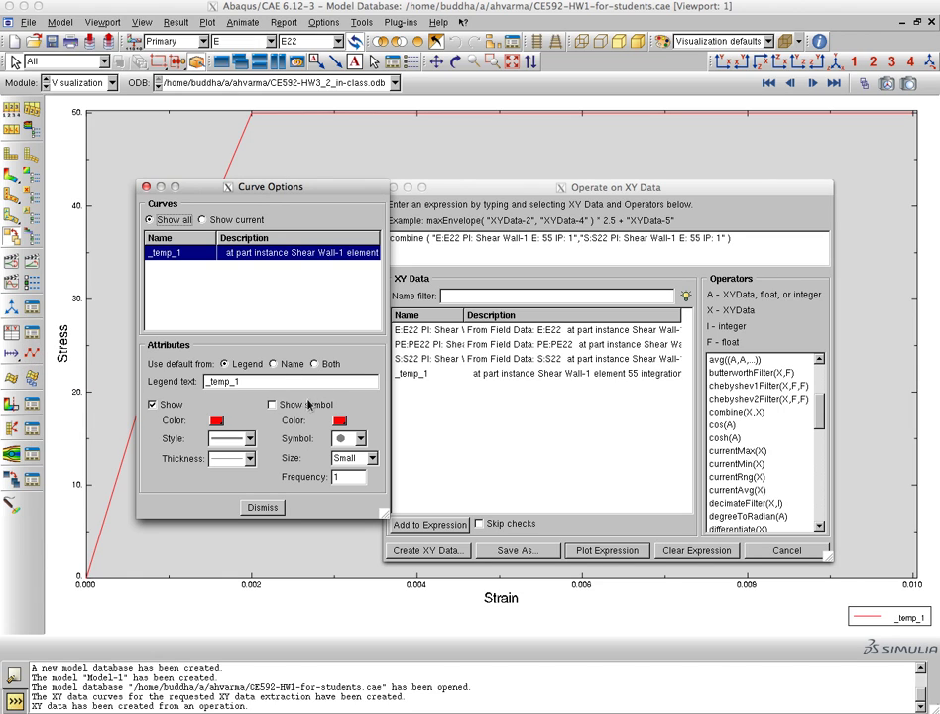
click(278, 408)
click(361, 440)
click(362, 442)
click(373, 458)
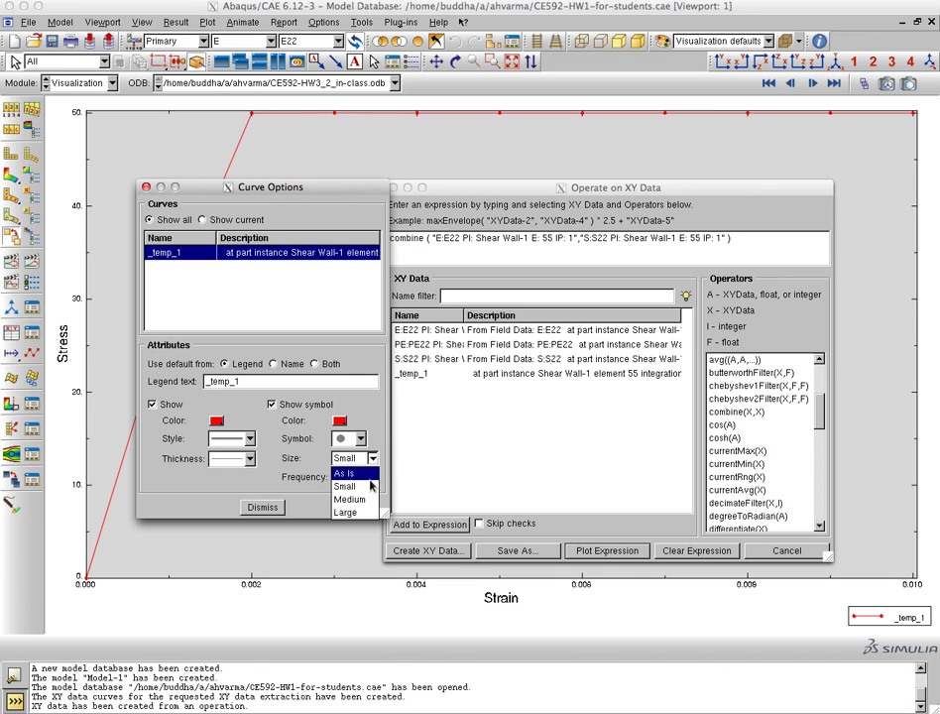
click(353, 509)
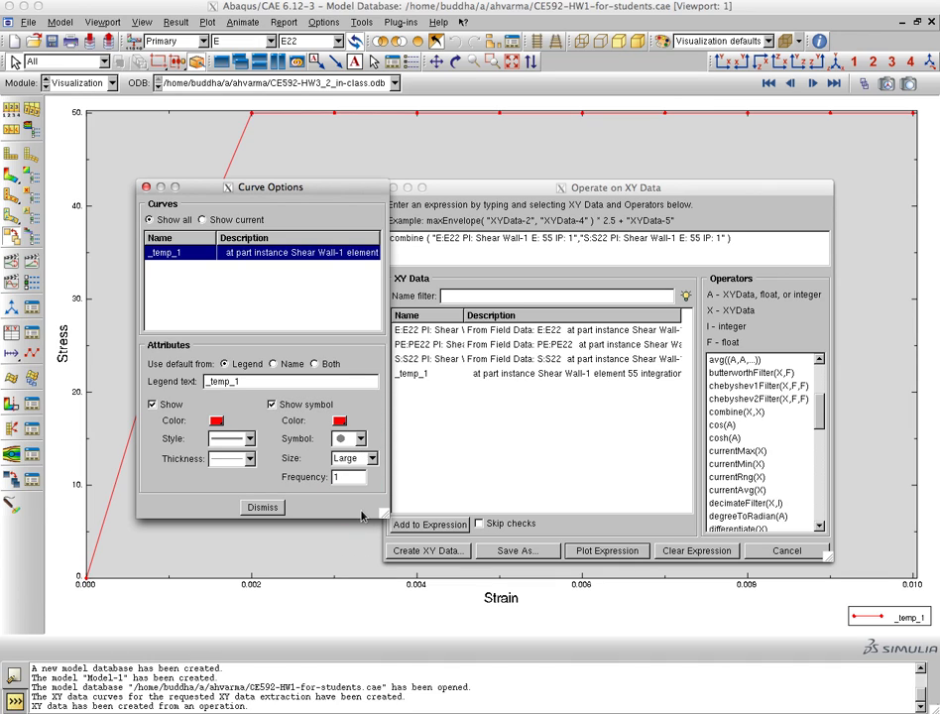
click(264, 508)
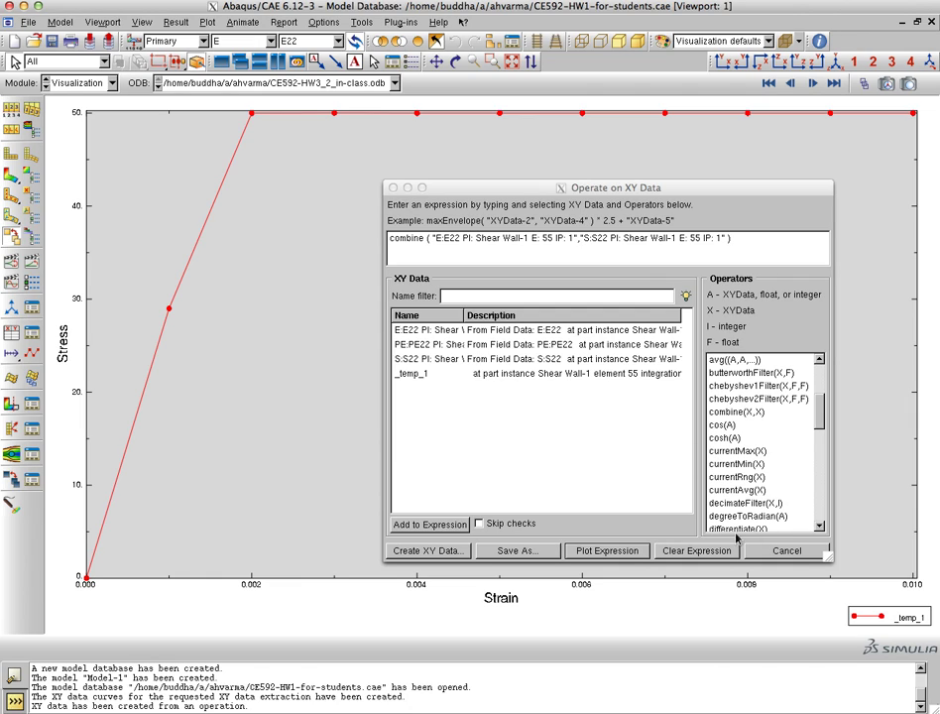
Replace the expression with a combine of the PE22 and S22 curves, in that order, and plot the stress versus plastic strain curve
click(613, 437)
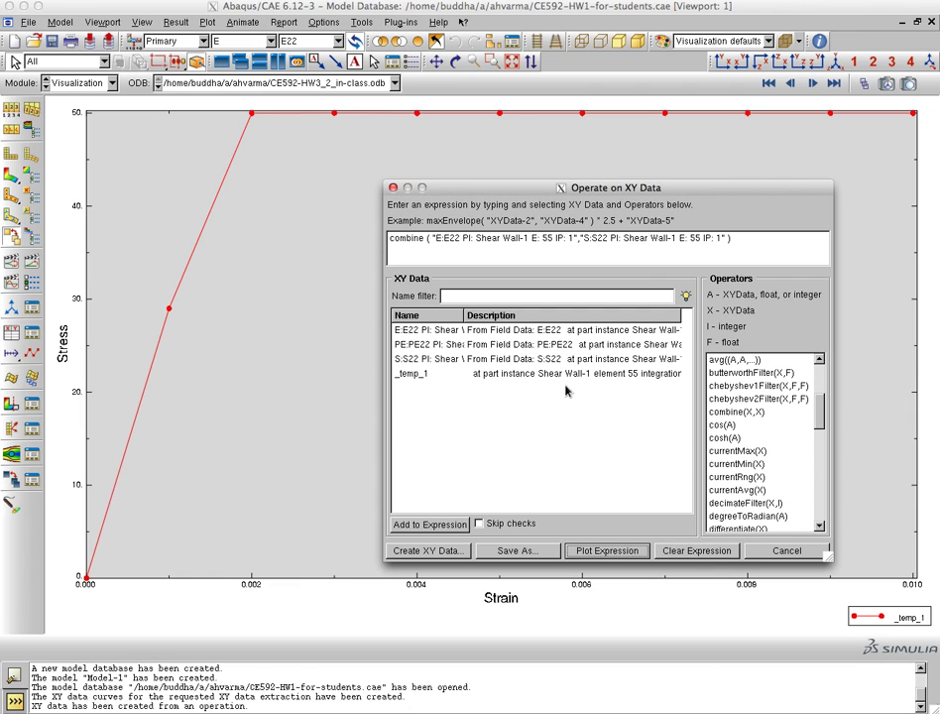
click(682, 552)
click(736, 412)
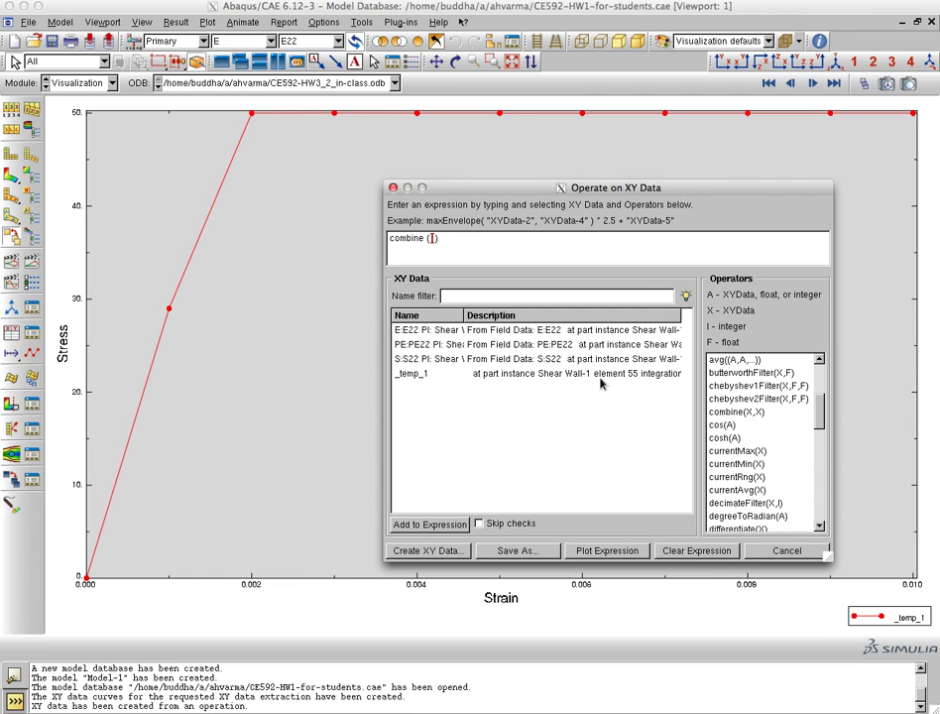
click(456, 345)
click(447, 523)
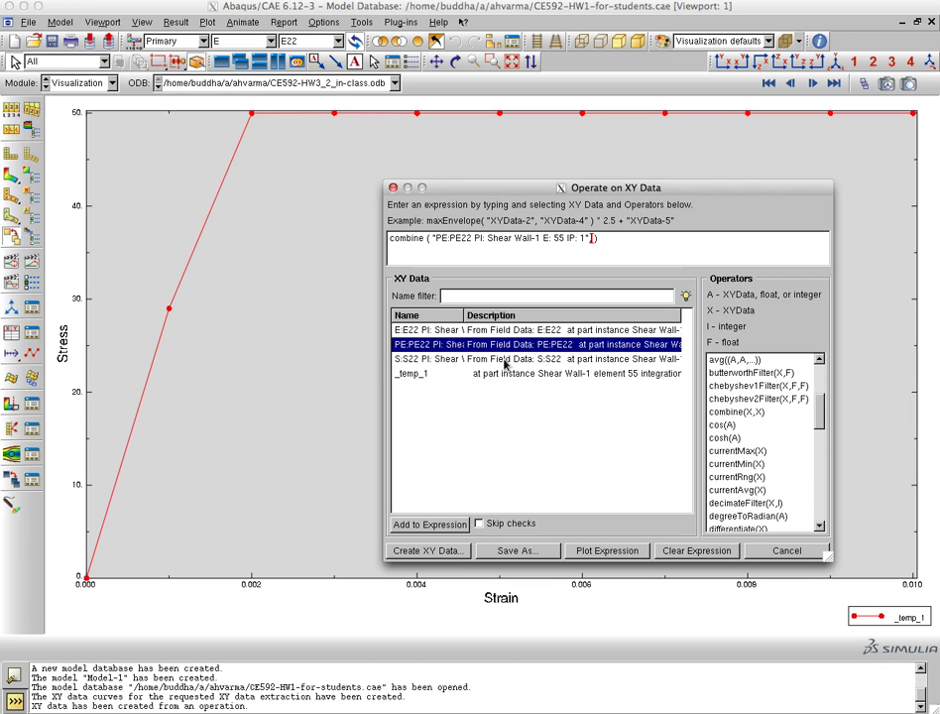
click(447, 359)
click(430, 523)
click(608, 551)
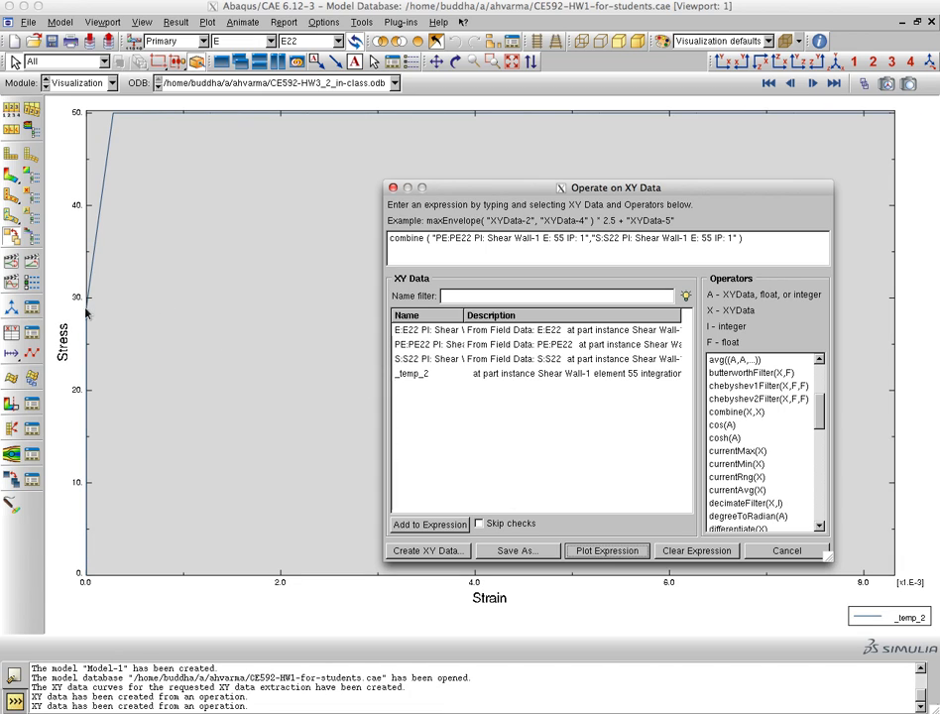
Show large symbols on the plotted plastic strain curve and close the XY operation dialog
click(31, 356)
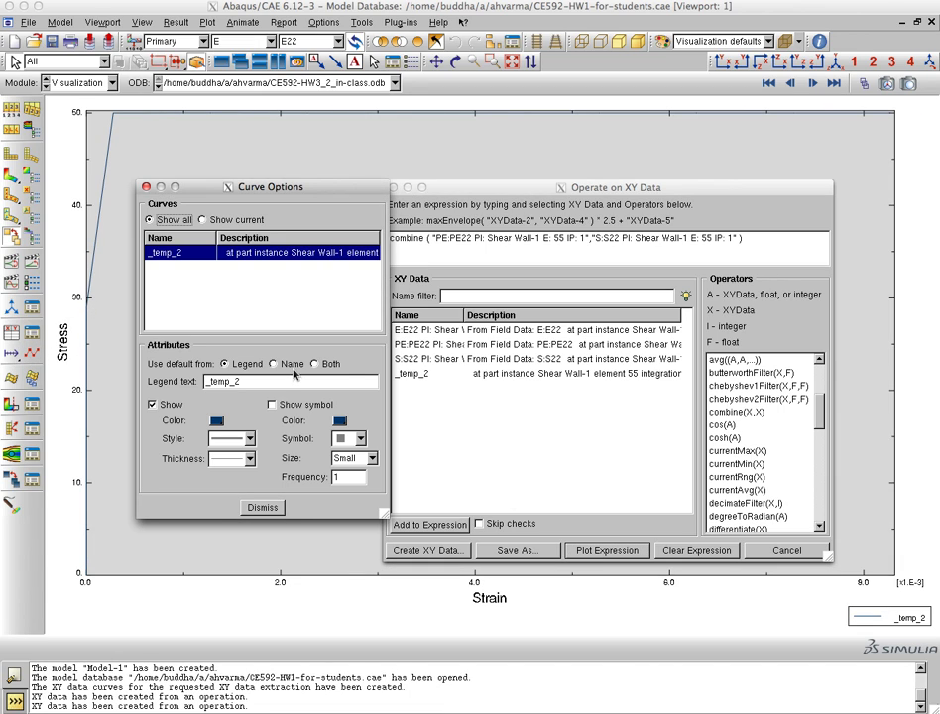
click(290, 403)
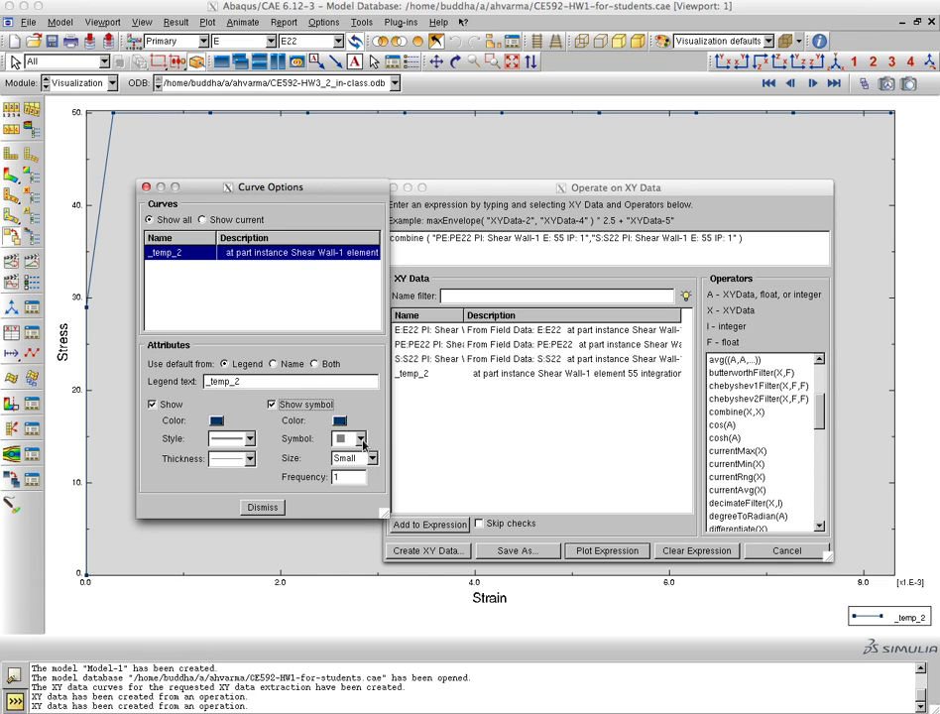
click(362, 444)
click(382, 471)
click(372, 458)
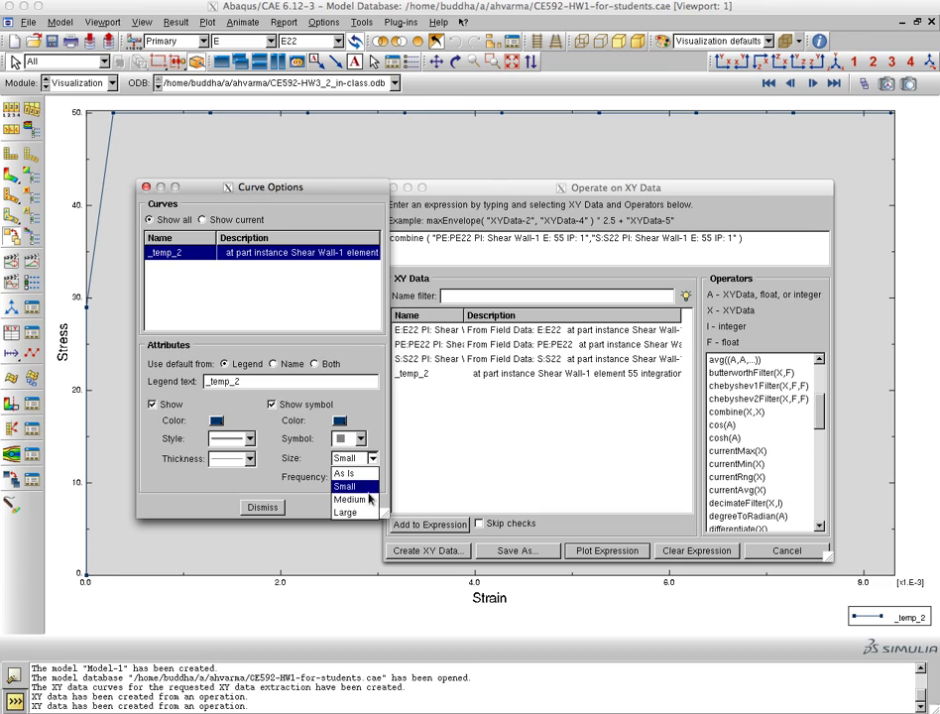
click(365, 508)
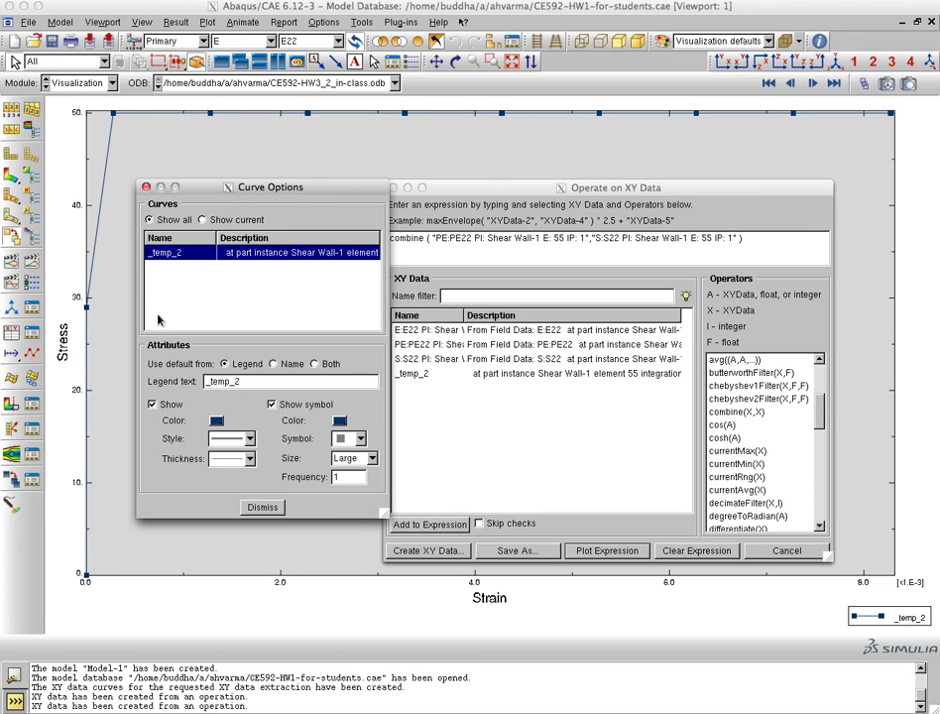
click(266, 507)
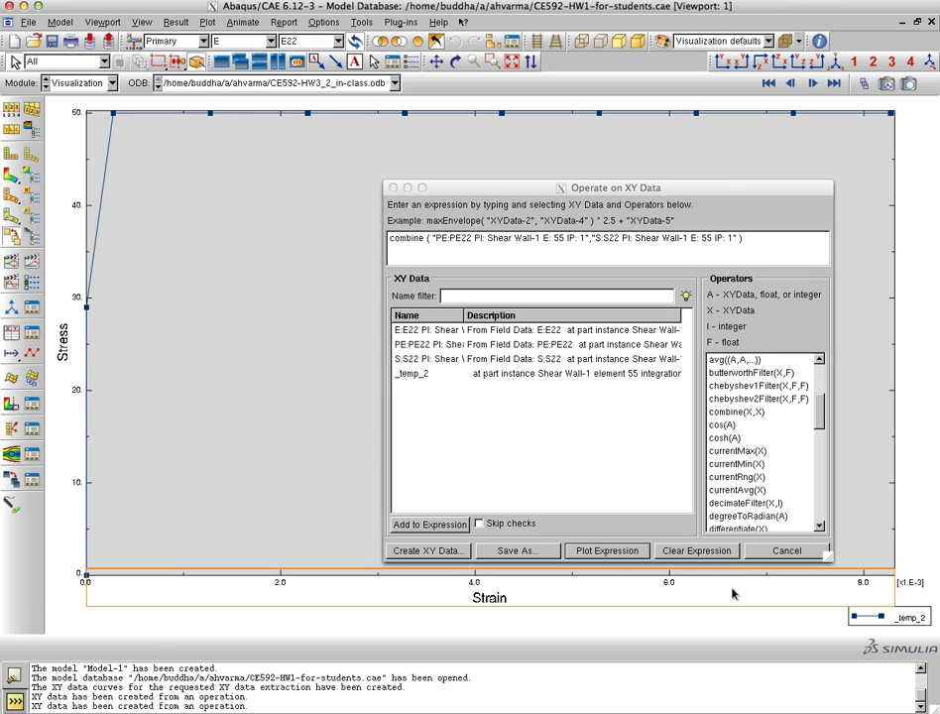
click(801, 555)
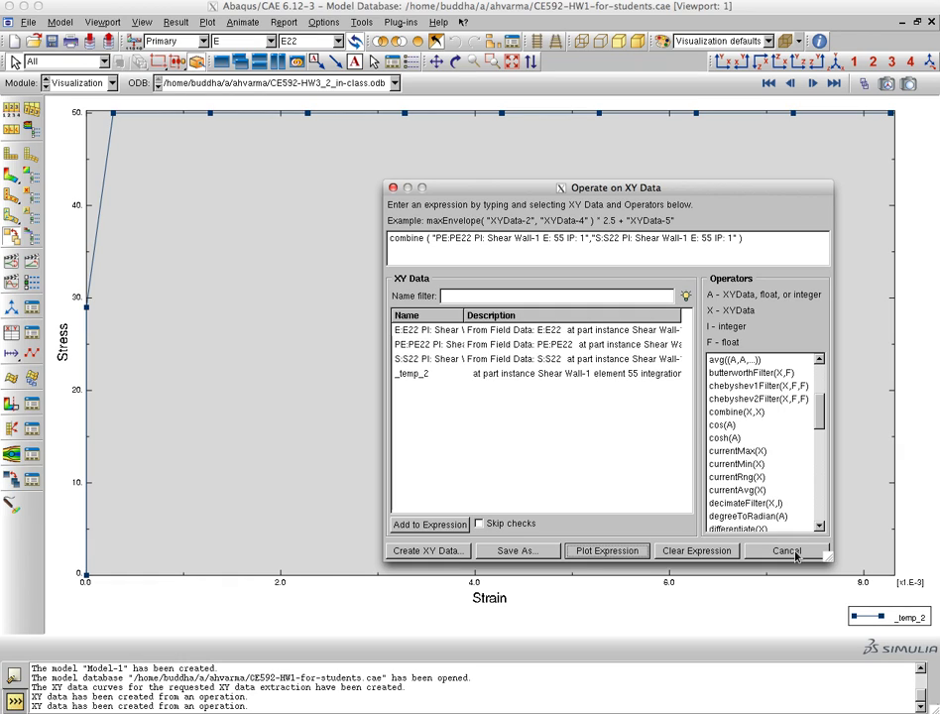
click(799, 553)
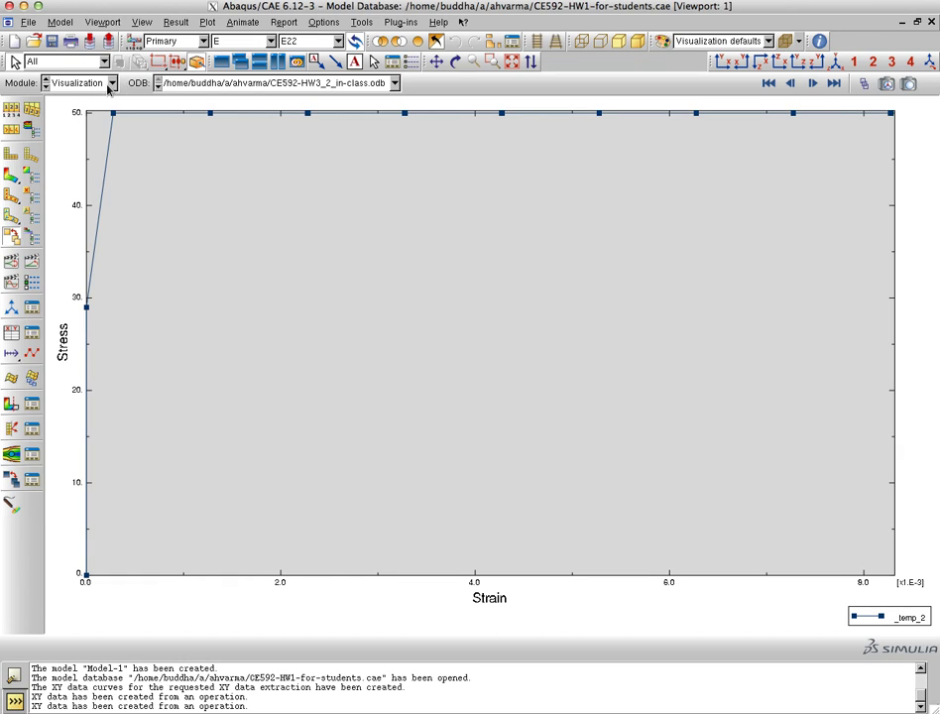
Check the list of boundary conditions across the analysis steps in the Load module
click(111, 84)
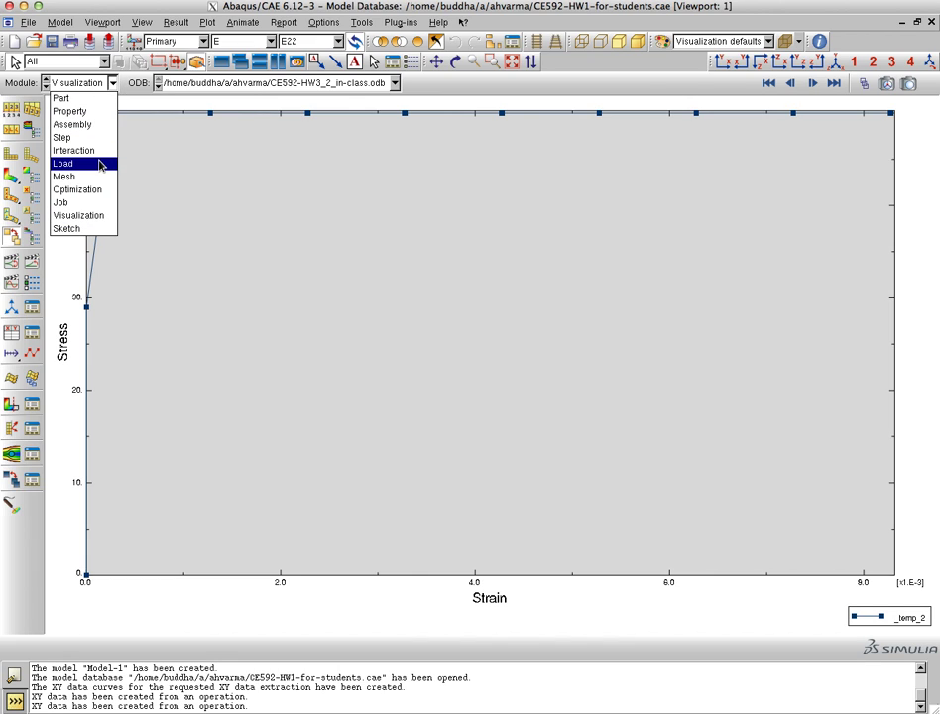
click(94, 165)
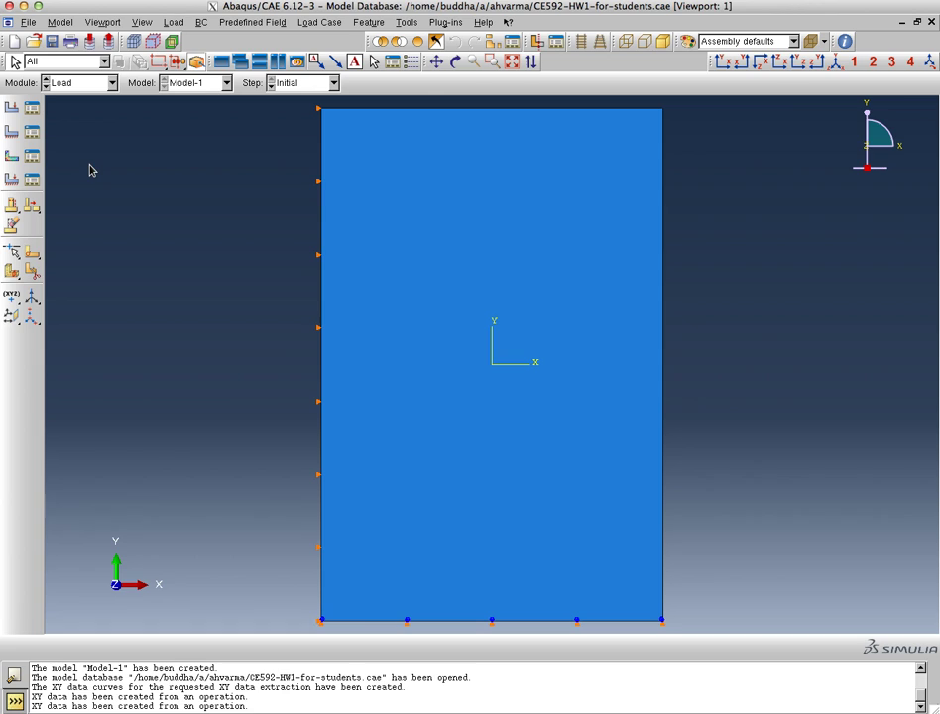
click(33, 133)
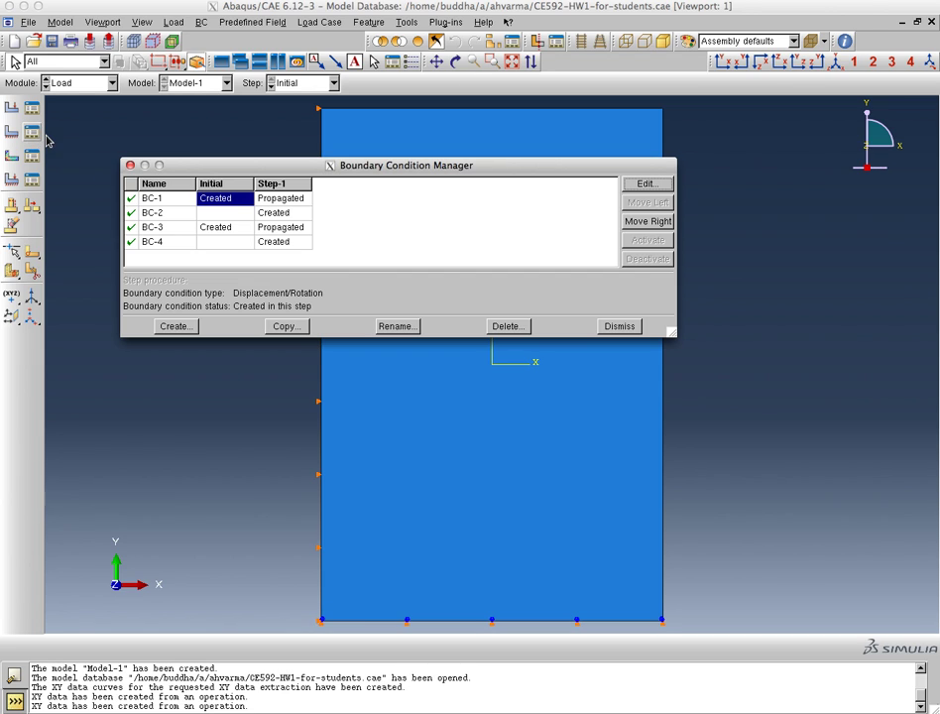
click(607, 327)
Create a Static, General step after Step-1 with the description "Biaxial Loading, after uniaxial yielding"
click(90, 82)
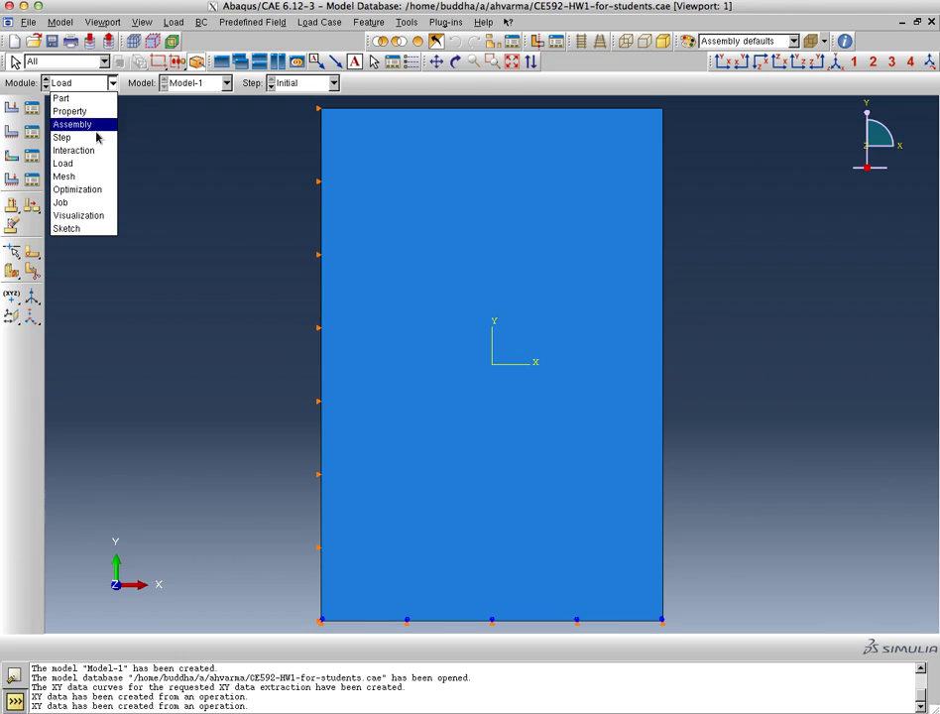
click(95, 146)
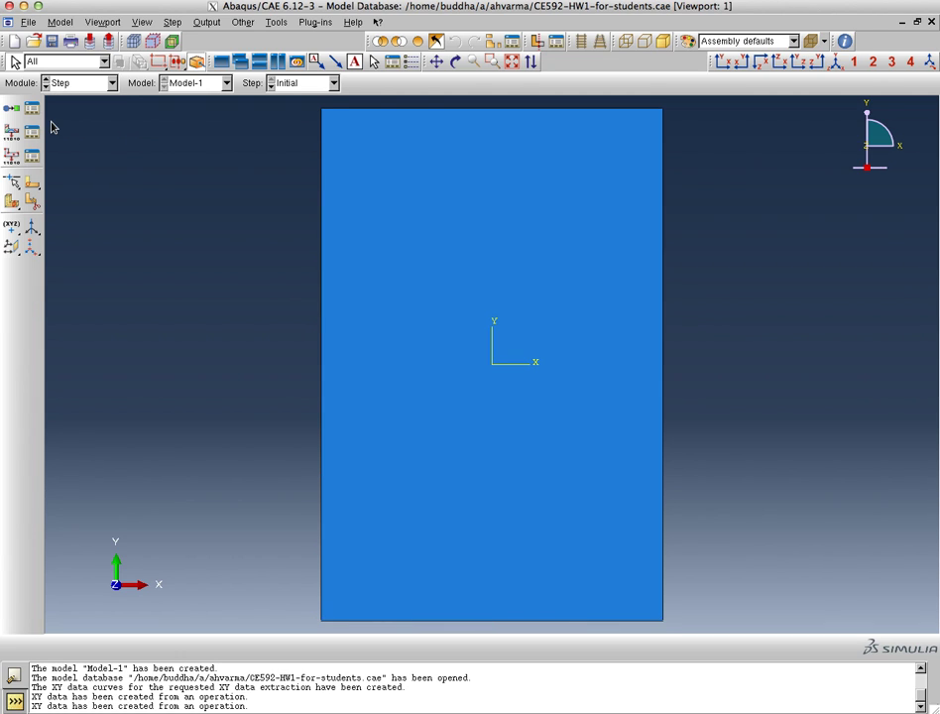
click(38, 113)
click(184, 374)
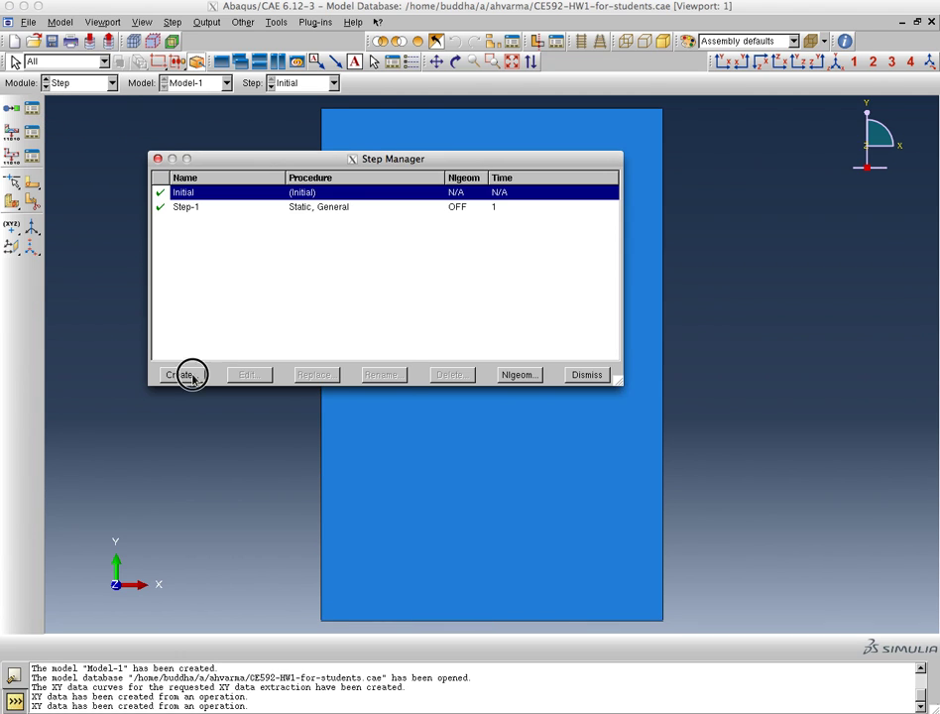
click(279, 304)
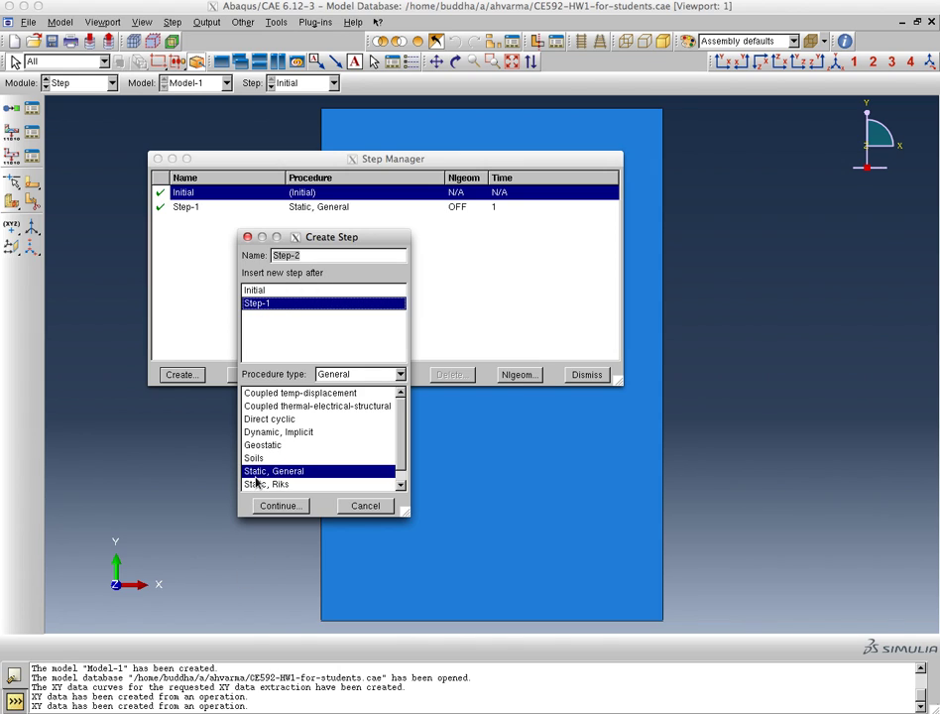
click(275, 505)
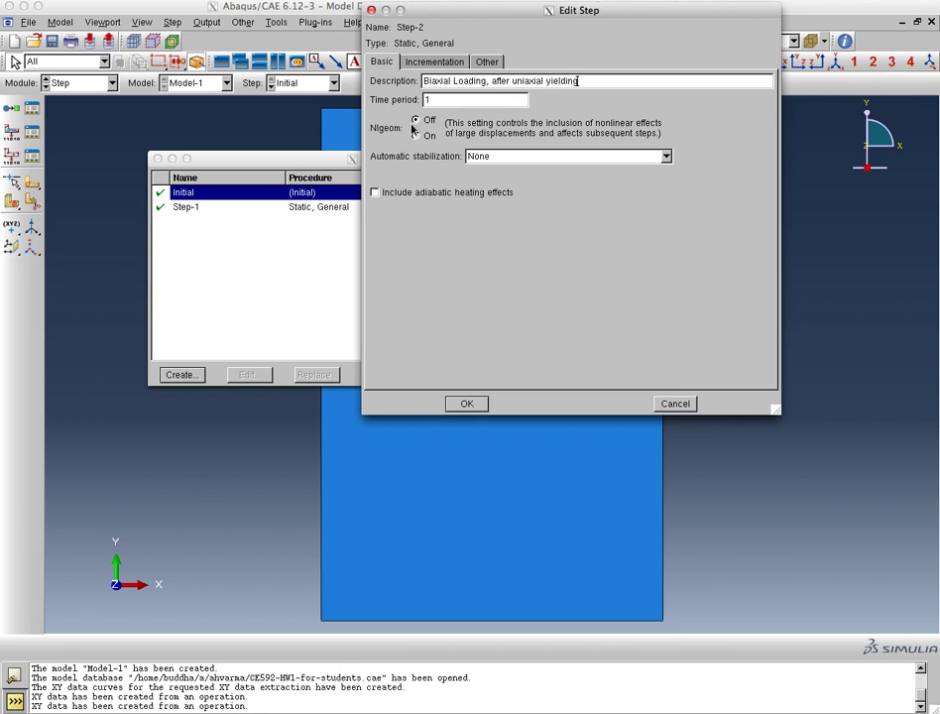
click(476, 406)
click(589, 377)
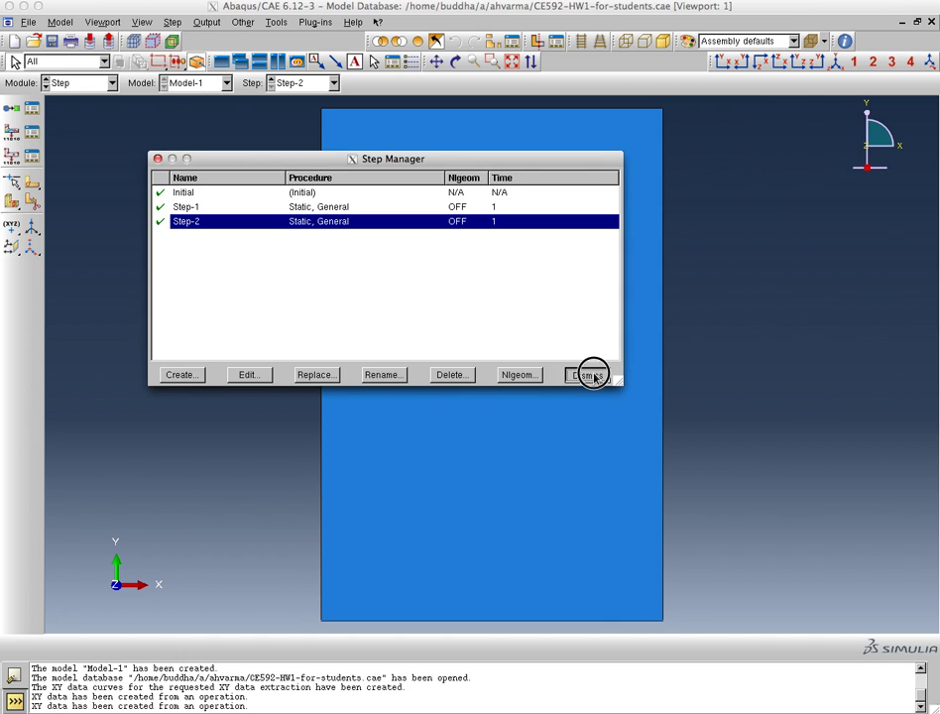
Open the Boundary Condition Manager in the Load module and reposition it over the wall, clear of the upper-edge arrows
click(112, 83)
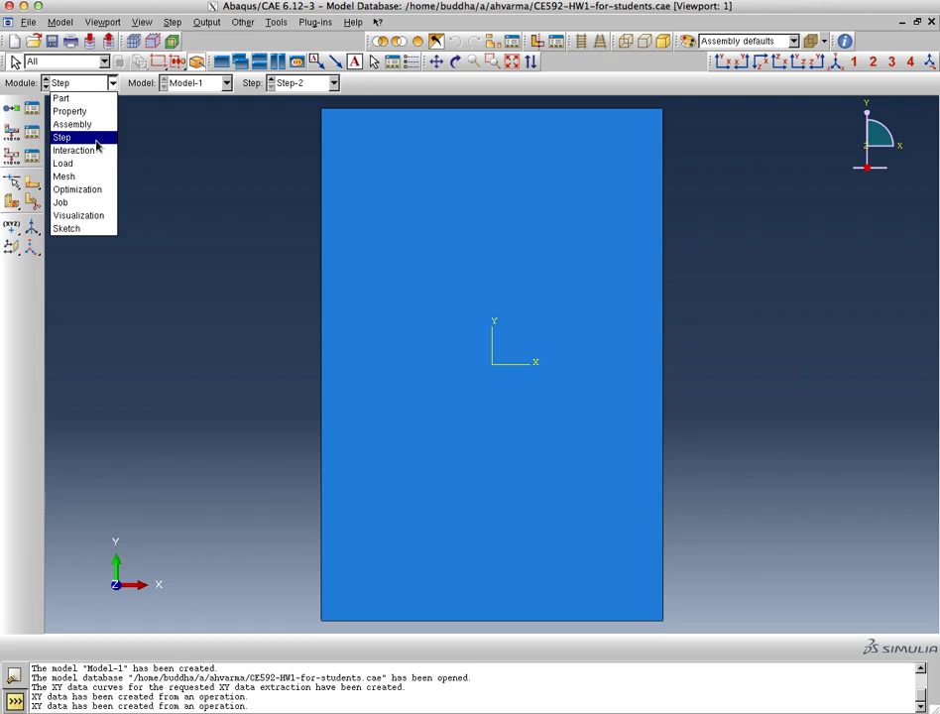
click(66, 123)
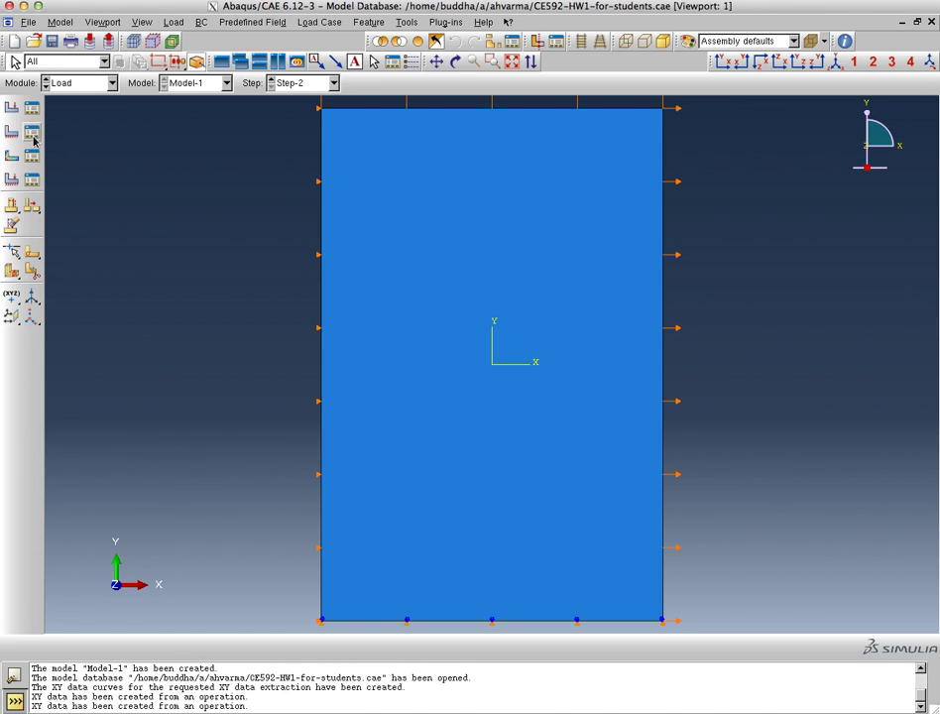
click(34, 134)
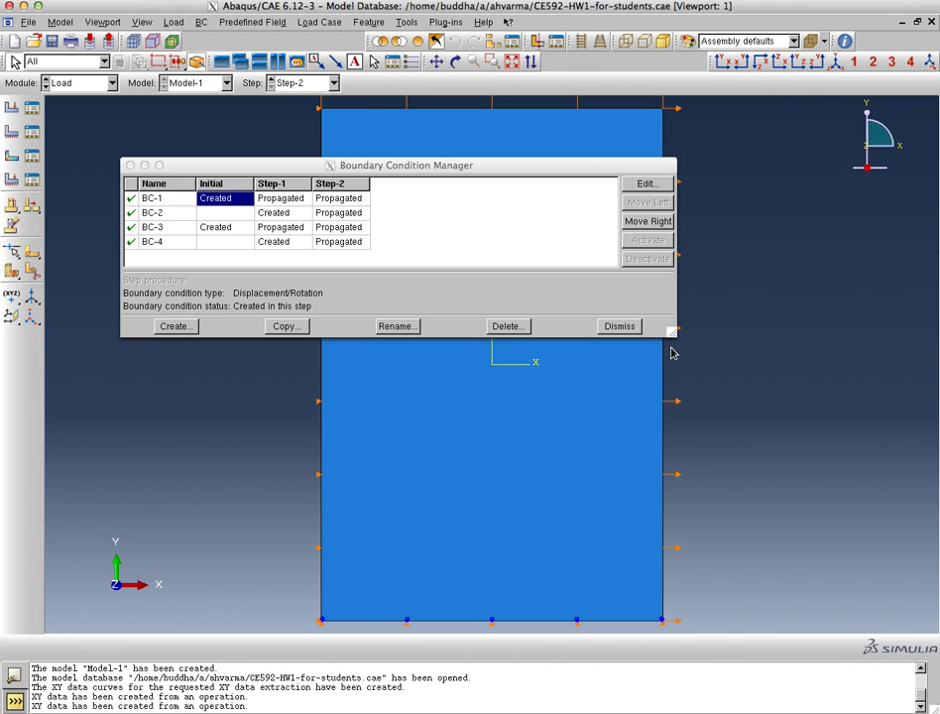
drag(671, 332, 633, 344)
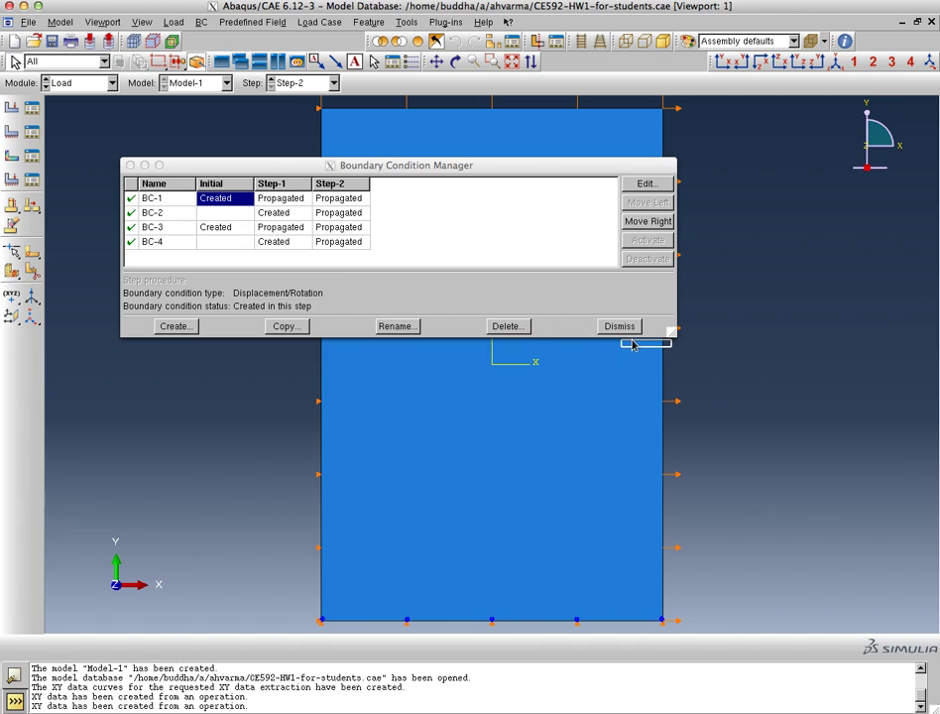
click(474, 61)
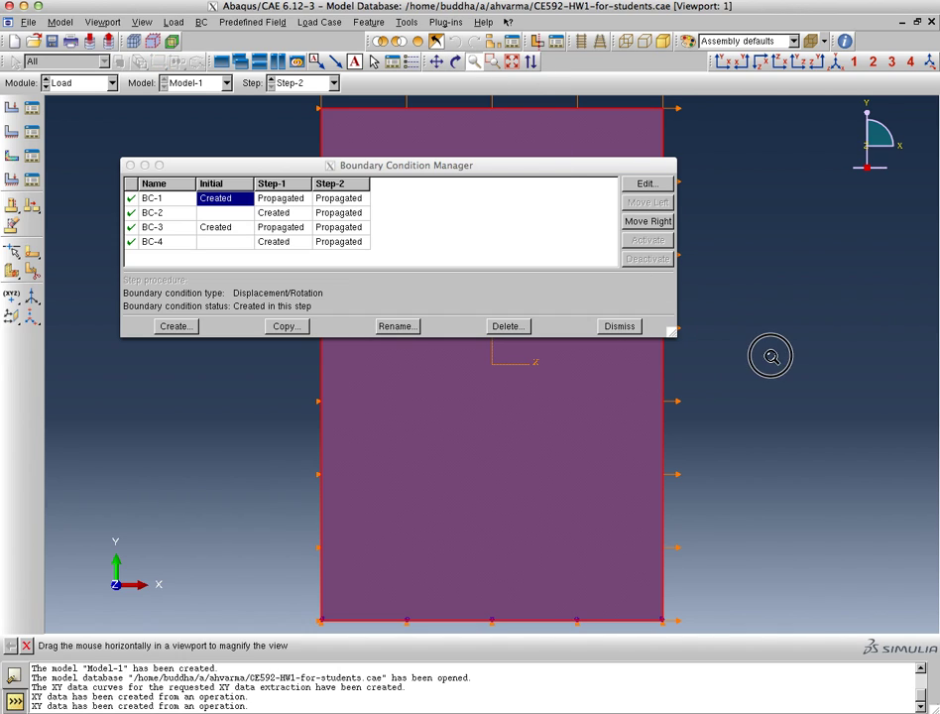
drag(770, 356, 685, 354)
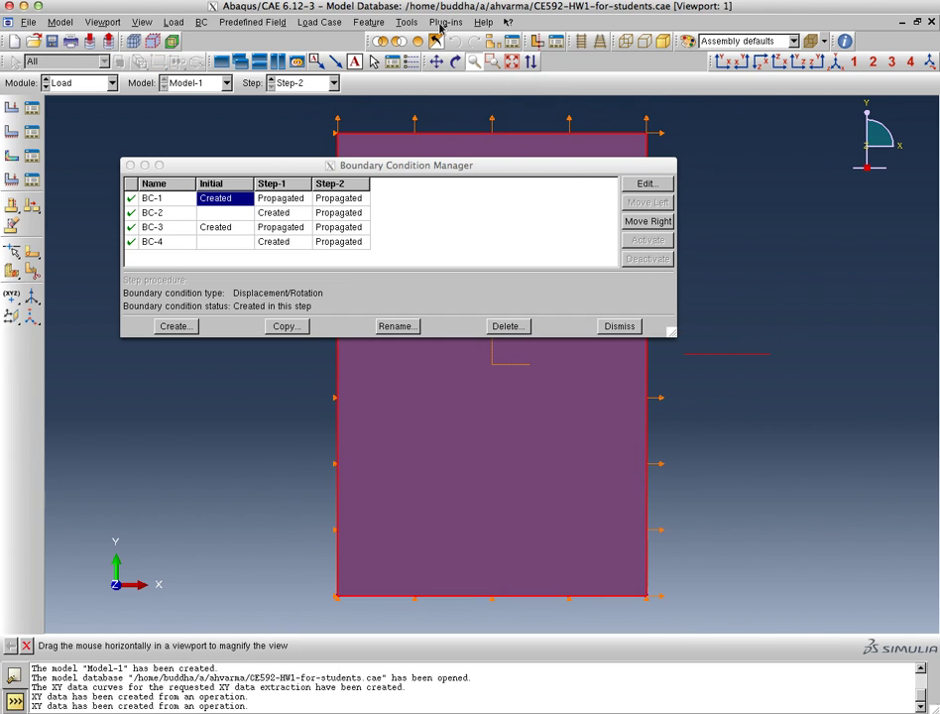
click(617, 234)
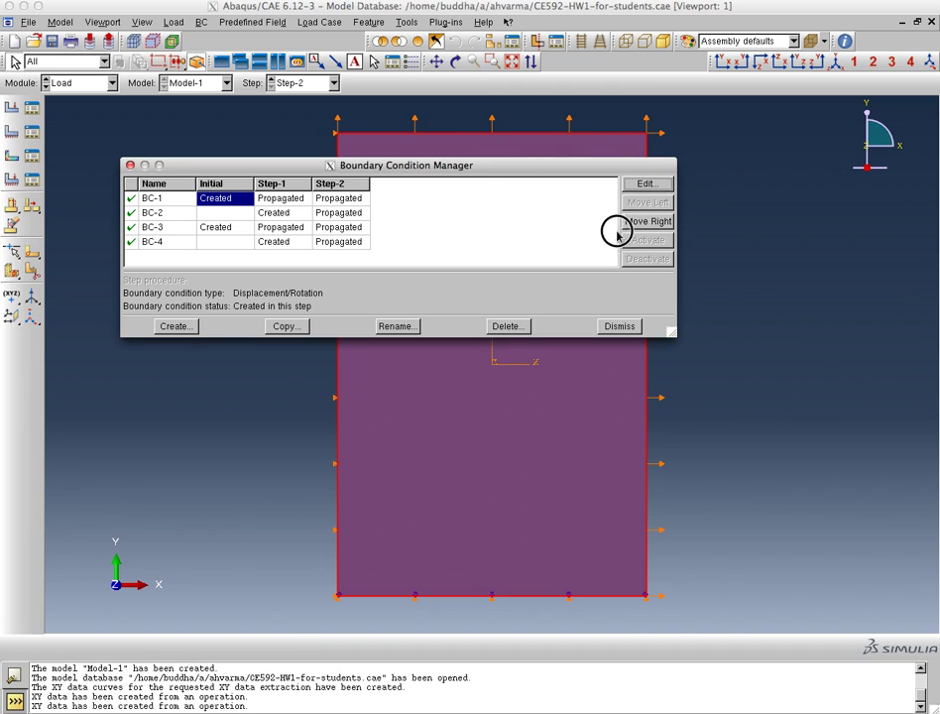
drag(463, 167, 550, 192)
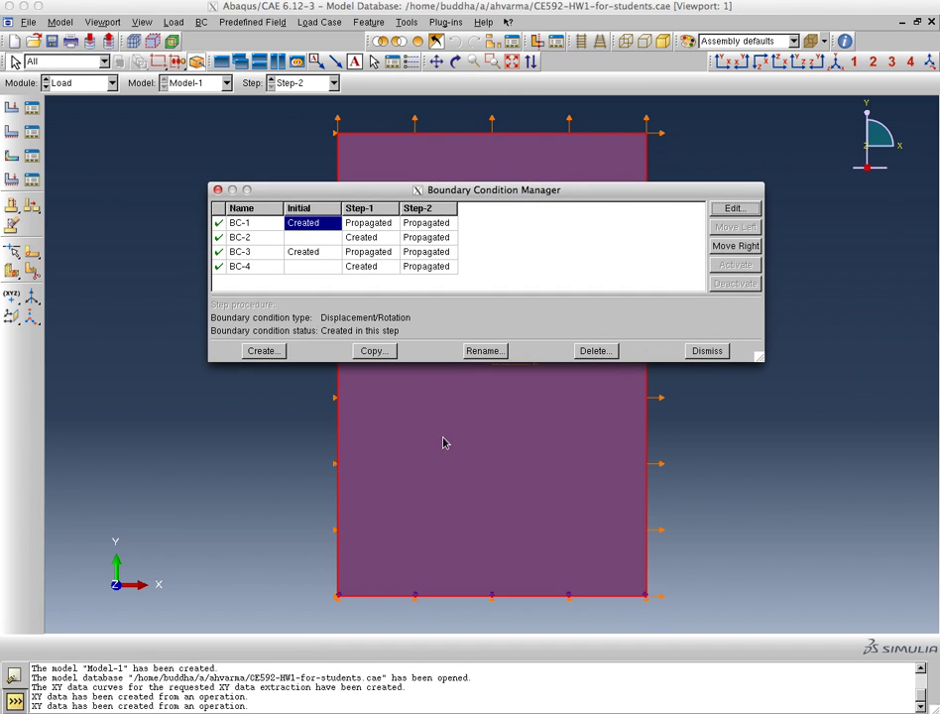
Examine the constrained degrees of freedom and regions of BC-1 and BC-3 in the Initial step
click(753, 209)
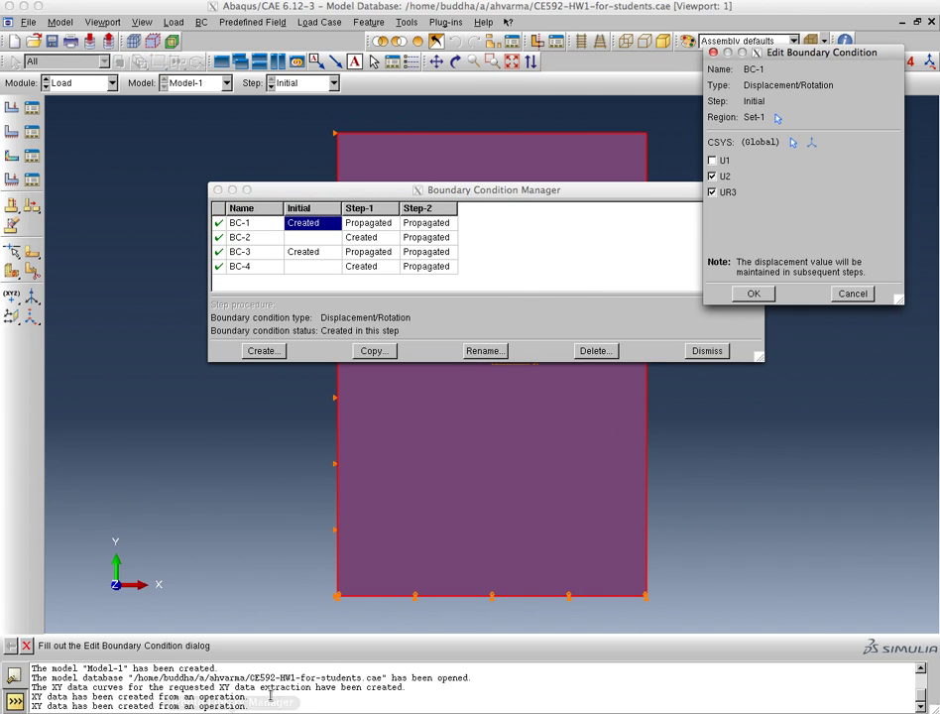
click(852, 294)
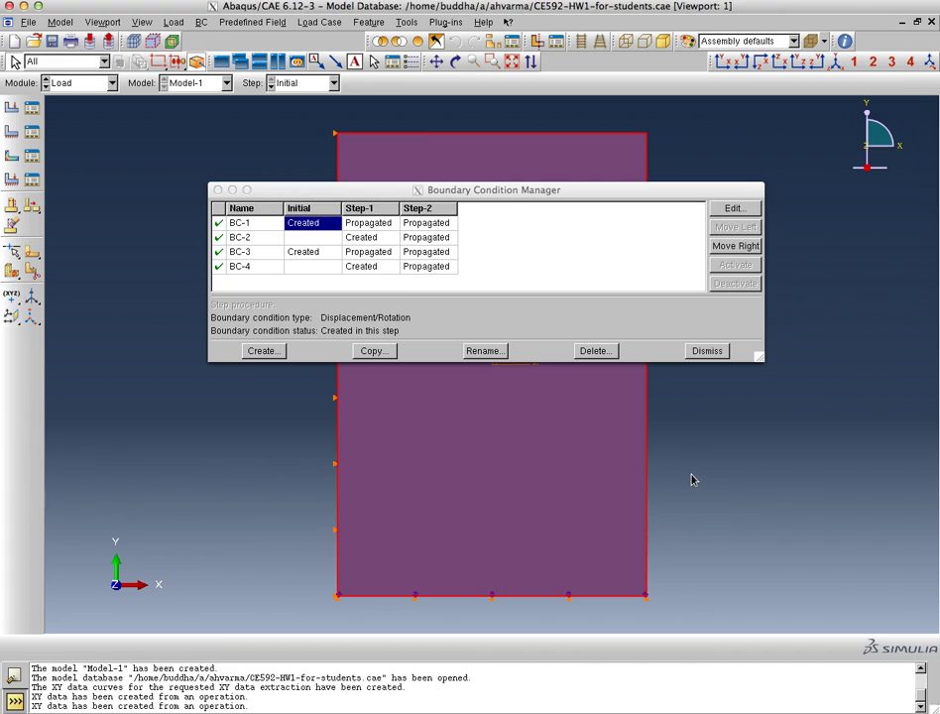
click(308, 254)
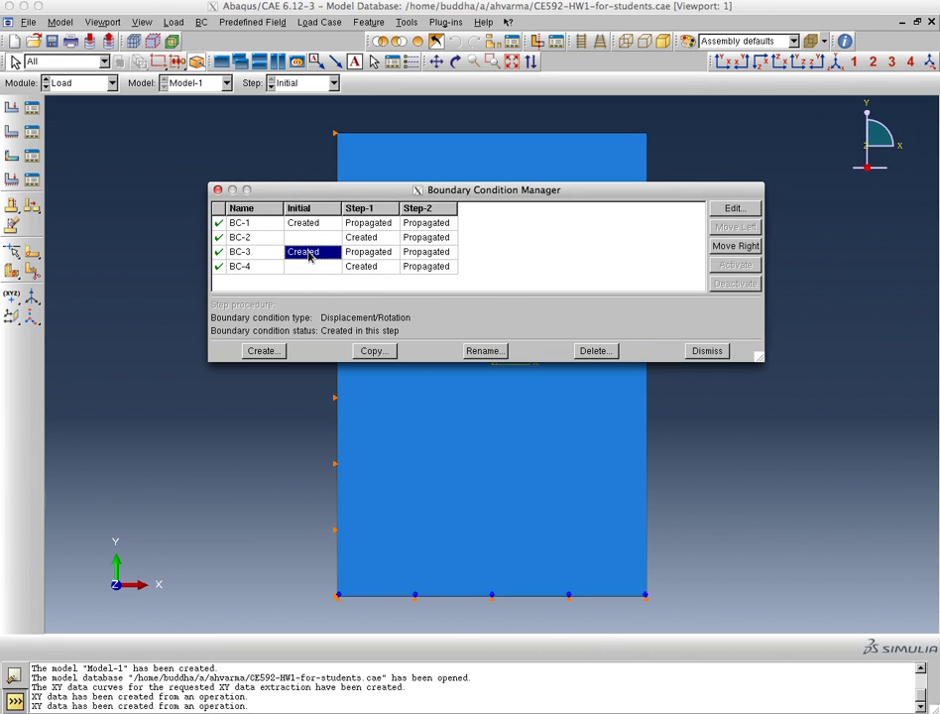
click(734, 208)
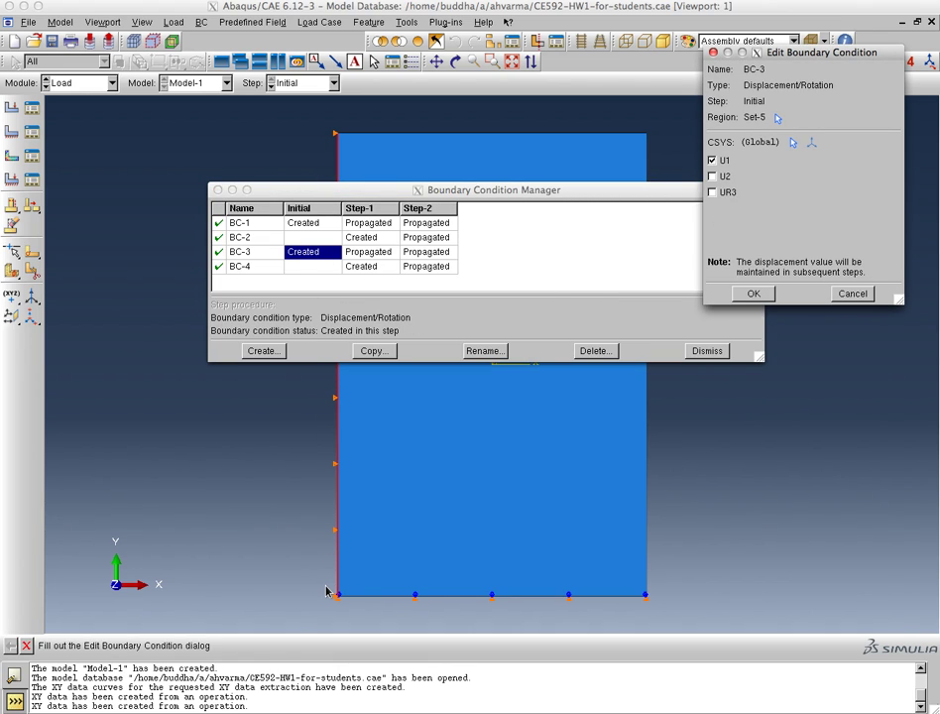
click(766, 294)
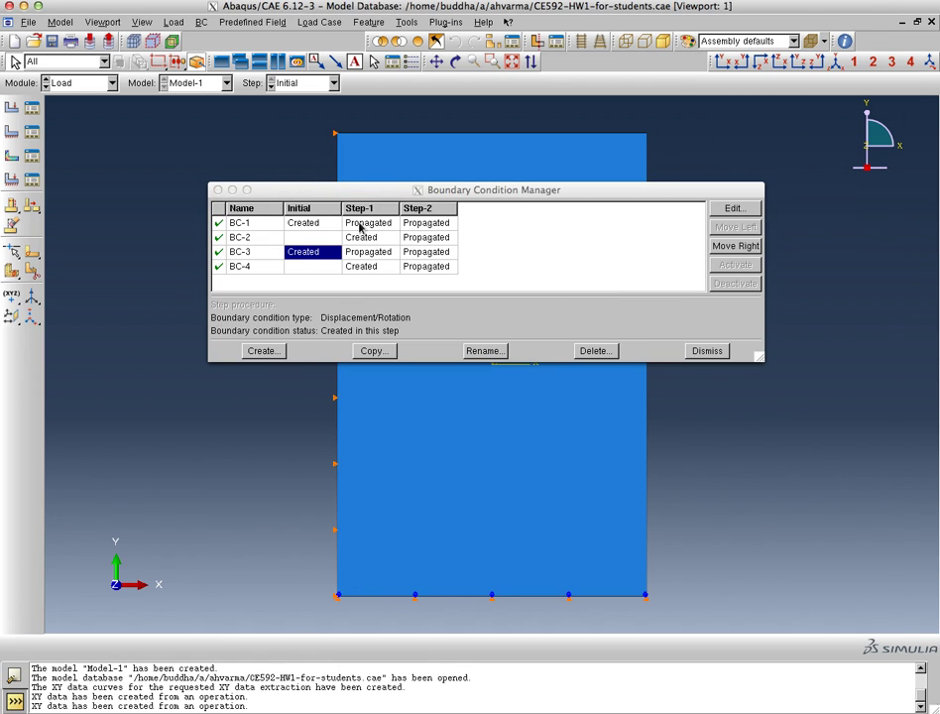
click(315, 226)
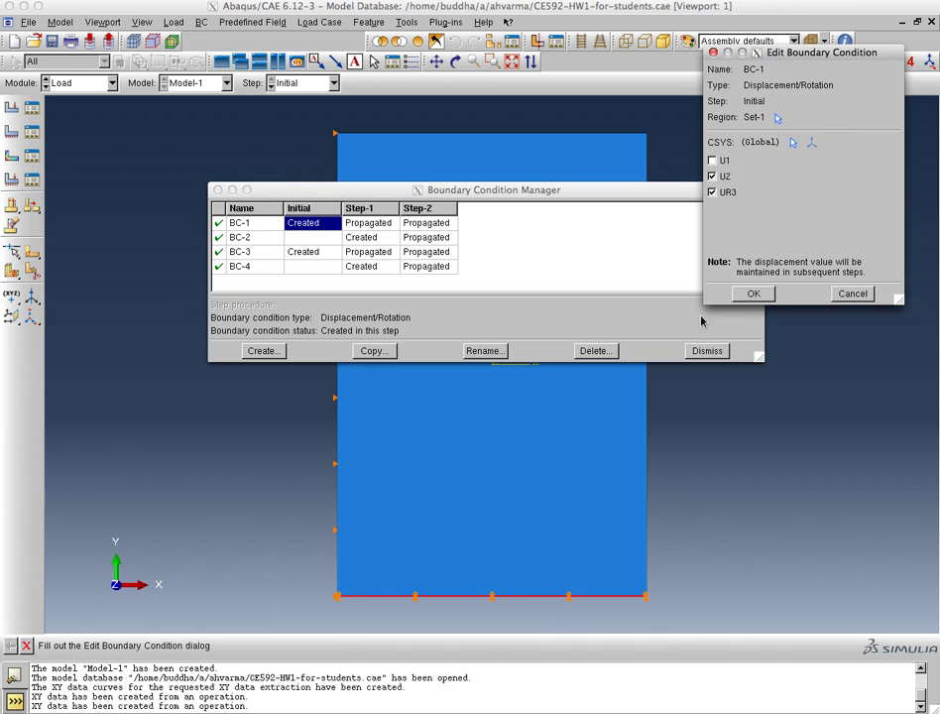
click(754, 294)
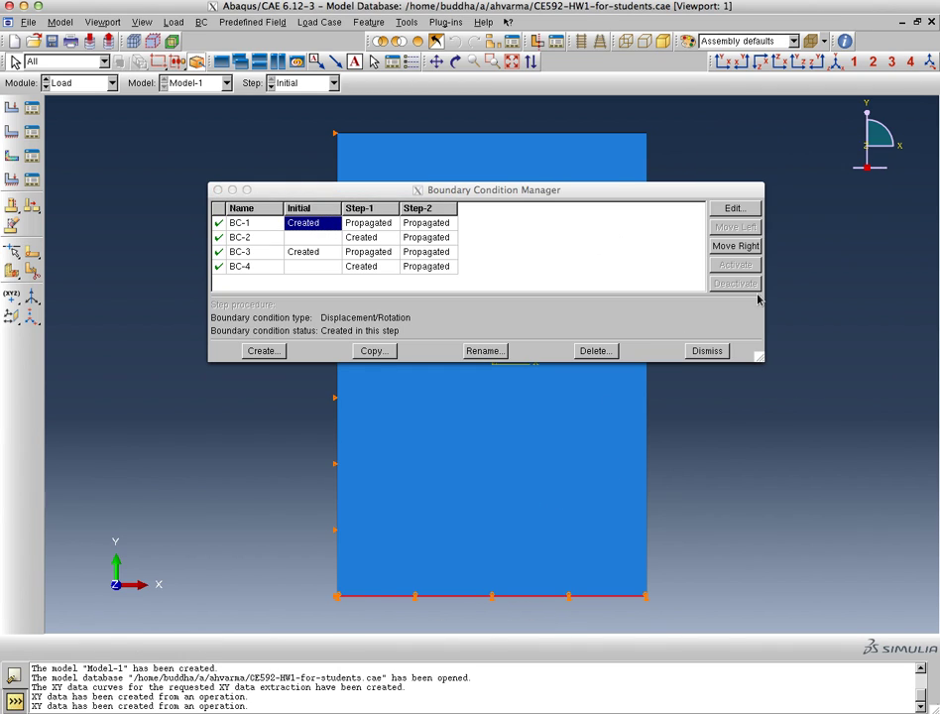
Check the displacement settings of BC-2 in Step-1, and move its creation to Step-2
click(373, 239)
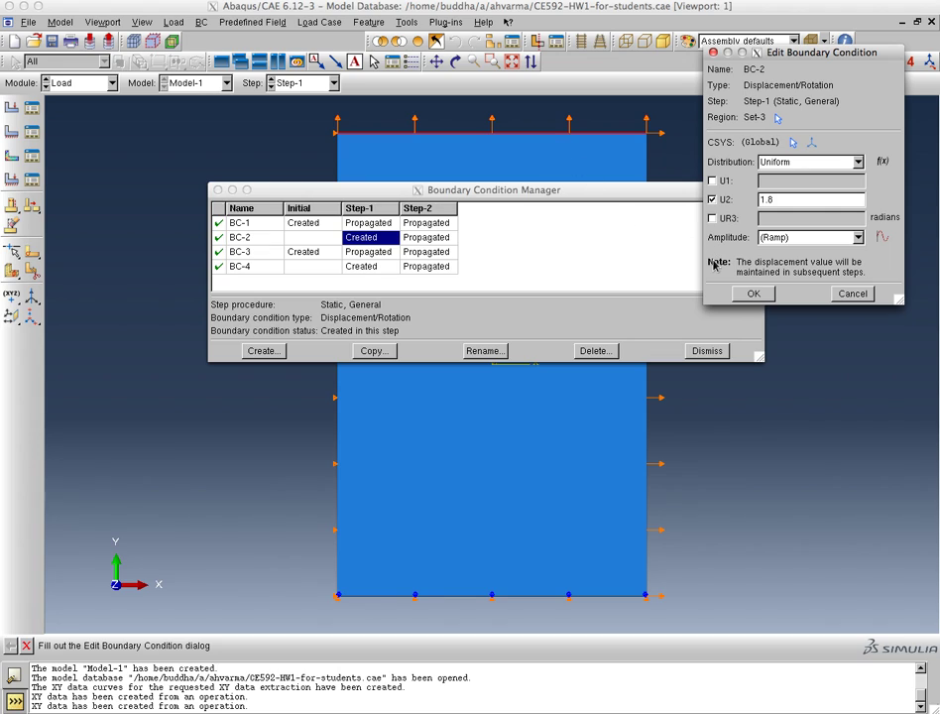
click(859, 295)
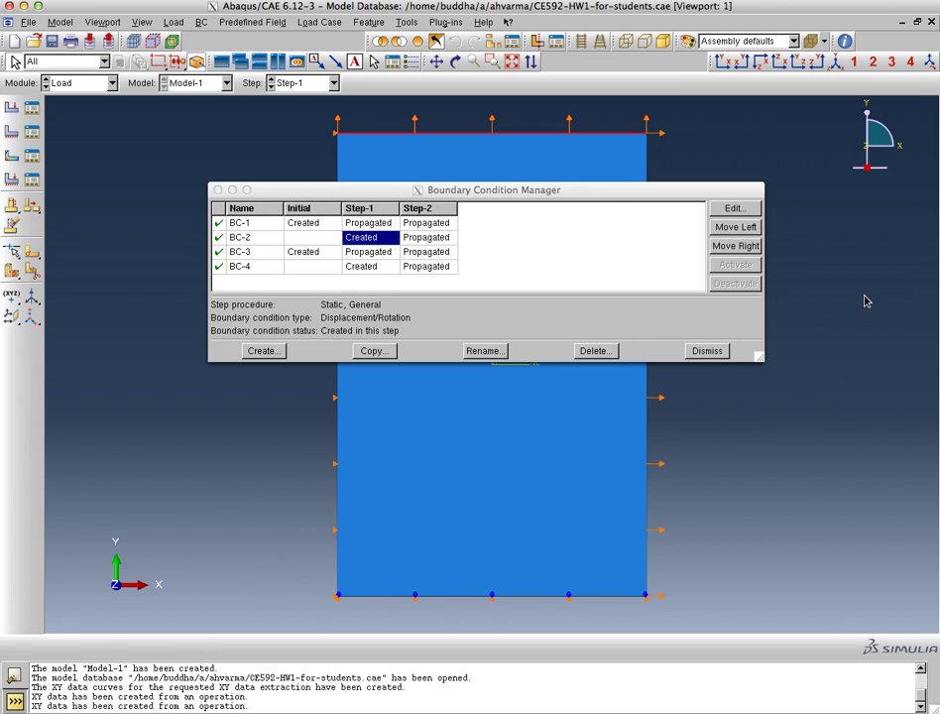
click(733, 246)
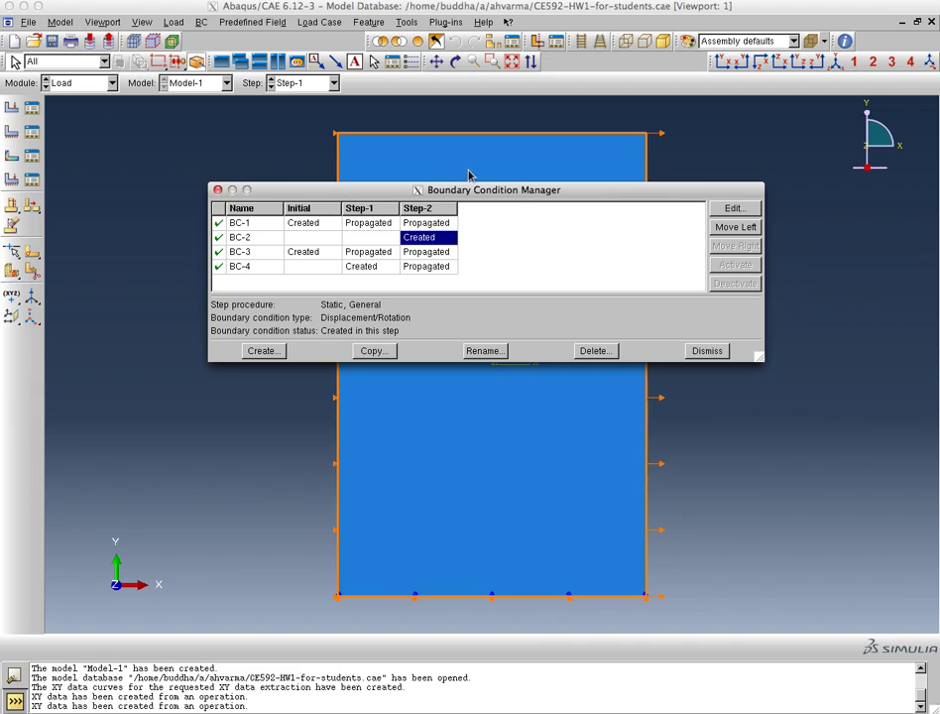
Set the U1 displacement of BC-4 to 0.6 in Step-1
click(382, 267)
click(734, 209)
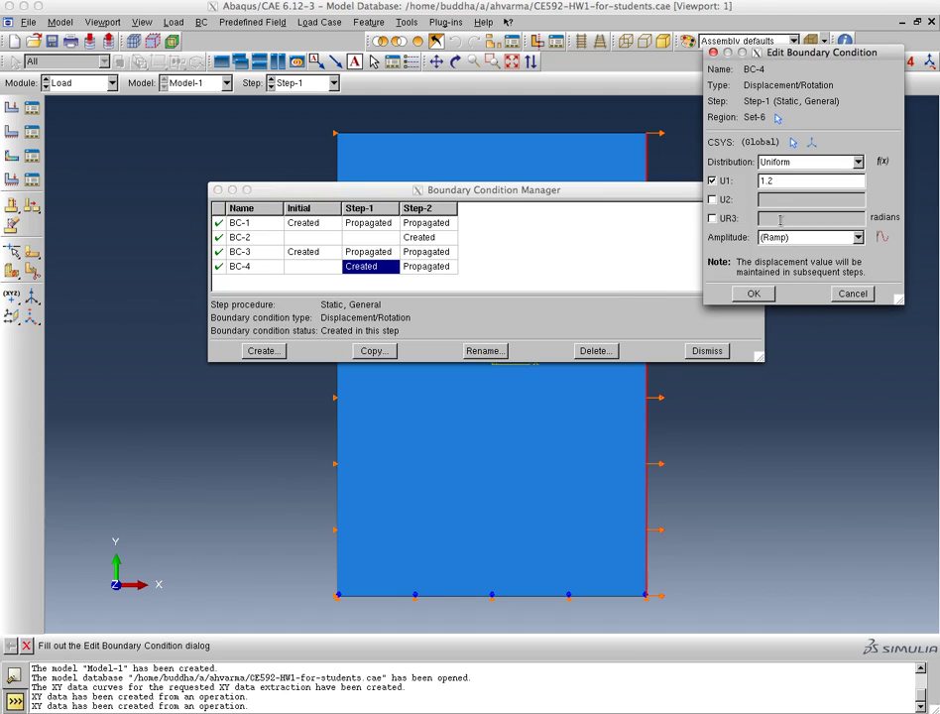
drag(783, 182, 752, 184)
key(BackSpace)
text(0.6)
click(754, 294)
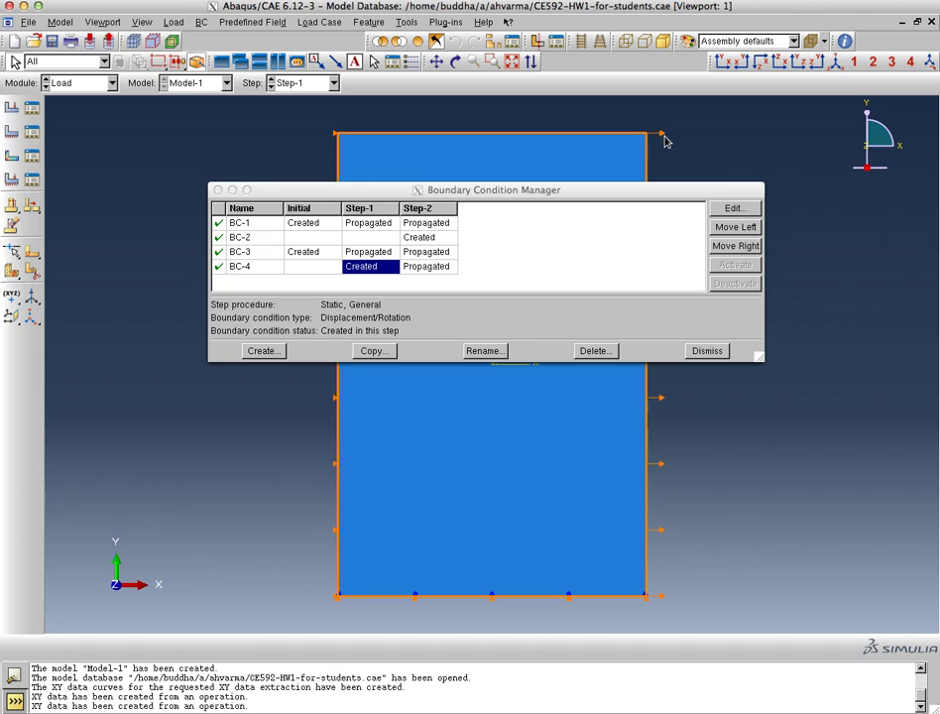
Modify BC-4 in Step-2 so that its U1 displacement is 1.2
click(433, 279)
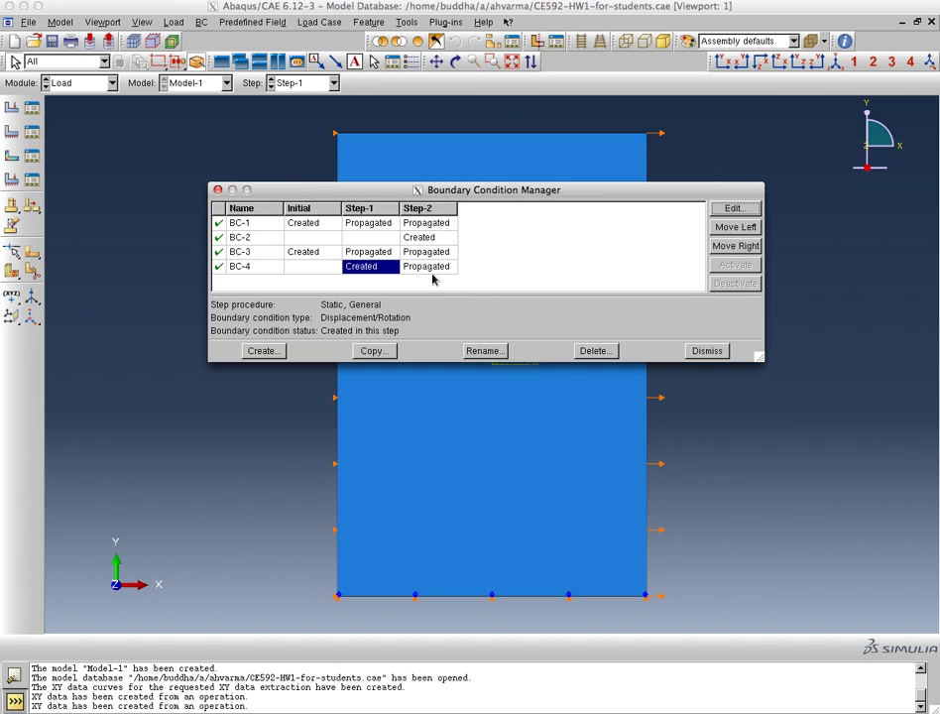
click(425, 268)
click(729, 209)
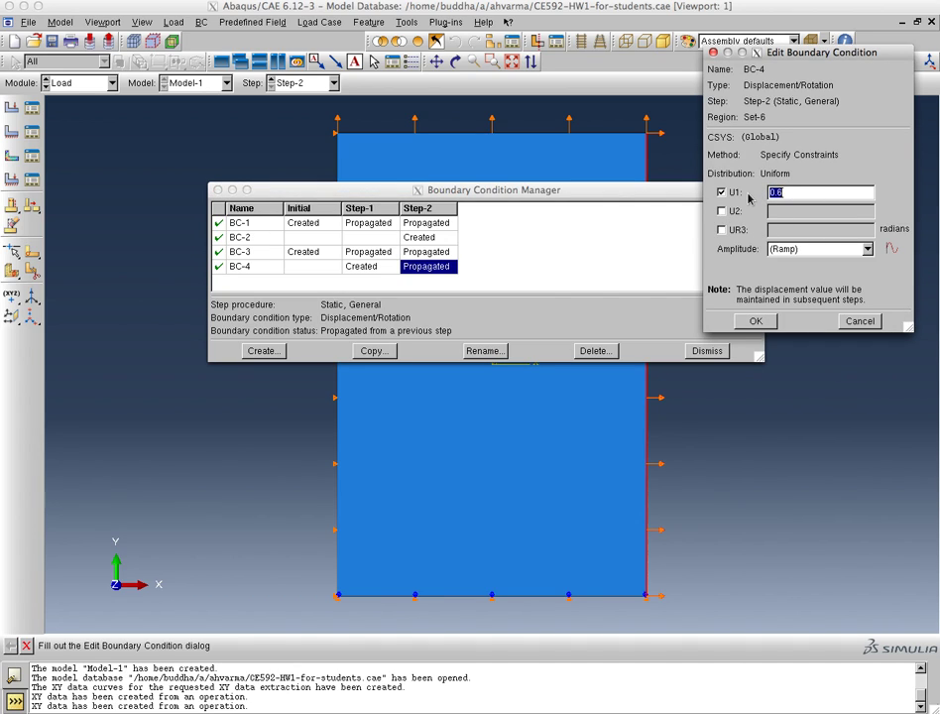
text(1)
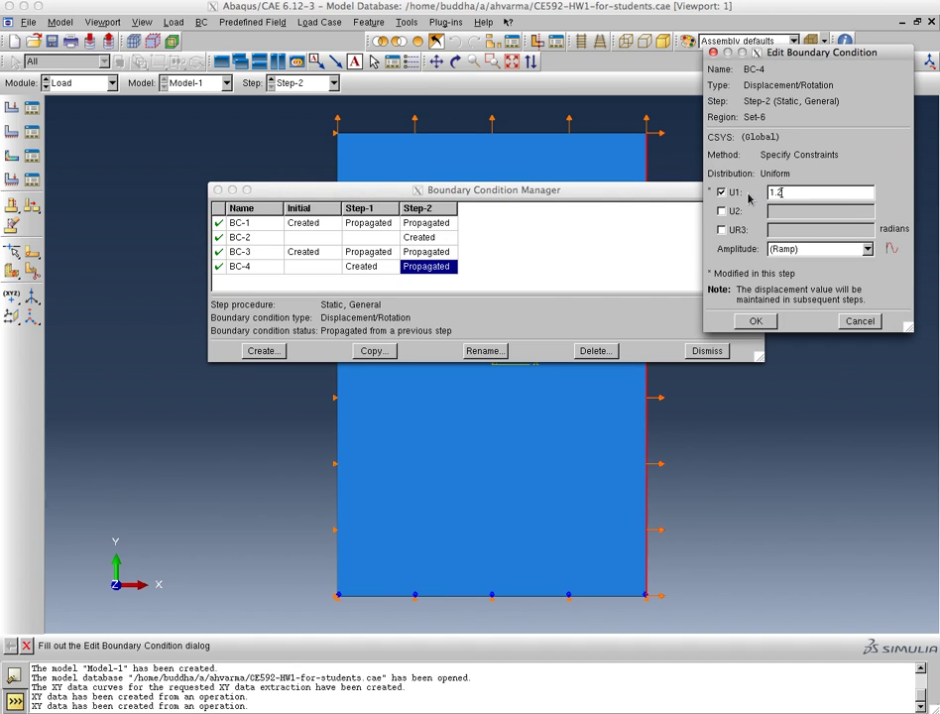
text(.2)
click(757, 320)
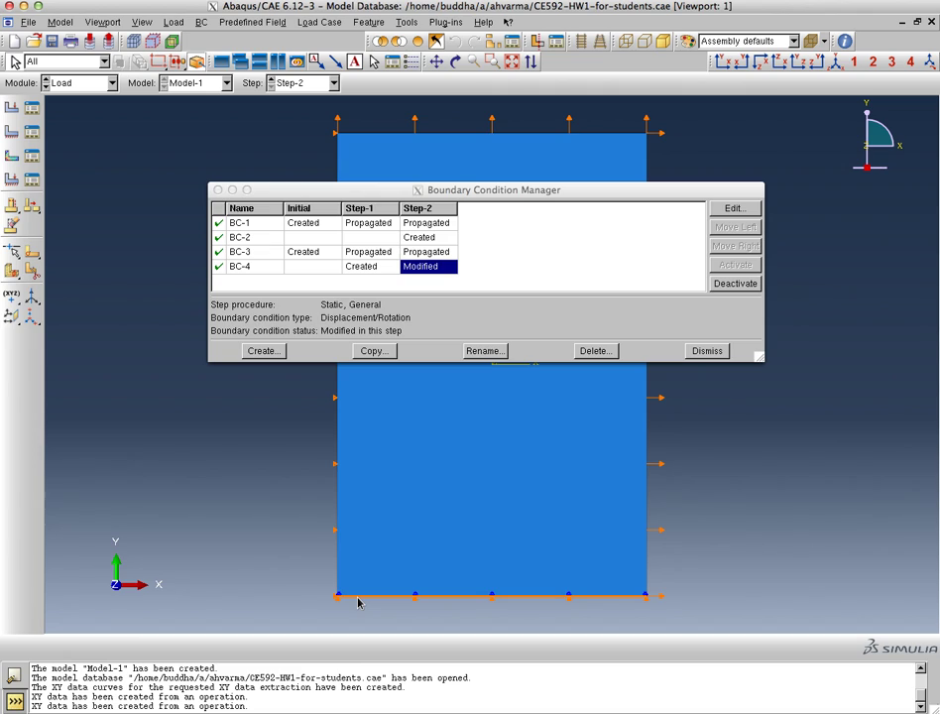
Review the displacement settings of BC-4 in Step-1 and of BC-1, BC-2 and BC-4 in Step-2, and close the Boundary Condition Manager
click(369, 268)
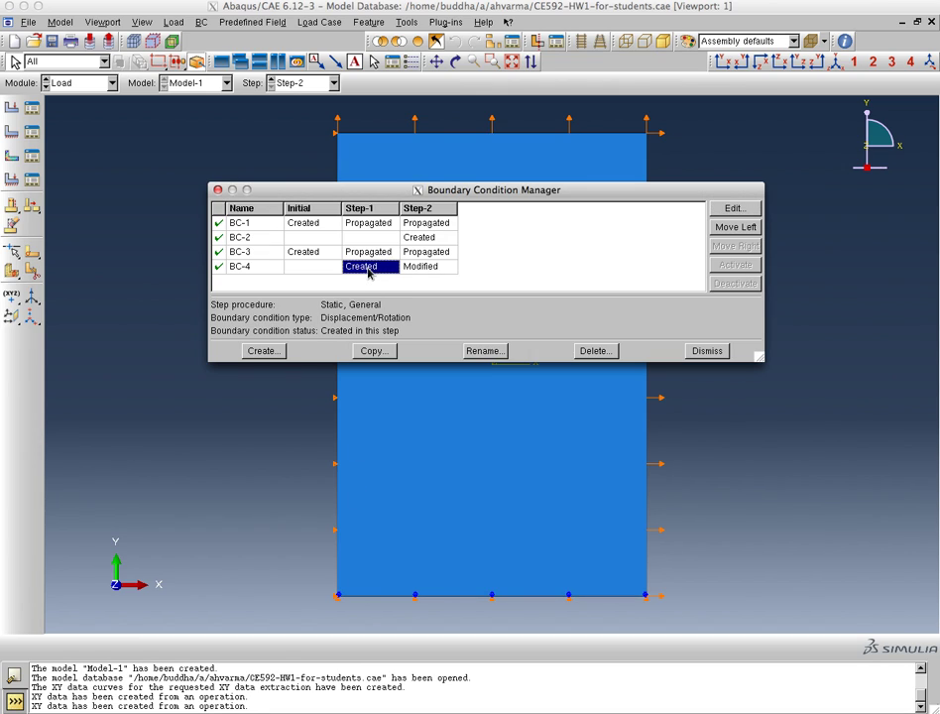
click(744, 212)
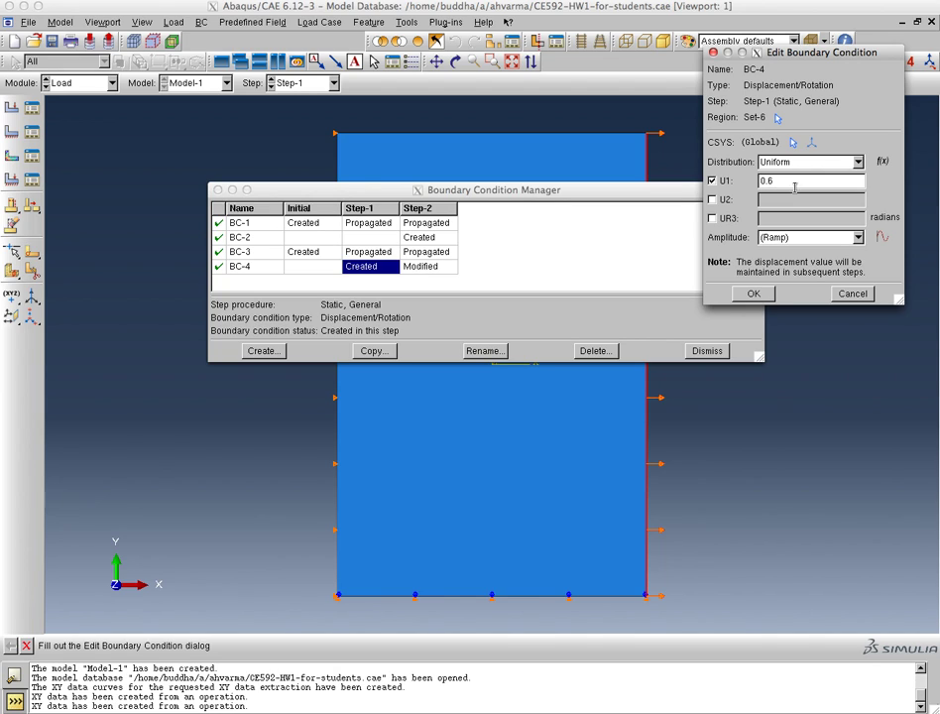
click(757, 293)
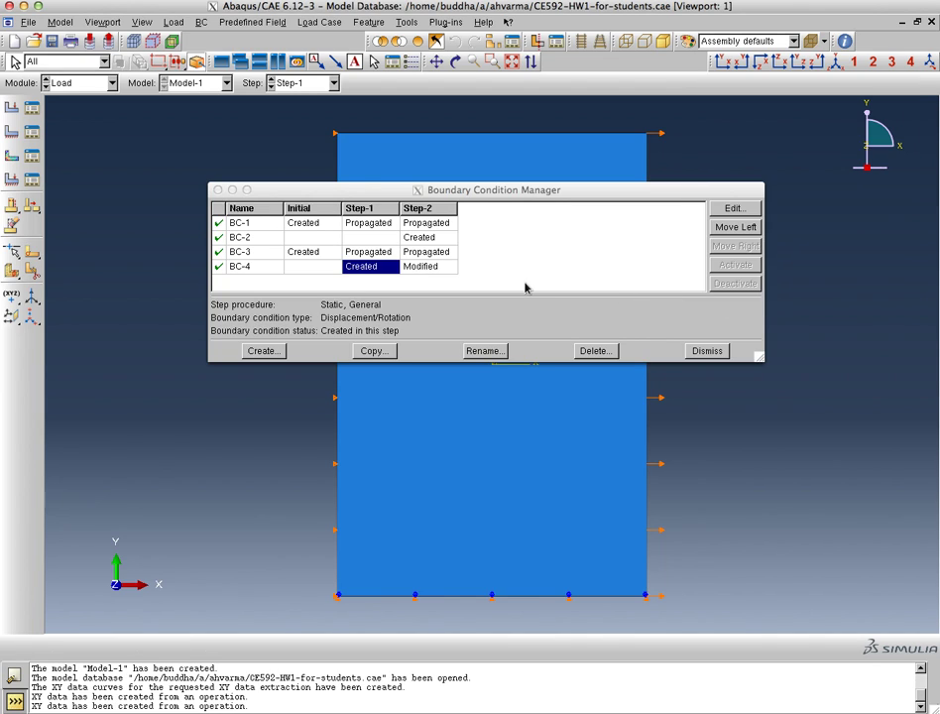
click(434, 226)
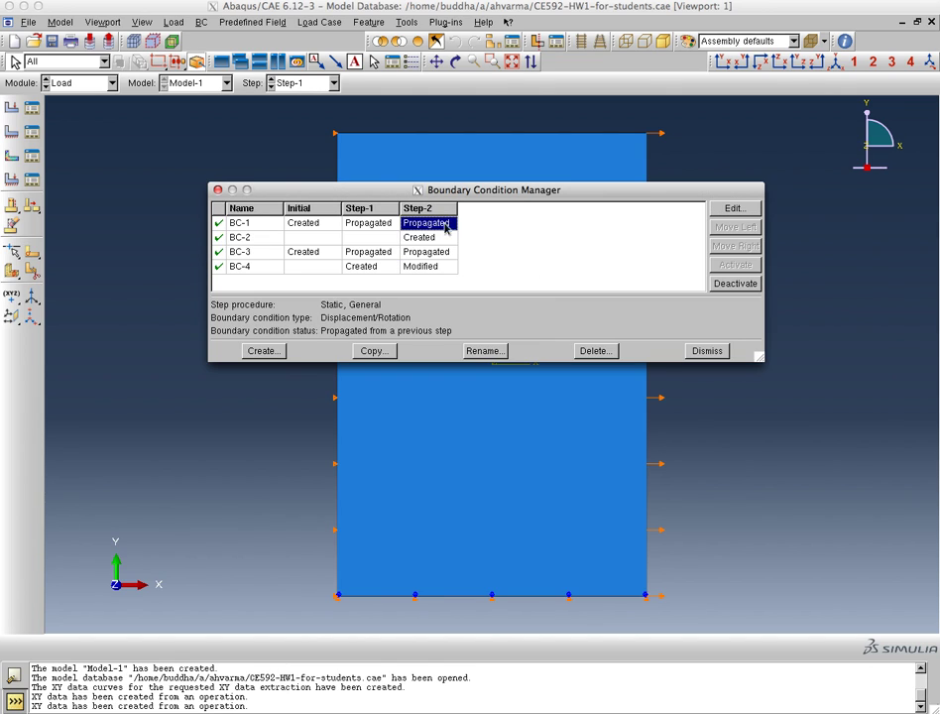
click(734, 209)
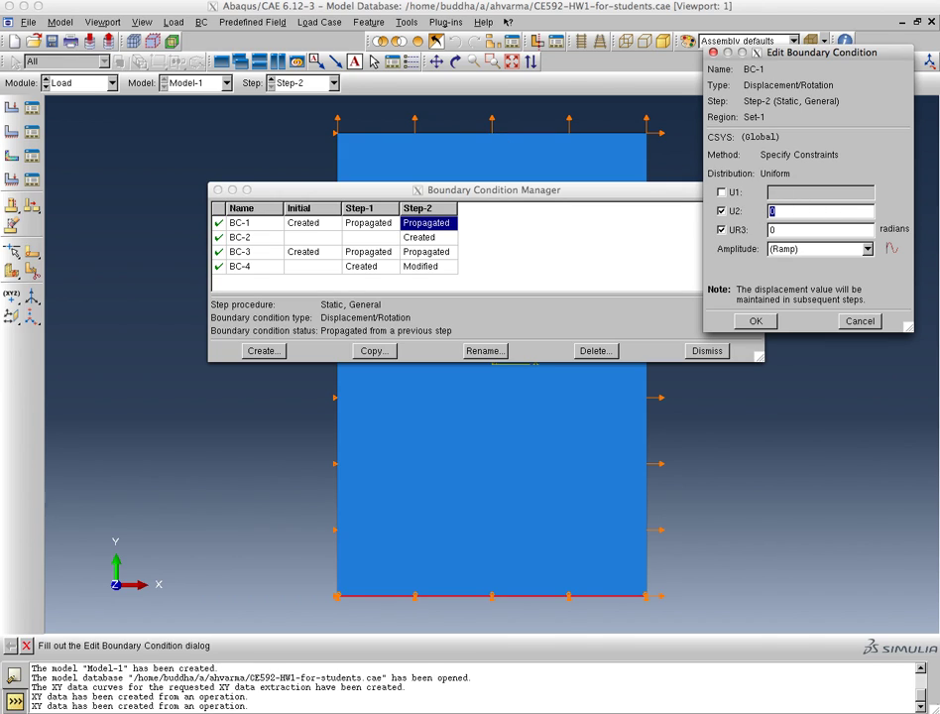
click(851, 322)
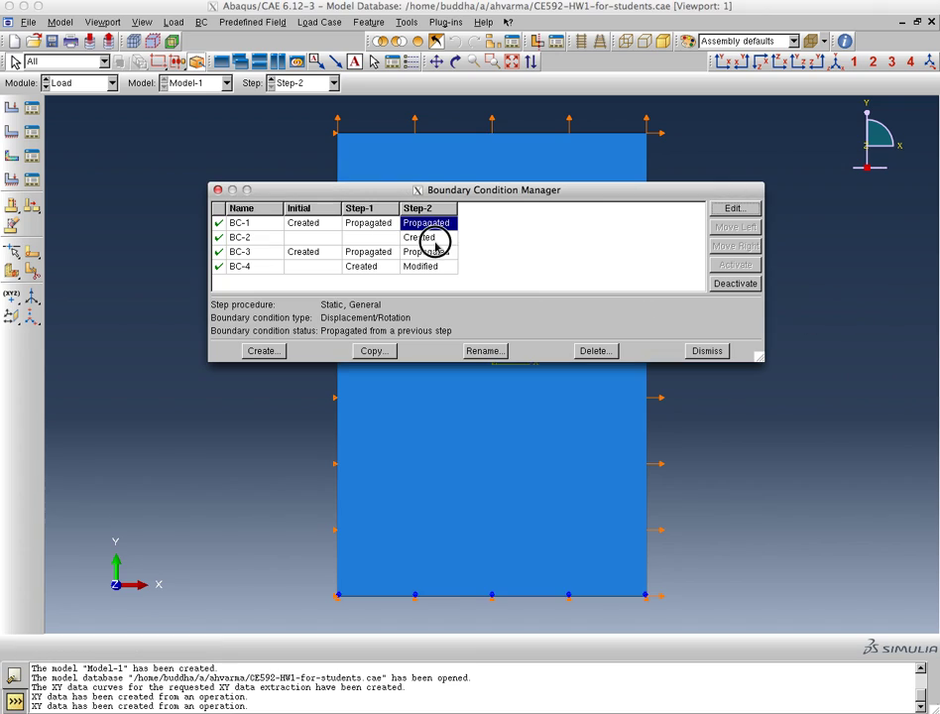
click(430, 240)
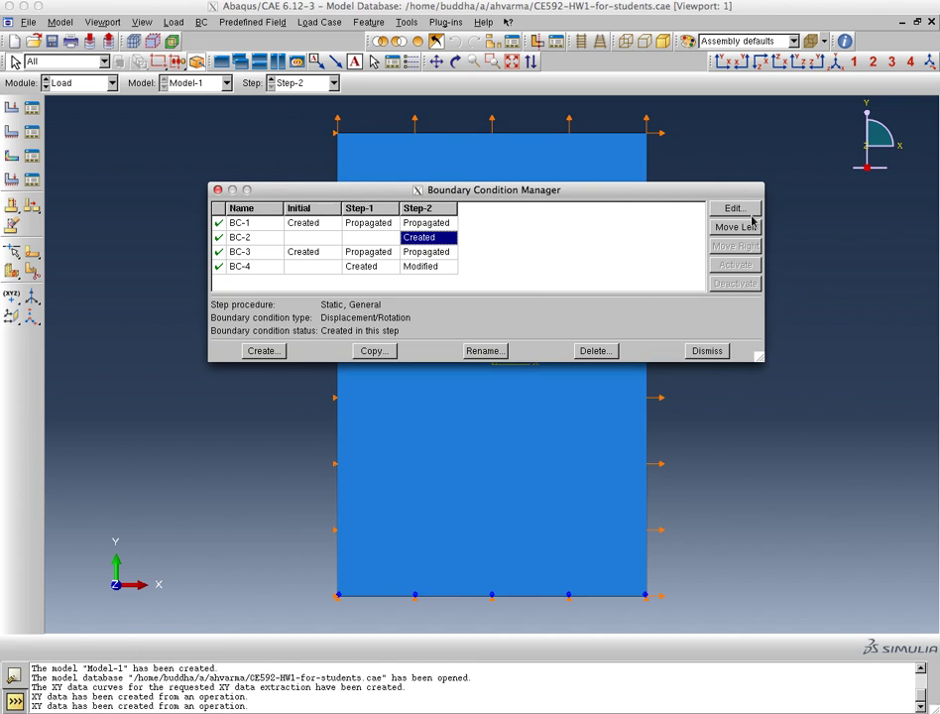
click(735, 209)
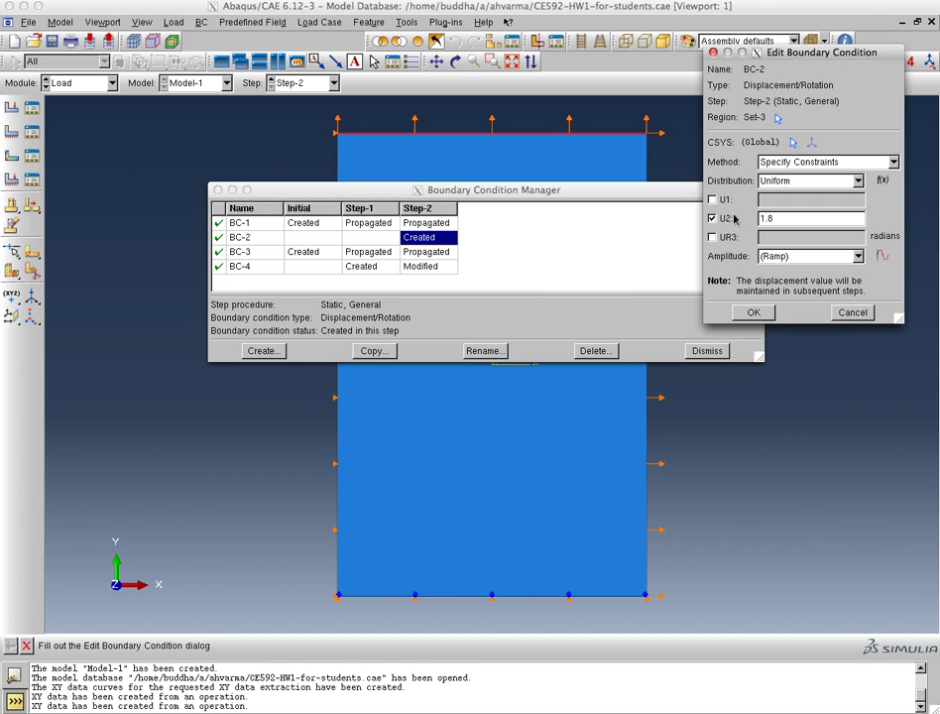
click(752, 311)
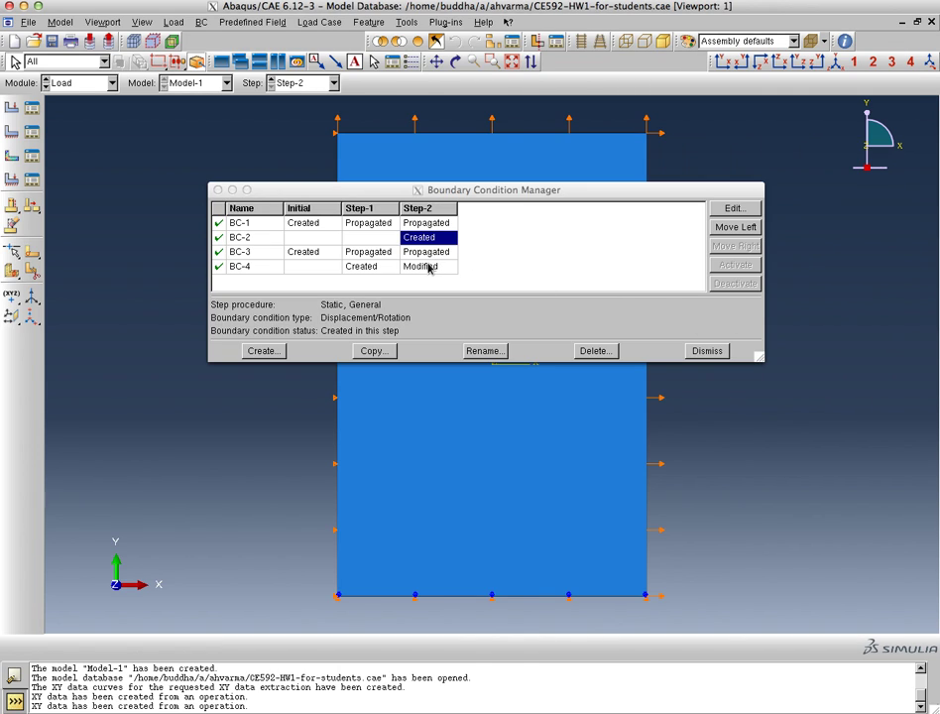
click(430, 267)
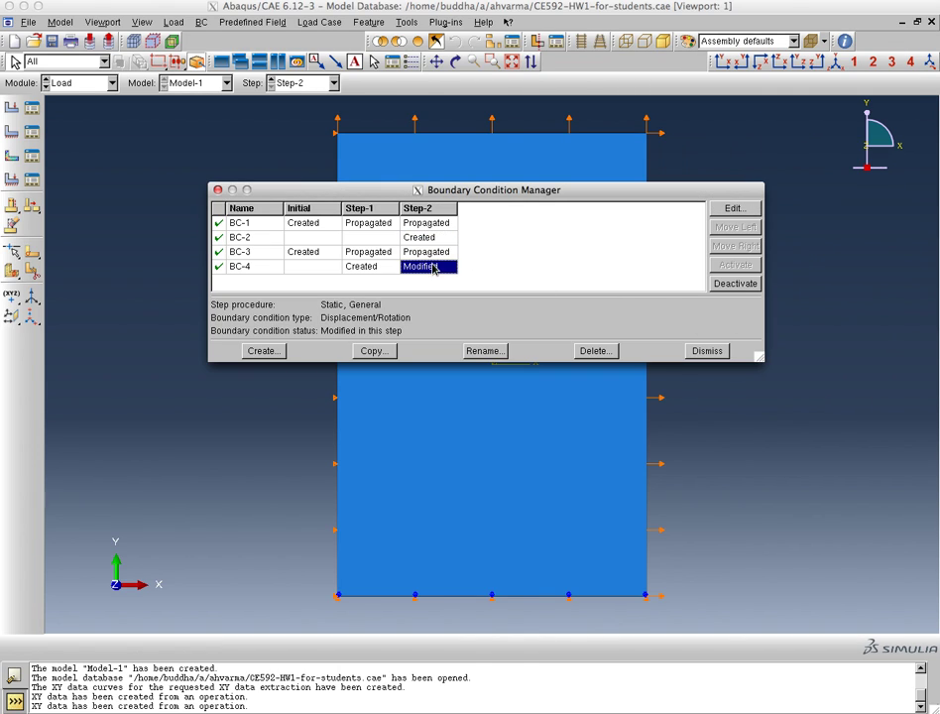
click(741, 215)
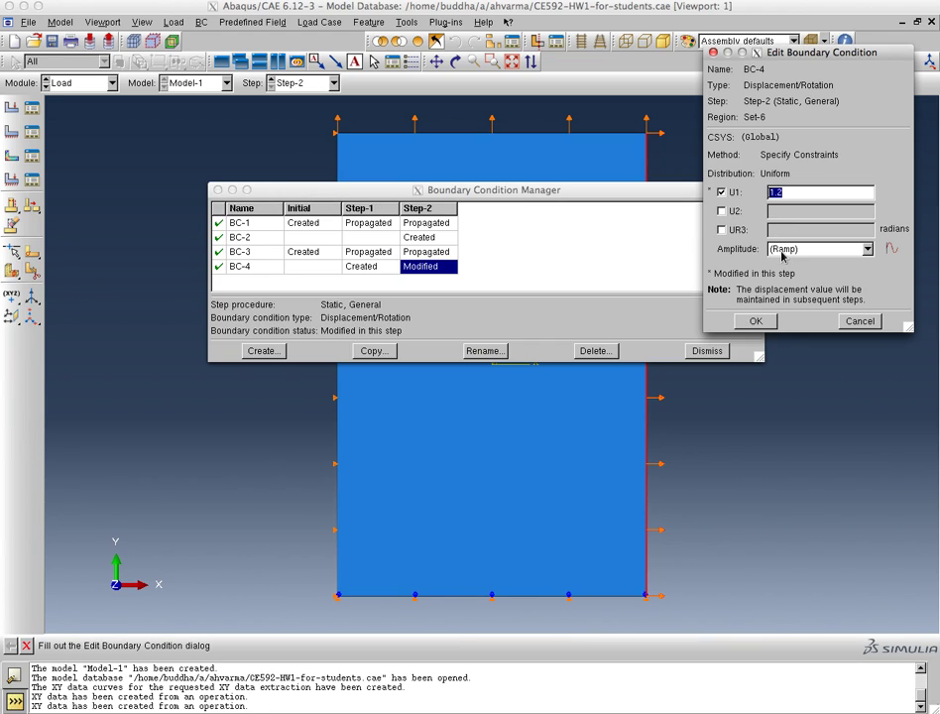
click(871, 319)
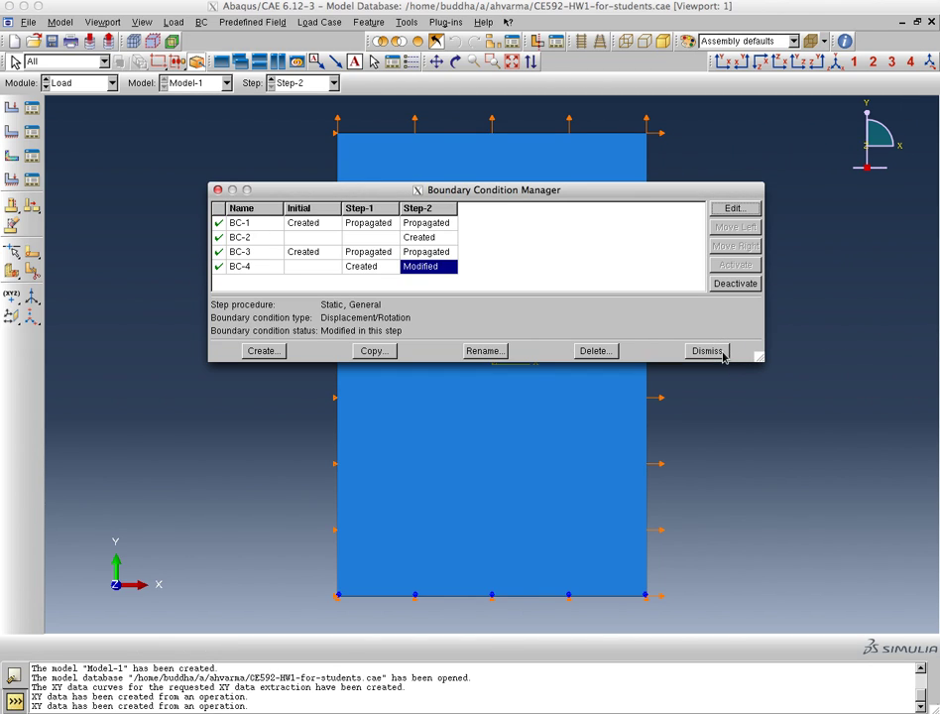
click(719, 352)
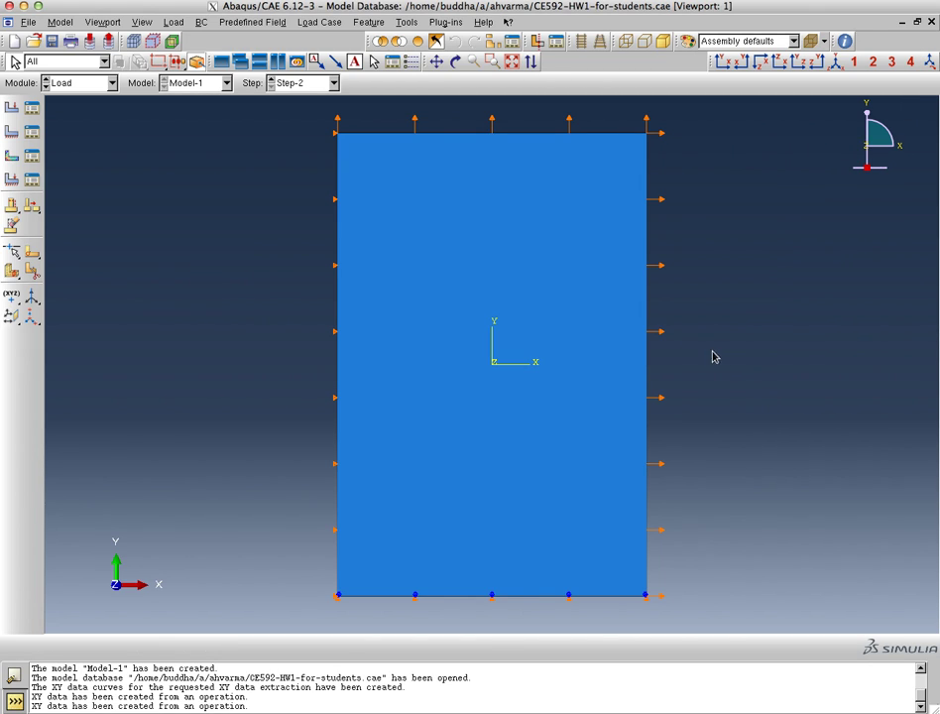
Switch to the Job module and try to create a job for Model-1 named CE592-HW3_3_in-class
click(80, 84)
click(88, 202)
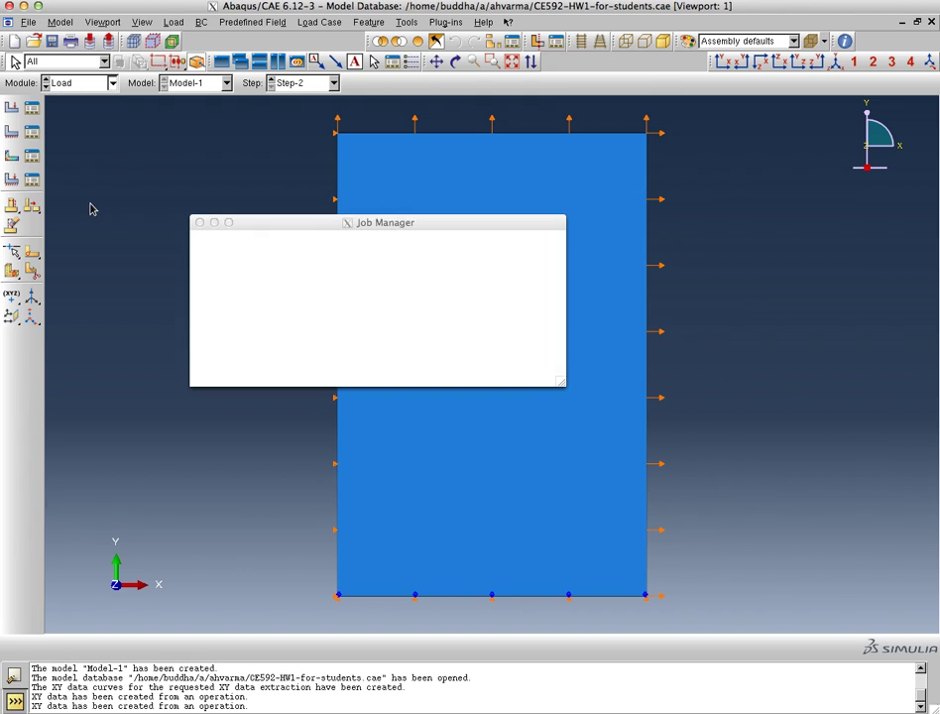
click(220, 375)
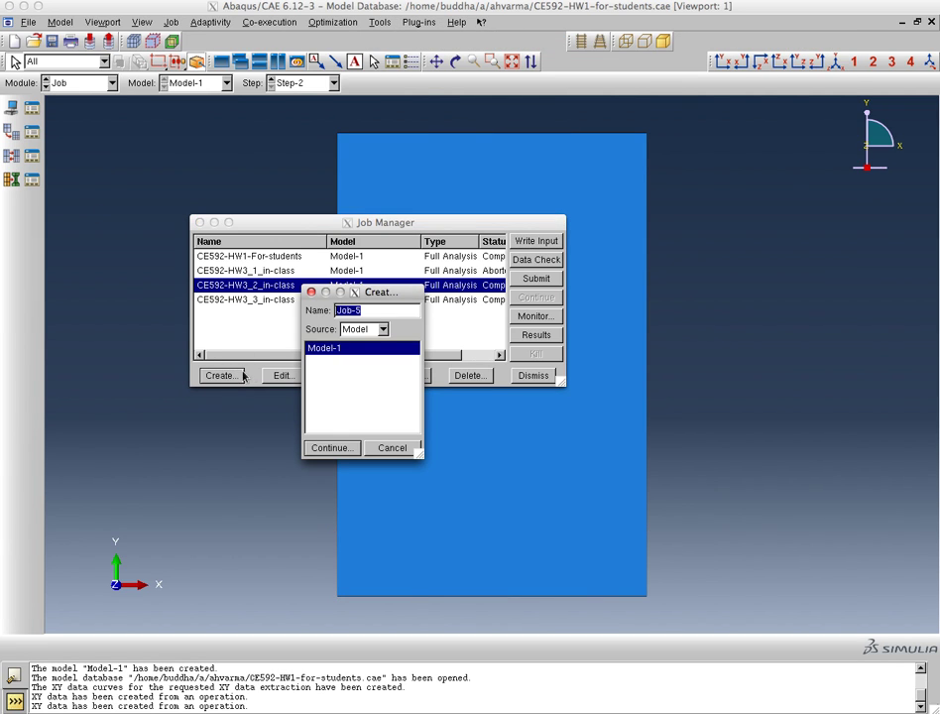
text(CE592-HW3)
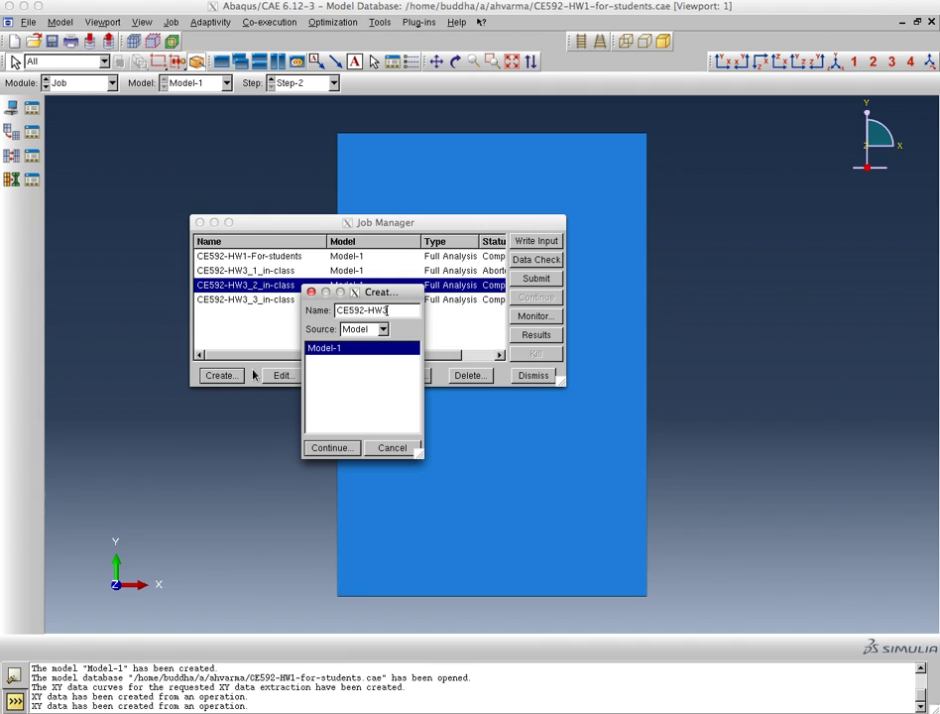
text(_3_in-class)
click(332, 449)
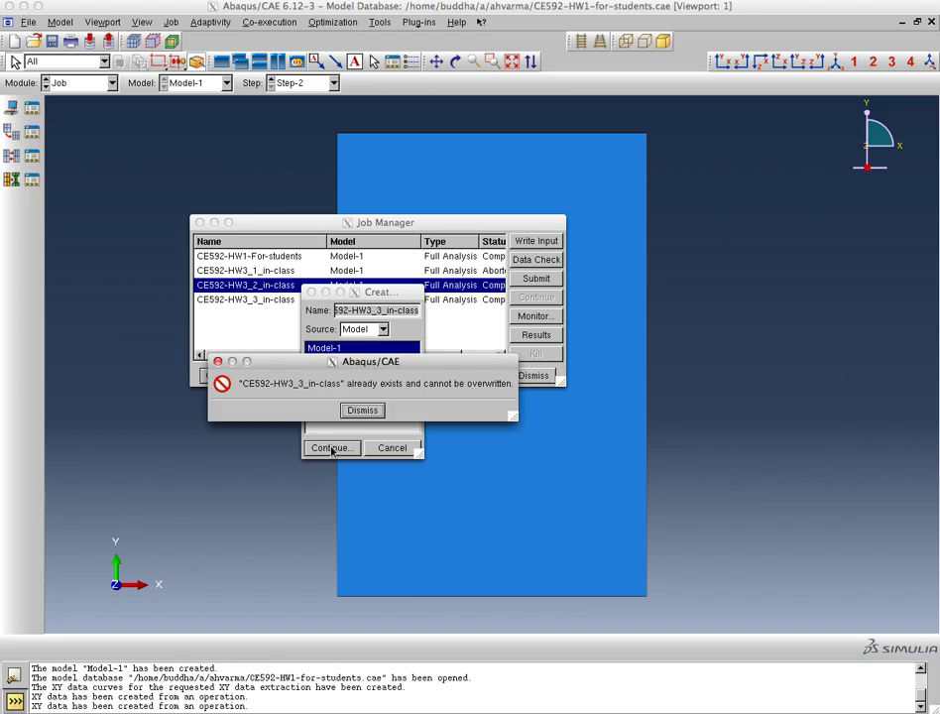
click(363, 411)
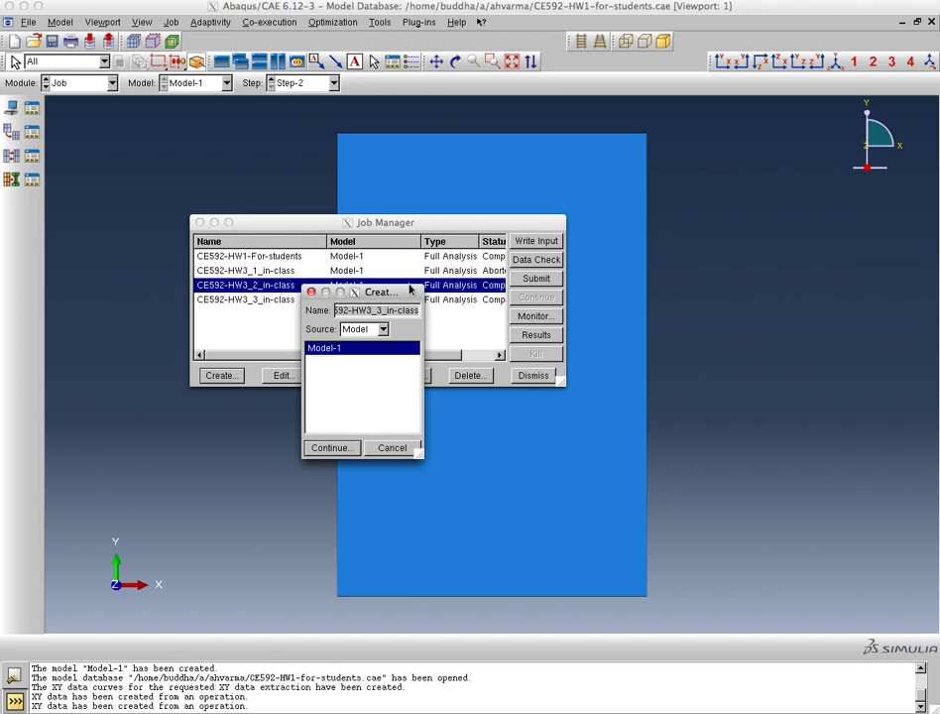
Change the new job's name to CE592-HW3_4_in-class and continue to its job settings
click(382, 311)
key(BackSpace)
text(4)
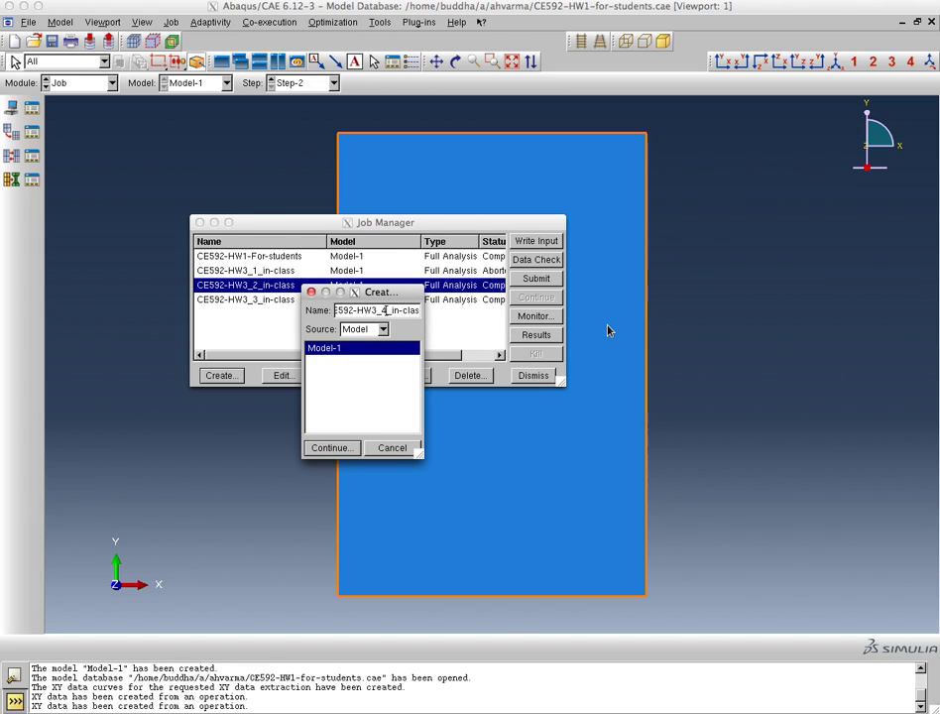
click(354, 450)
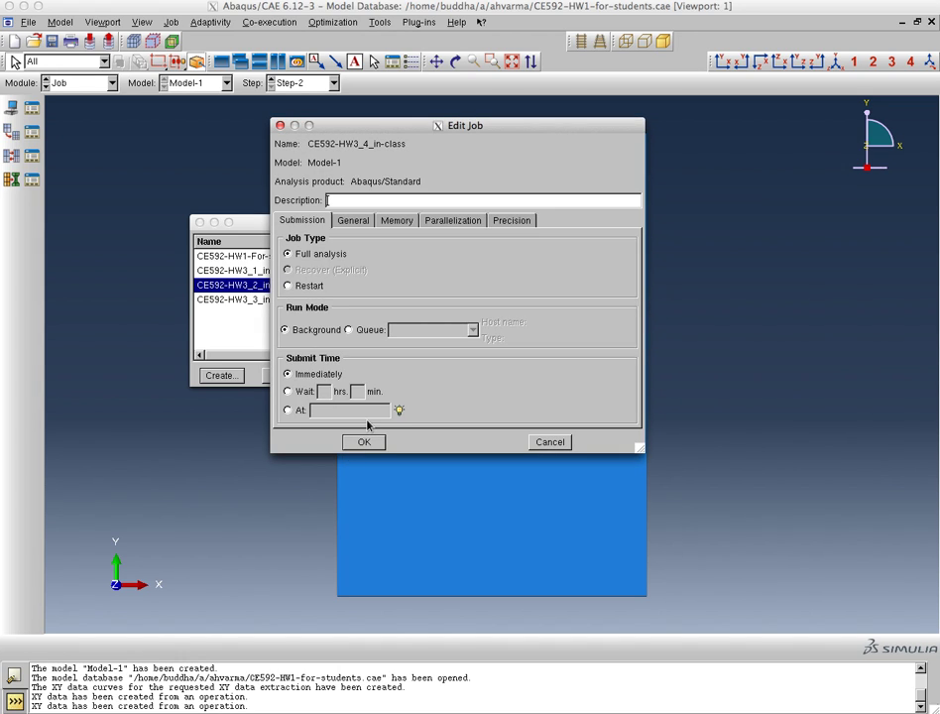
Describe the job as "Uniaxial yielding, followed by biaxial stretching leading to final strains of 0.01 in x and y", accept it and close the Job Manager
text(Uniaxial yielding, followe)
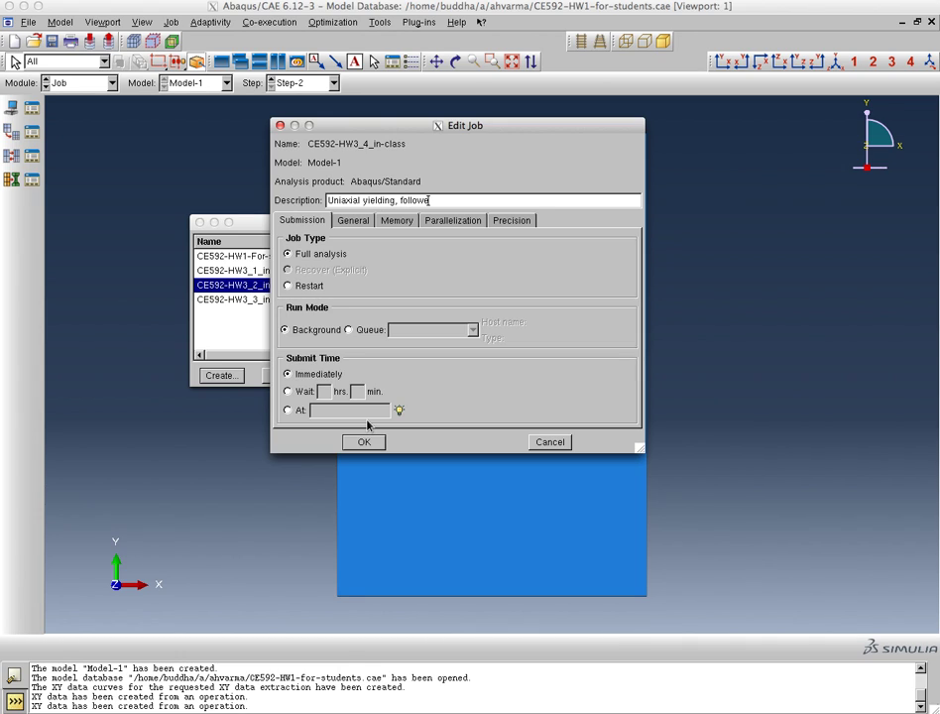
text(d by biaxial stretching leading to )
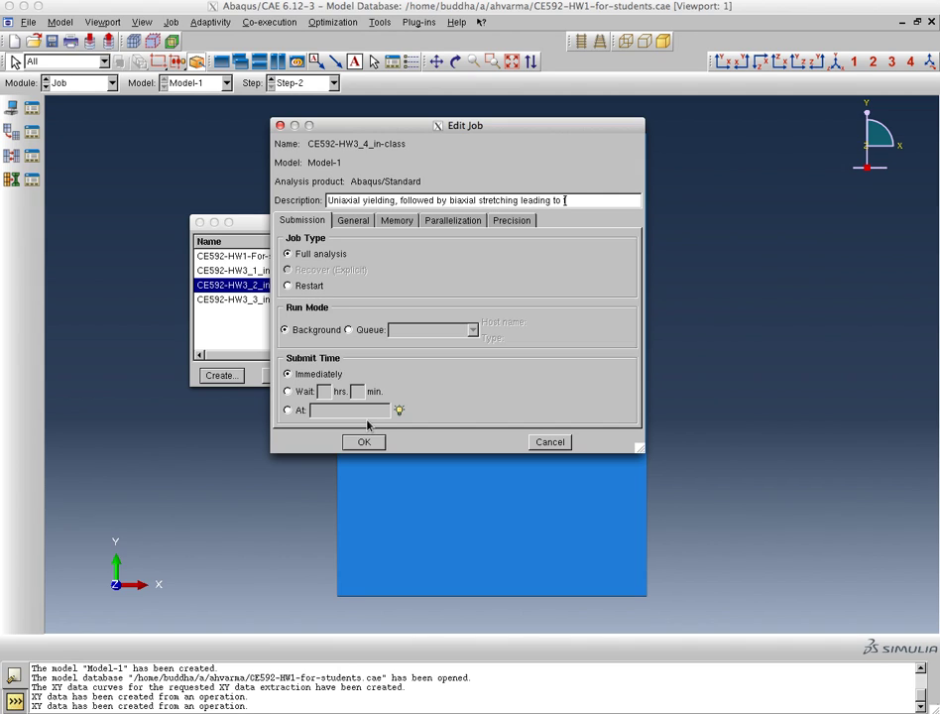
text(final strains of 0.01 in)
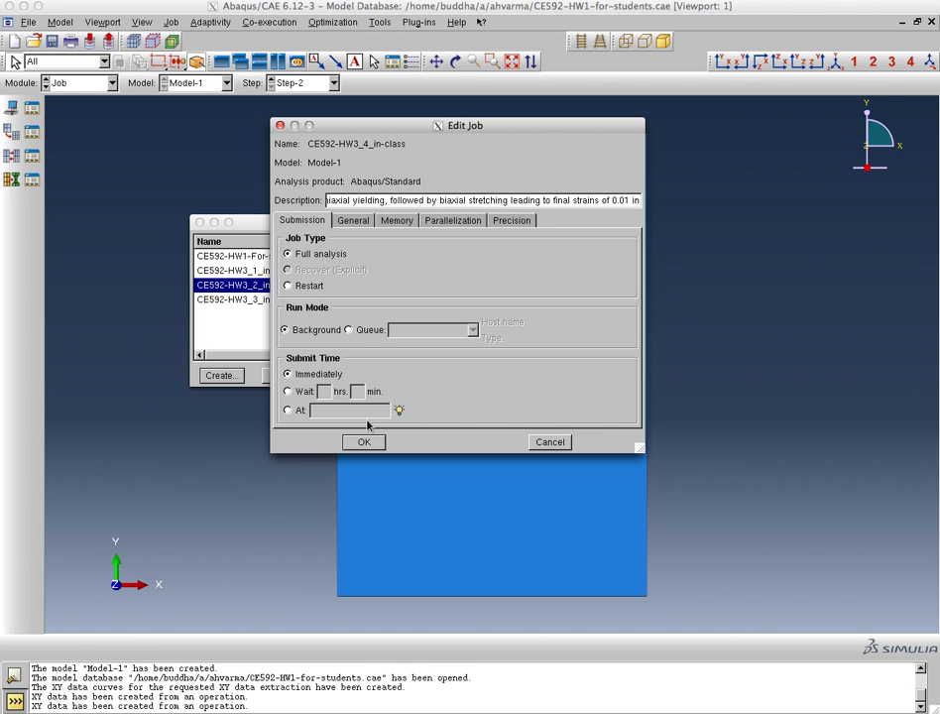
text( x and y)
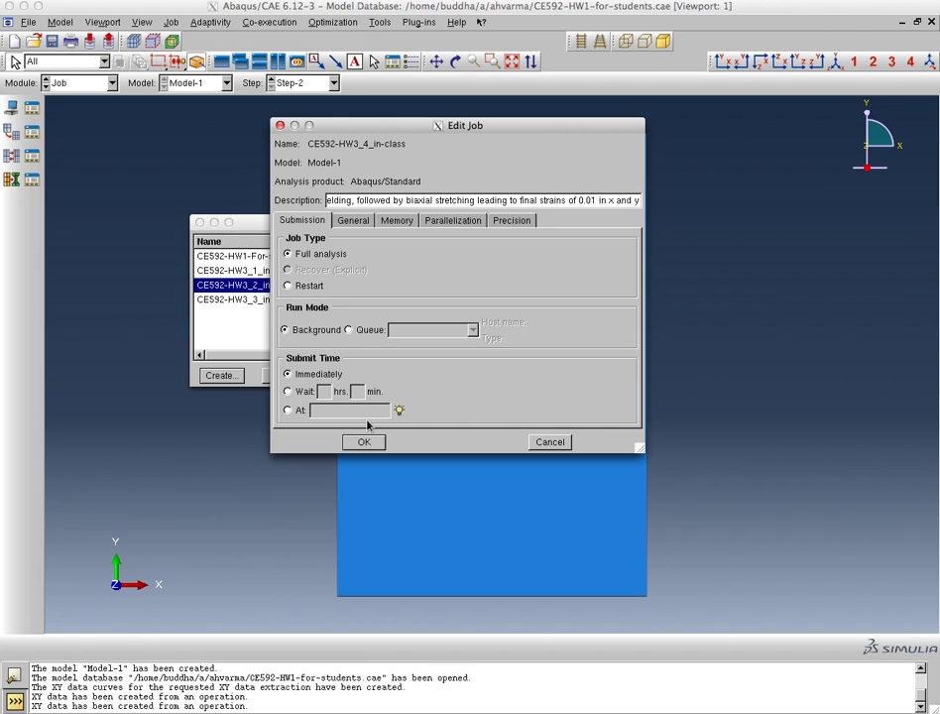
click(364, 442)
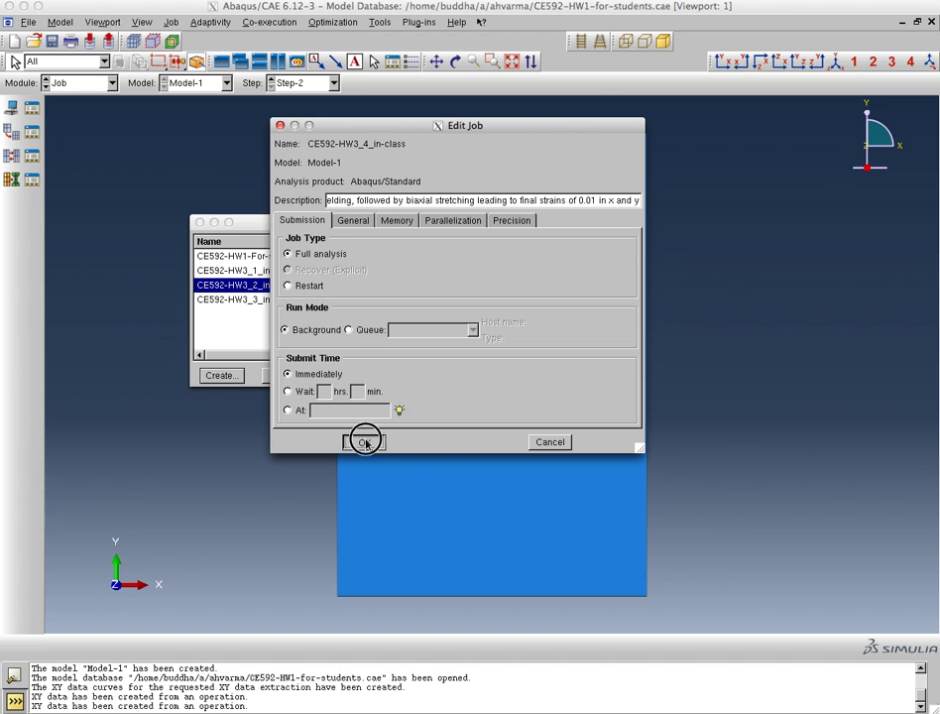
click(542, 378)
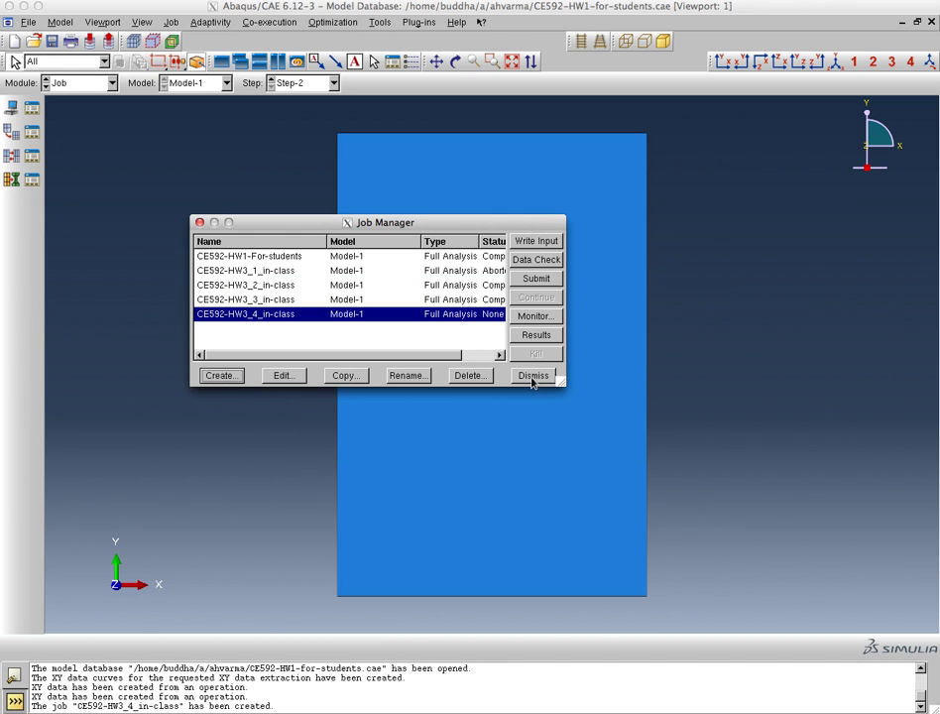
Close the Job Manager, switch to the Step module and open Step-2 for editing from the Step Manager
click(533, 377)
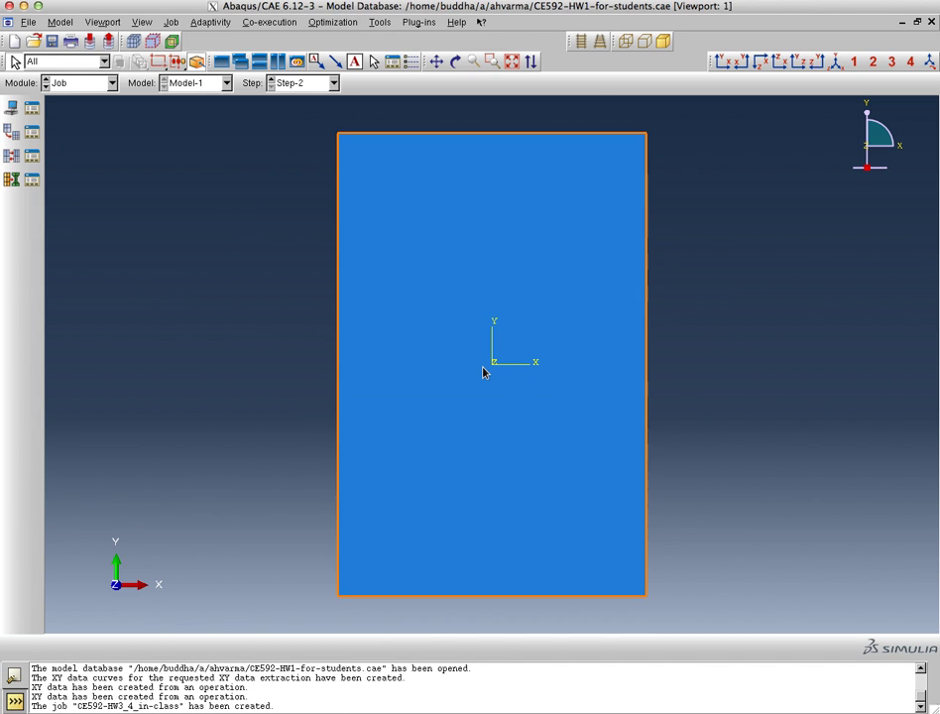
click(112, 84)
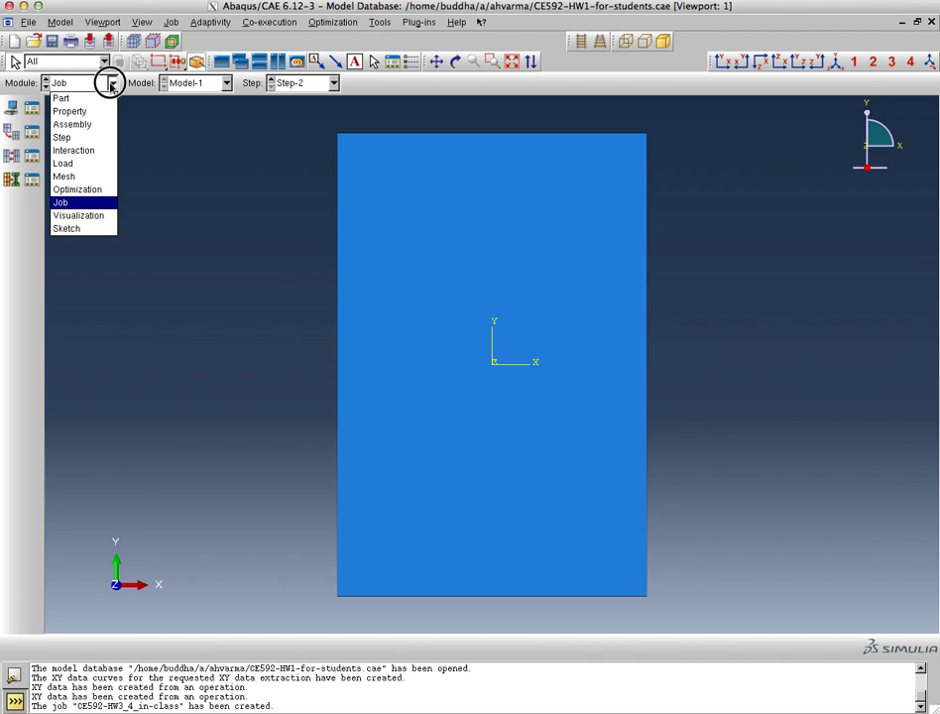
click(79, 135)
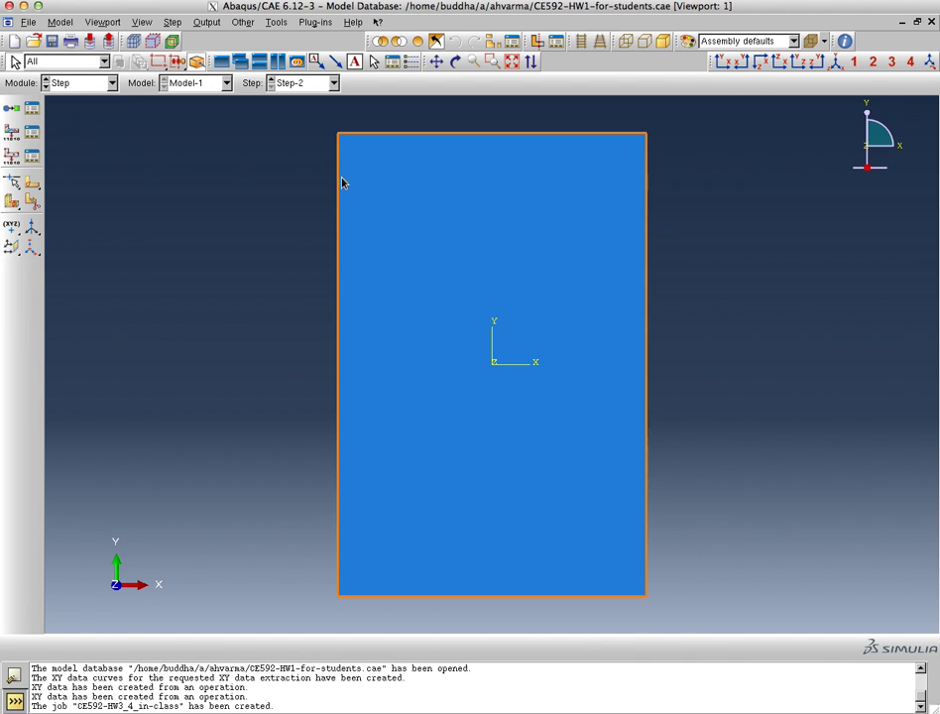
click(29, 112)
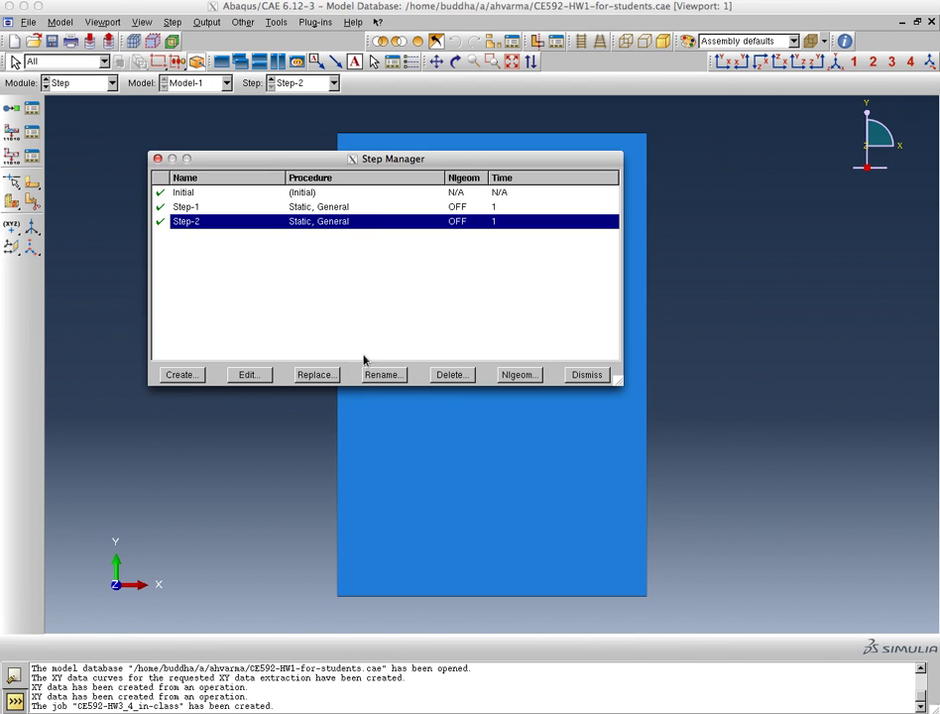
click(246, 377)
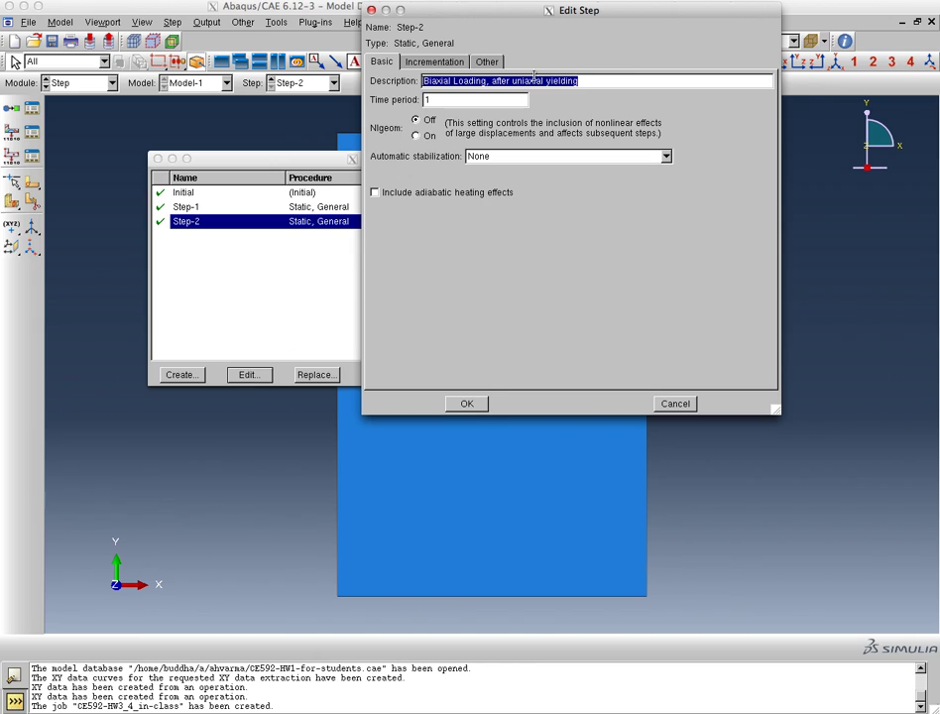
Set Step-2's initial and maximum increment sizes to 0.01, accept the step and close the Step Manager
click(450, 62)
double_click(445, 130)
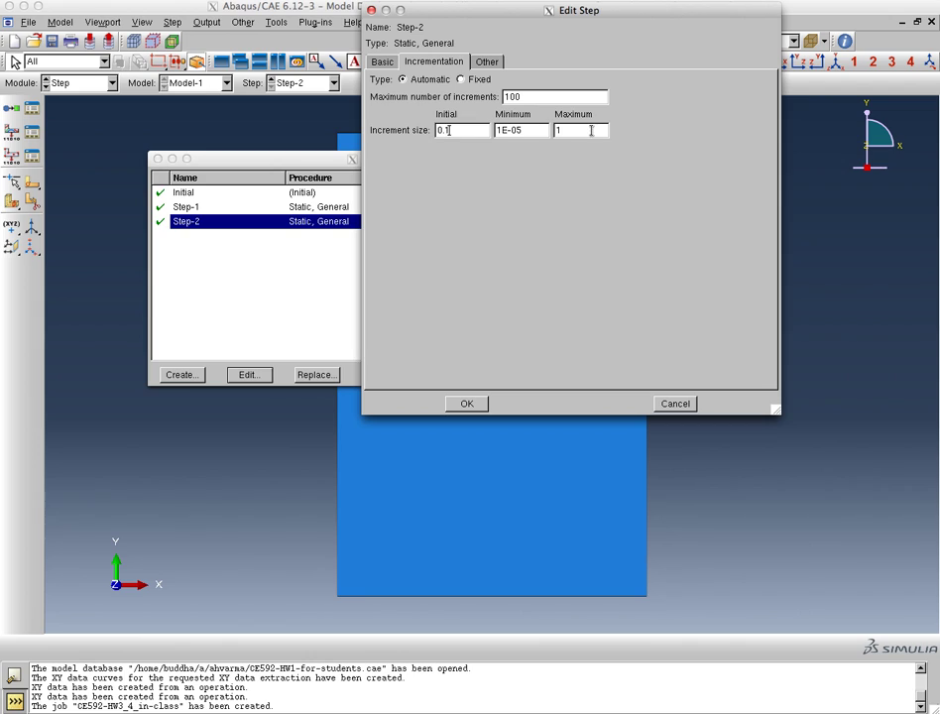
click(514, 130)
key(Tab)
text(0.1)
text(0)
click(564, 131)
text(0)
click(478, 407)
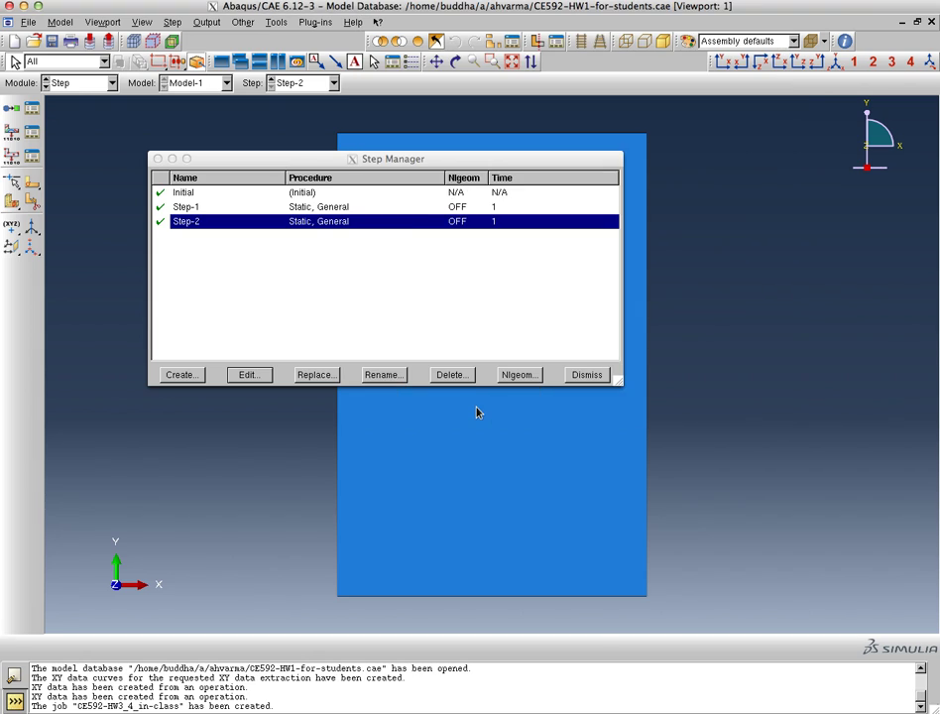
click(586, 376)
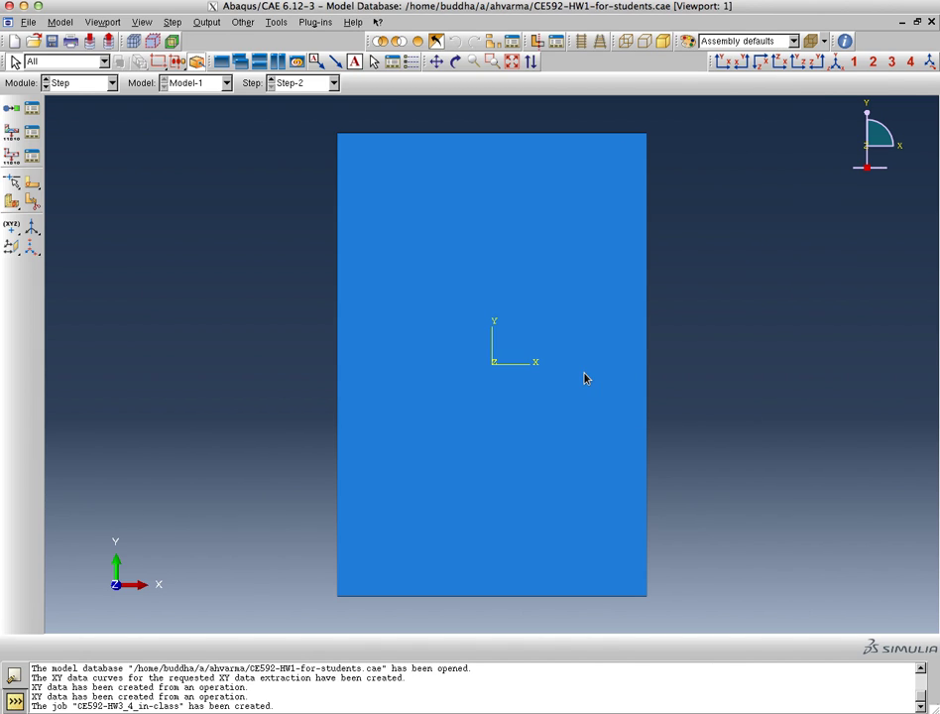
Return to the Job module and submit the job CE592-HW3_4_in-class from the Job Manager
click(113, 83)
click(95, 202)
click(33, 109)
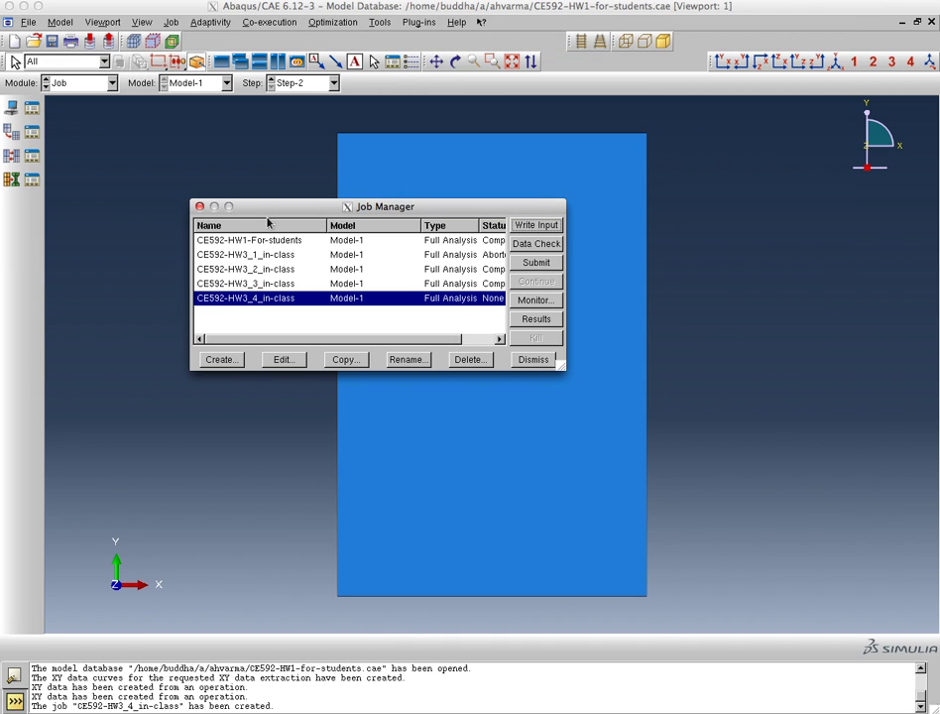
click(539, 263)
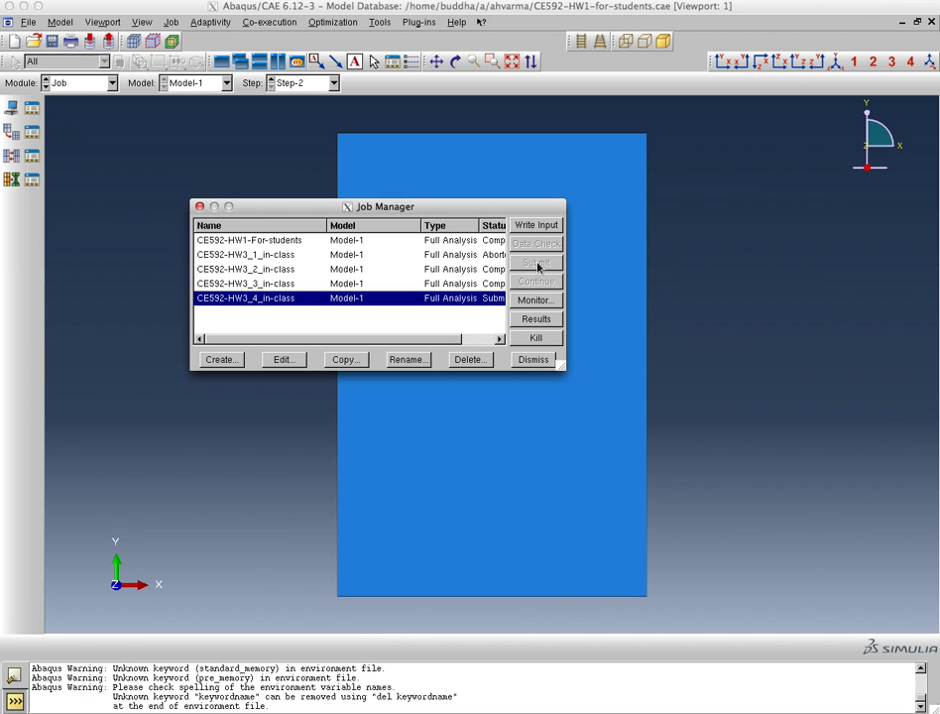
Monitor the CE592-HW3_4_in-class job in an enlarged monitor window until the analysis ends, and close the monitor
click(552, 308)
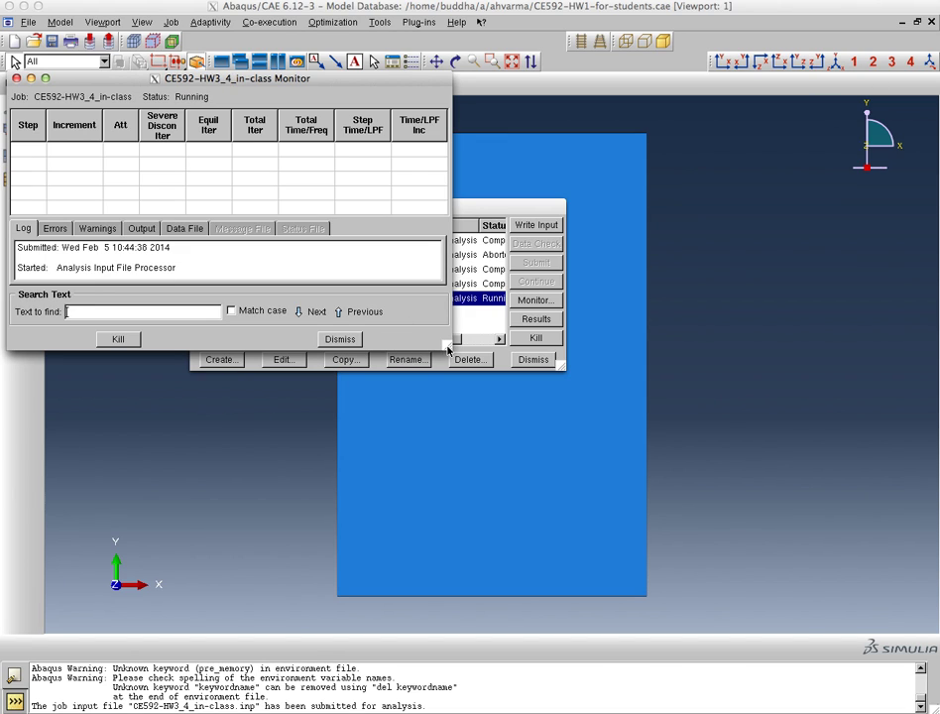
drag(447, 350, 558, 493)
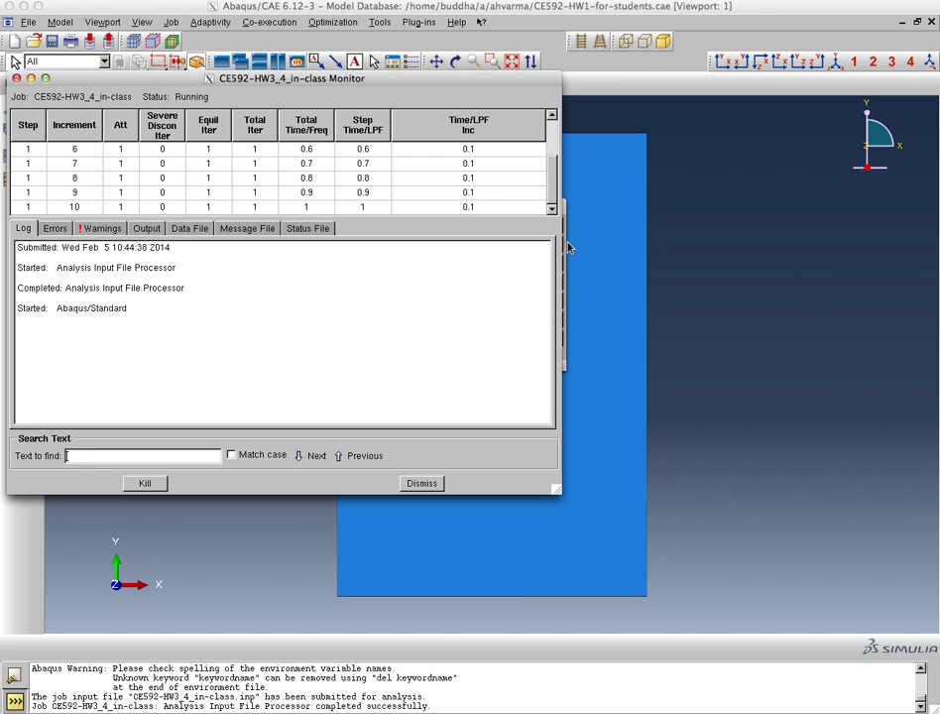
drag(558, 489, 755, 609)
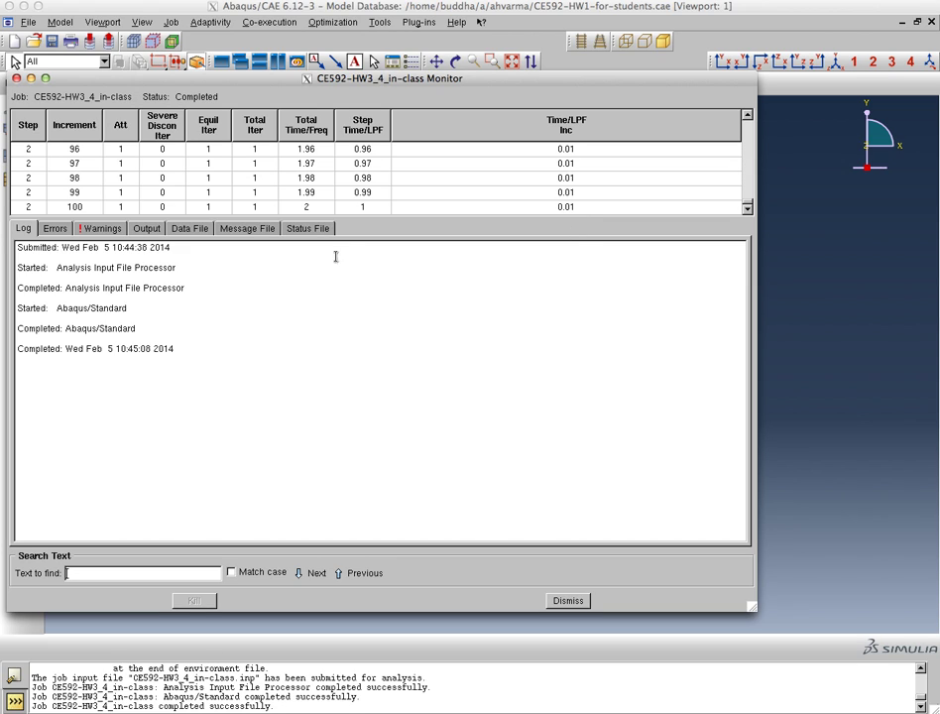
click(579, 601)
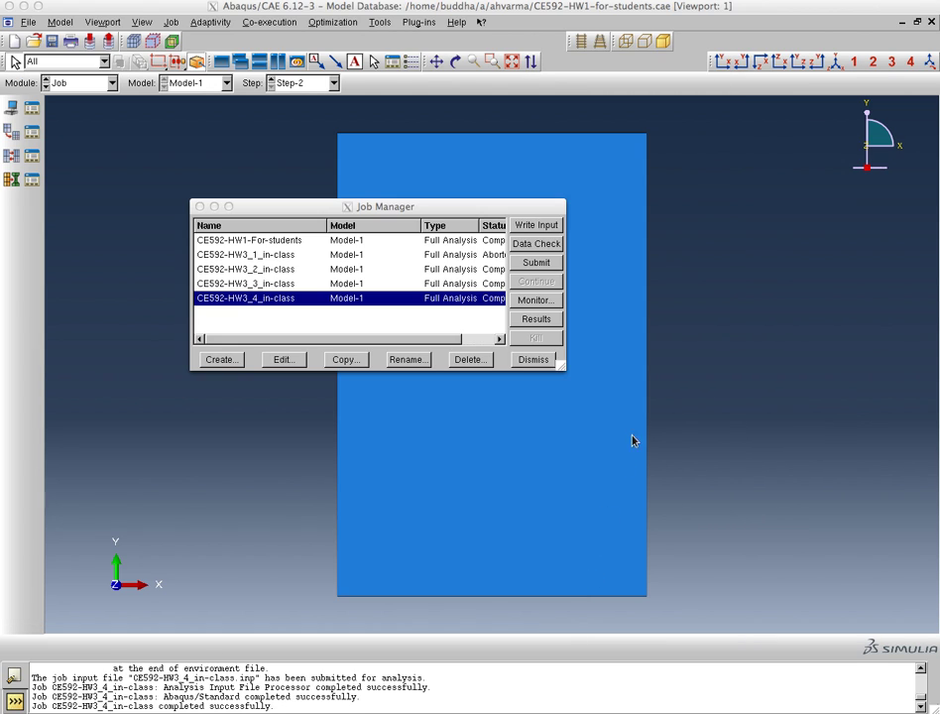